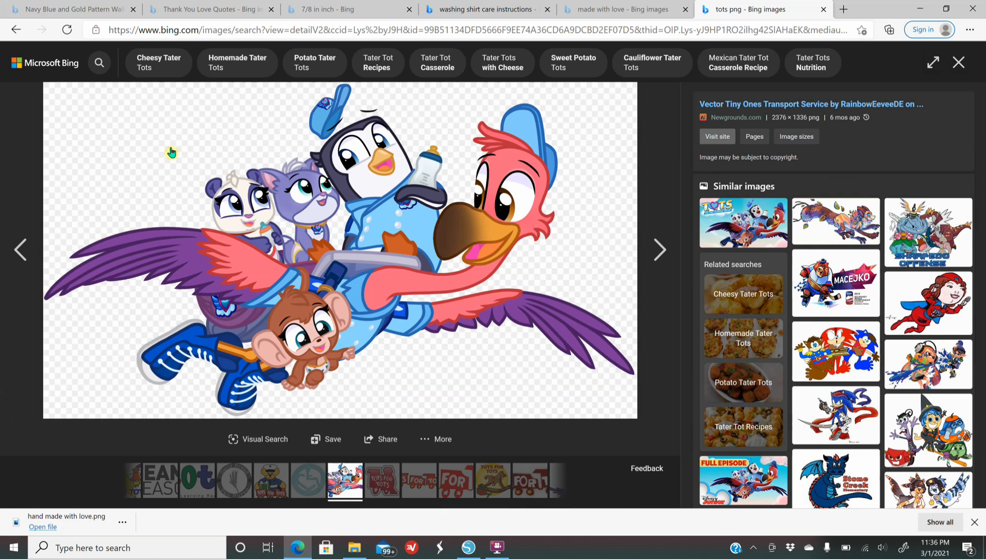
Switch from the web image of the flying cartoon characters to Silhouette Studio
right_click(166, 149)
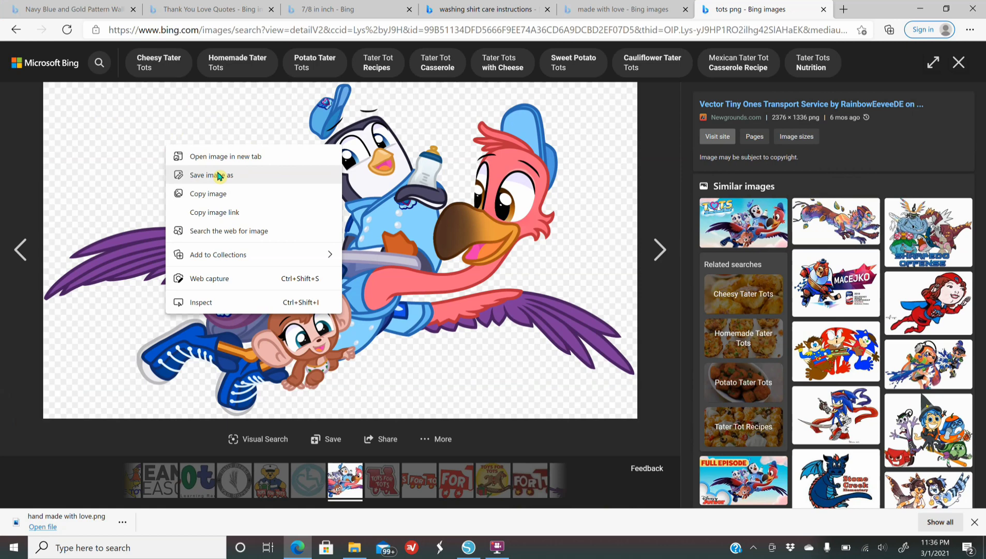
click(468, 547)
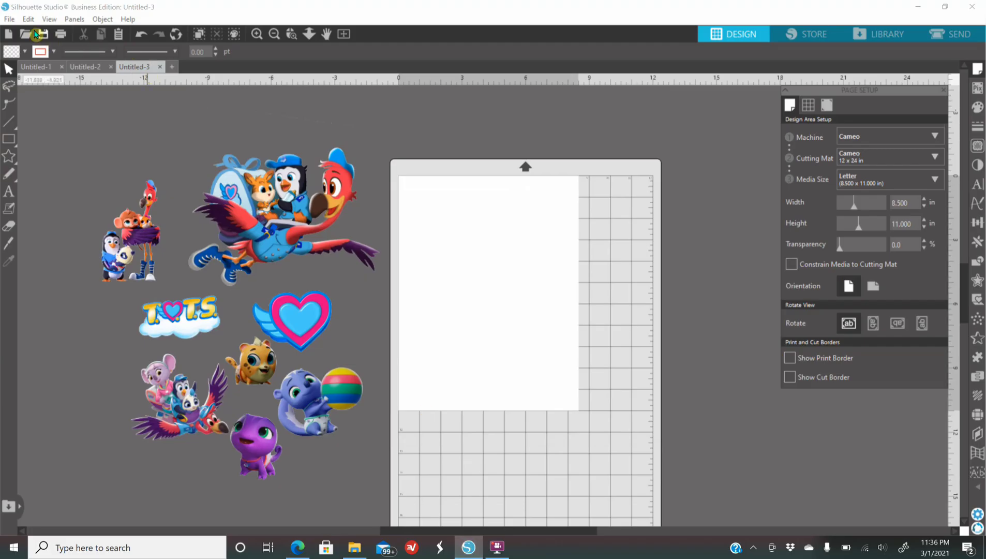
click(11, 20)
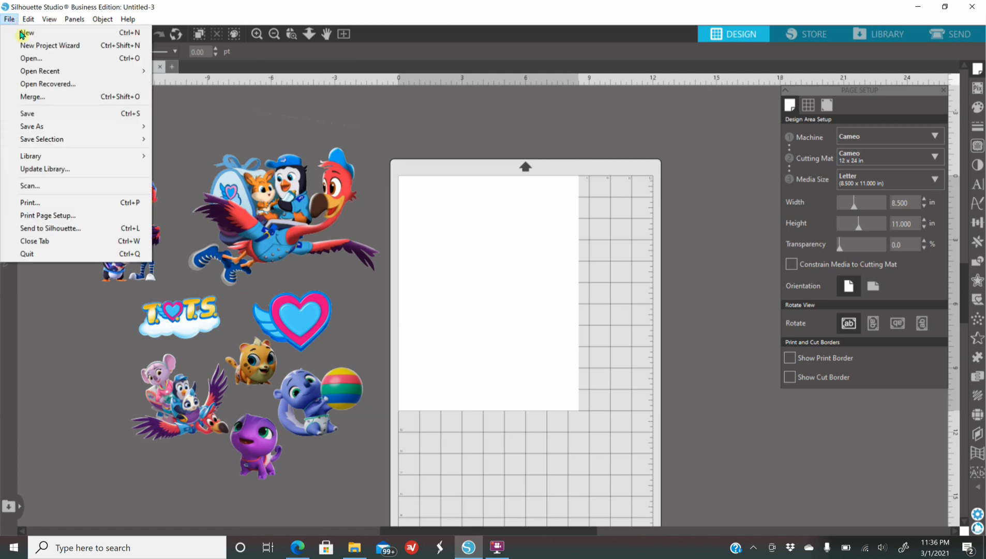
click(42, 97)
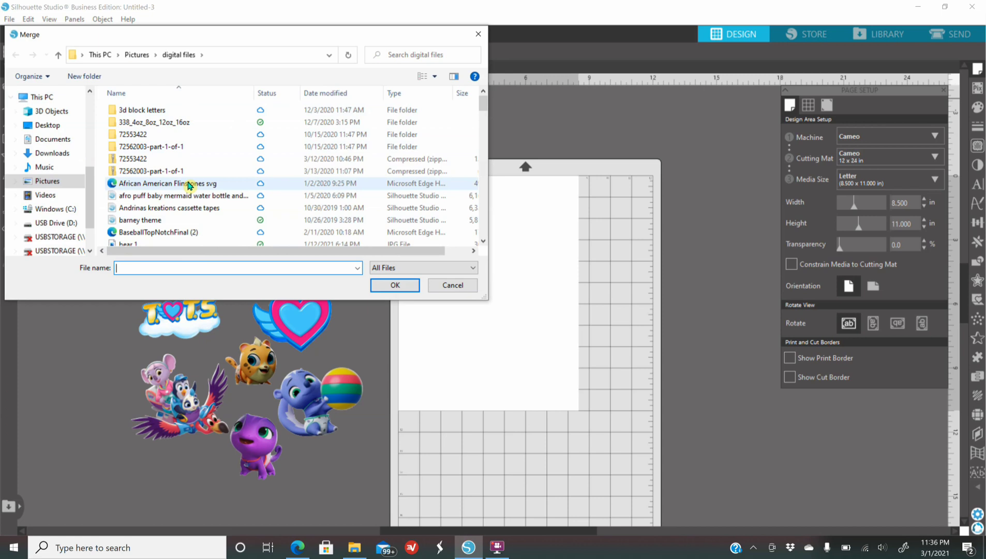
click(478, 35)
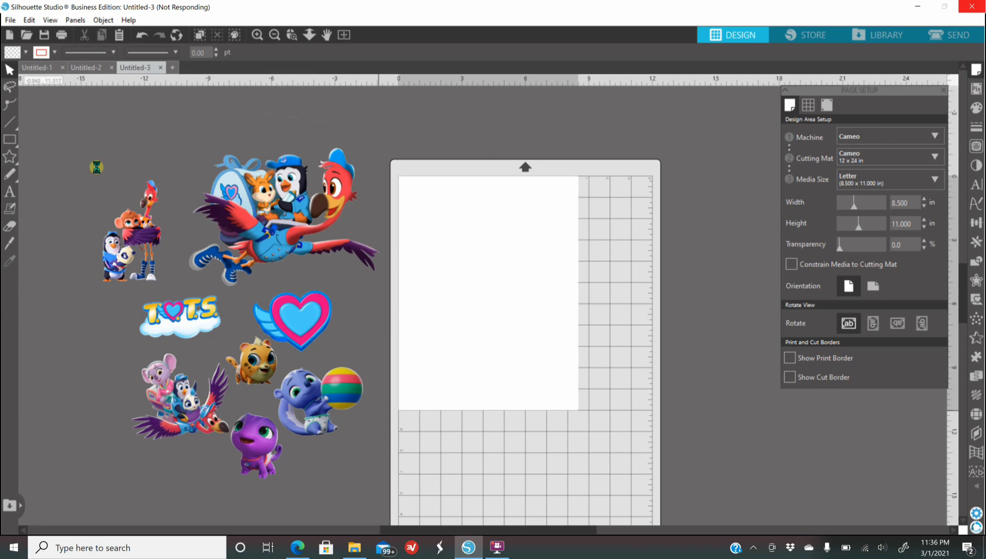
Draw a rectangle about 8.8 in wide and 7.06 in high over the page and fill it with black
mouse_move(9, 139)
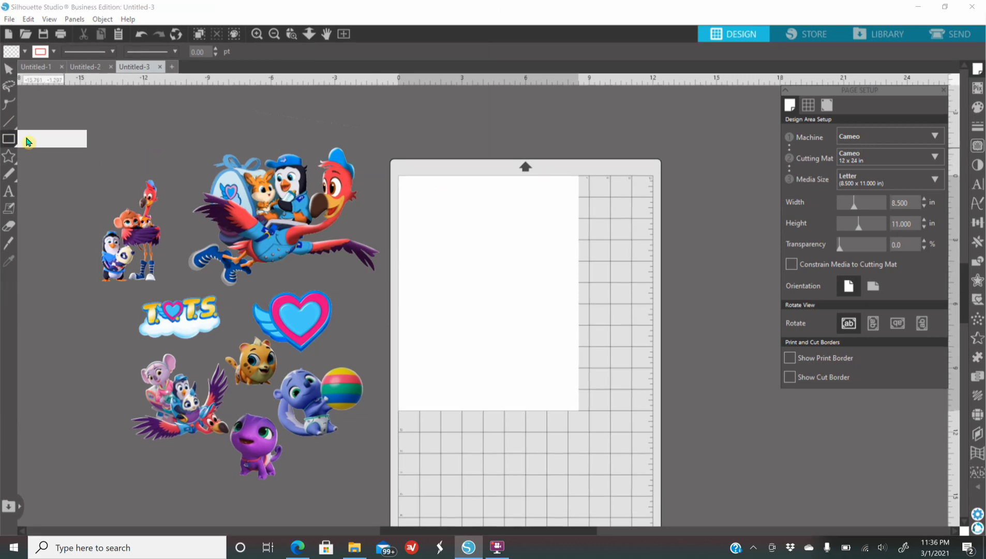
mouse_move(485, 254)
mouse_down()
mouse_move(647, 376)
mouse_move(674, 410)
mouse_up()
drag(515, 255, 442, 223)
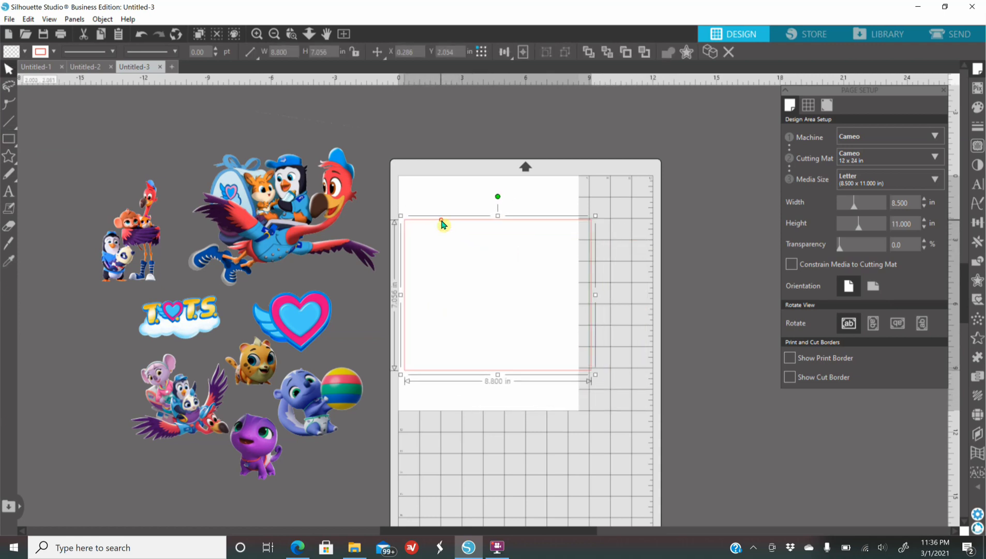
click(978, 110)
click(934, 170)
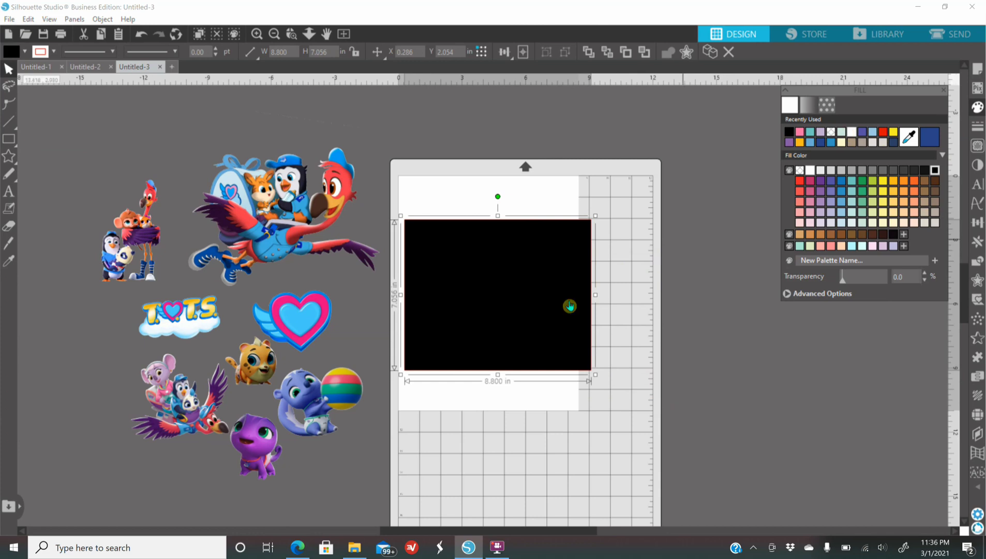
Resize the black rectangle to 12 in wide by 12 in high and position it over the cutting mat
drag(553, 308, 545, 284)
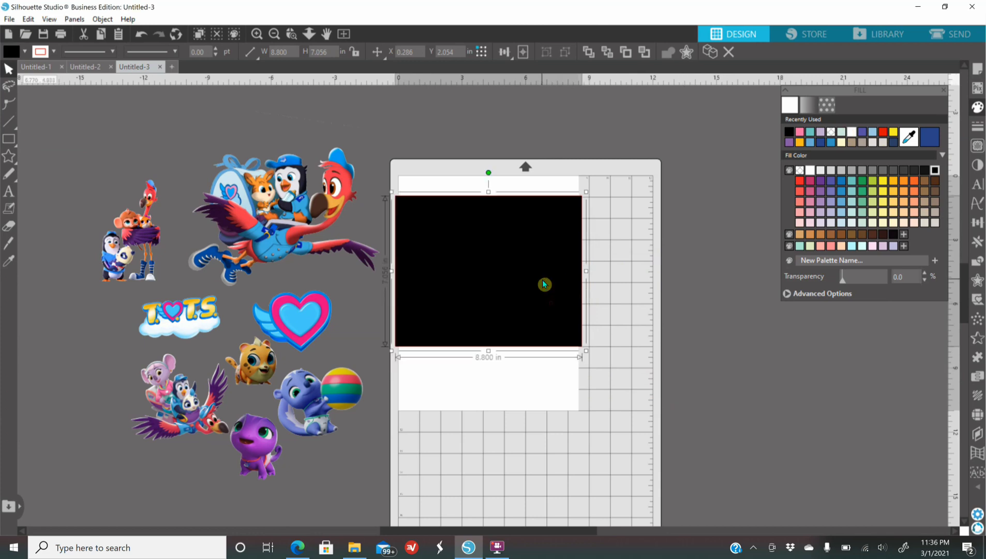
double_click(282, 51)
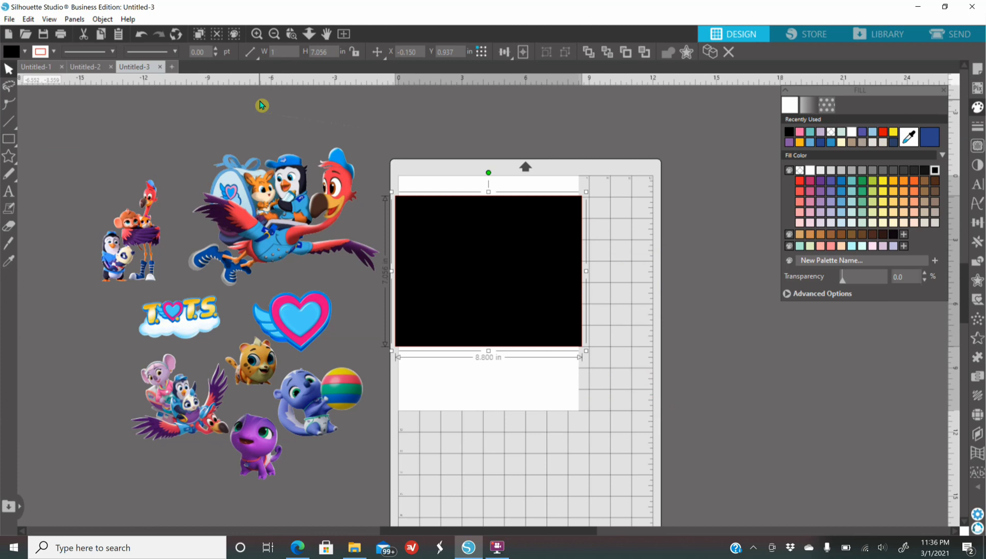
text(12)
key(Tab)
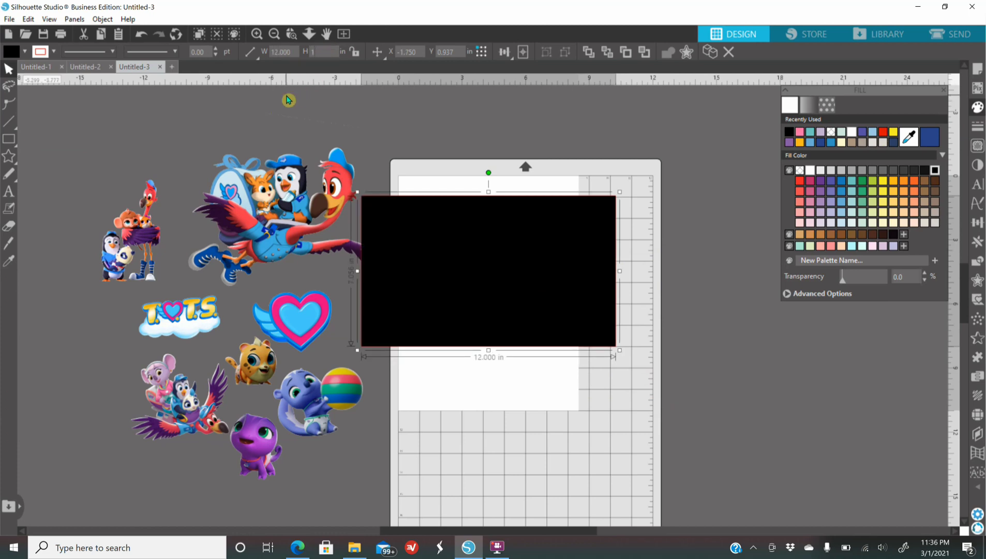
key(Return)
drag(482, 291, 524, 300)
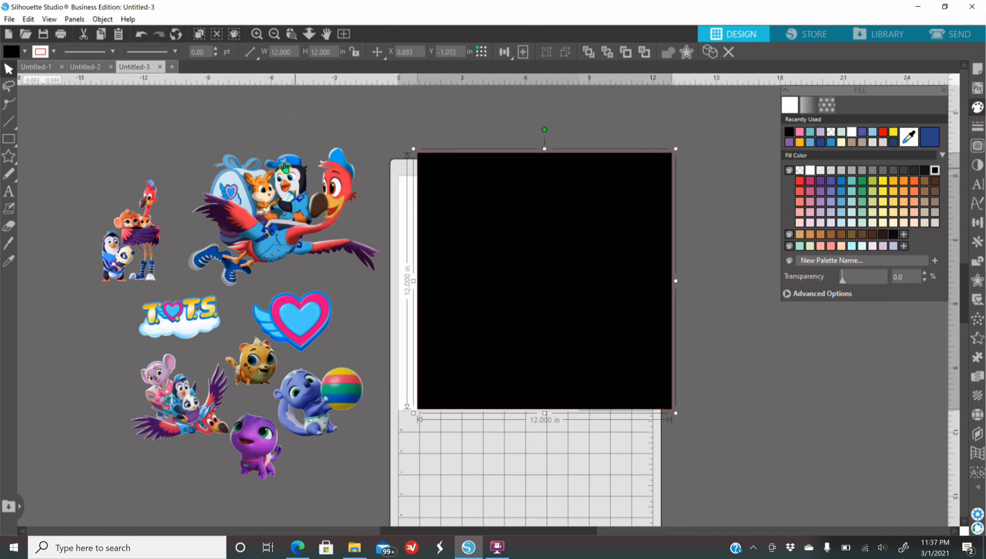
Bring the large flying characters image to the front and place it on the black square, enlarged to about 10.46 in wide
click(272, 216)
right_click(272, 215)
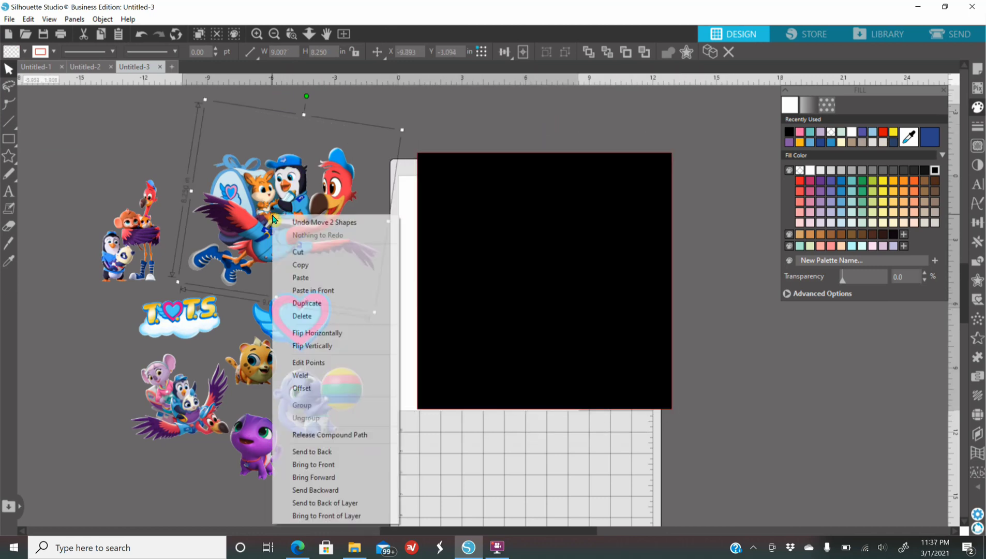
click(324, 465)
drag(305, 234, 537, 260)
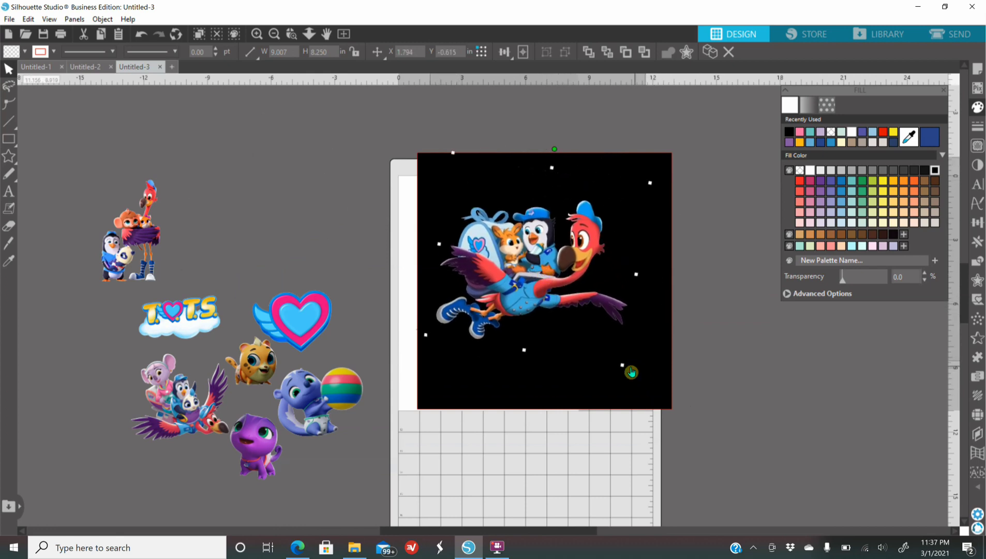
drag(622, 365, 672, 399)
drag(556, 292, 548, 278)
Change the square's fill to light purple
click(655, 388)
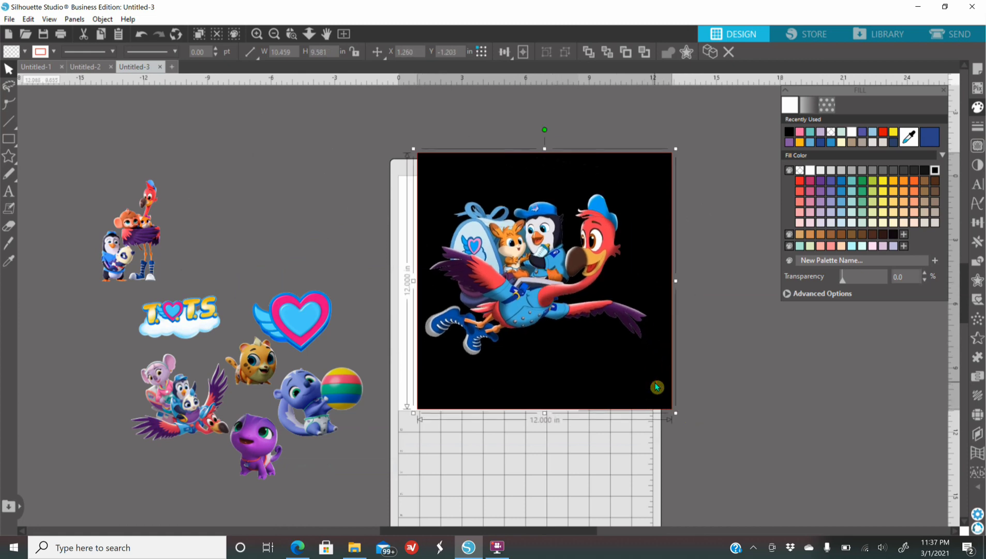
click(820, 143)
click(702, 300)
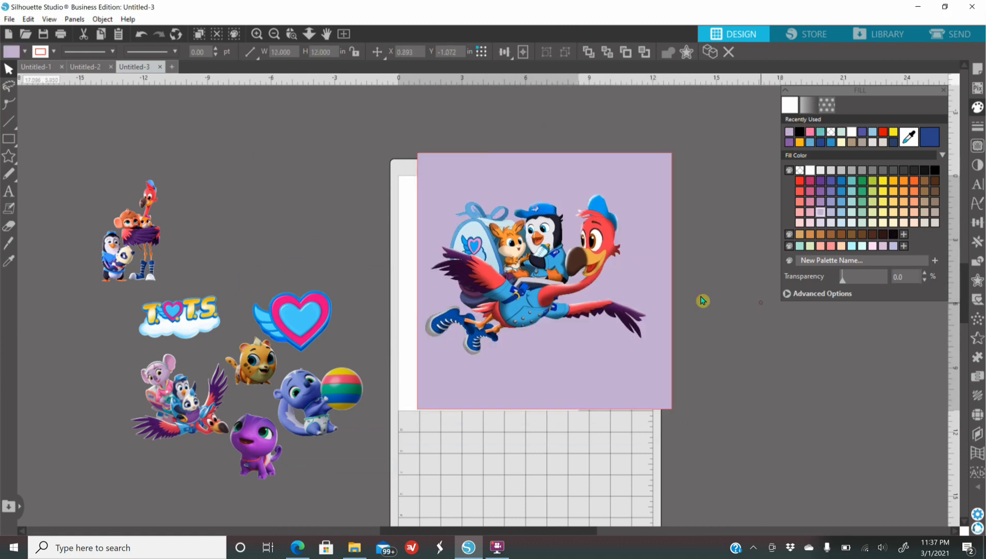
Move the flying characters image higher on the square and enlarge it to about 11.45 in wide
drag(553, 275, 550, 257)
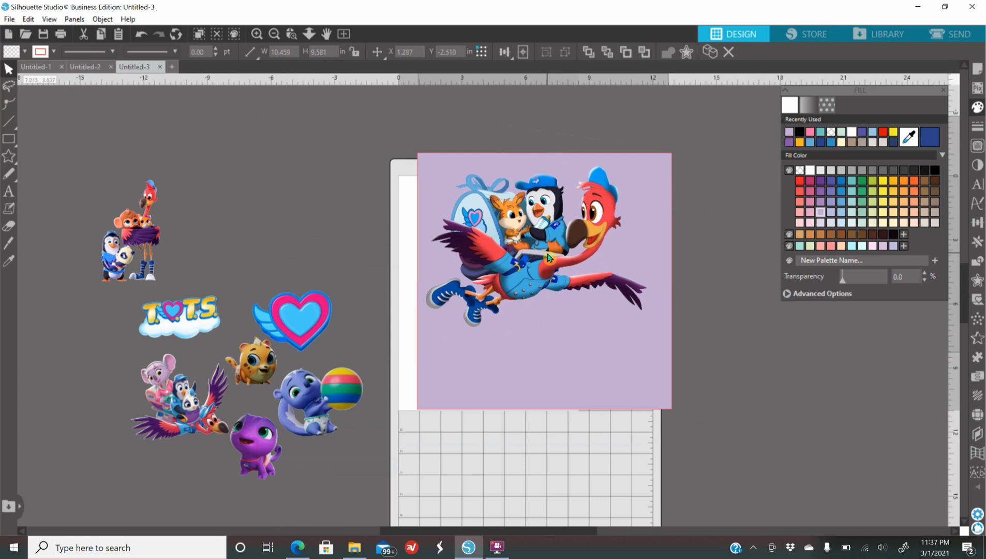
click(745, 350)
click(499, 280)
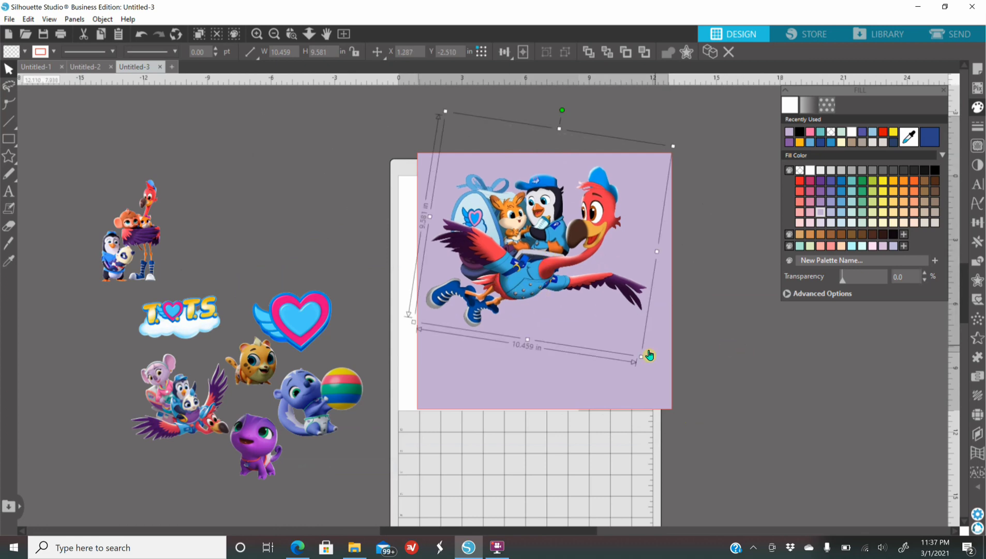
drag(642, 357, 662, 384)
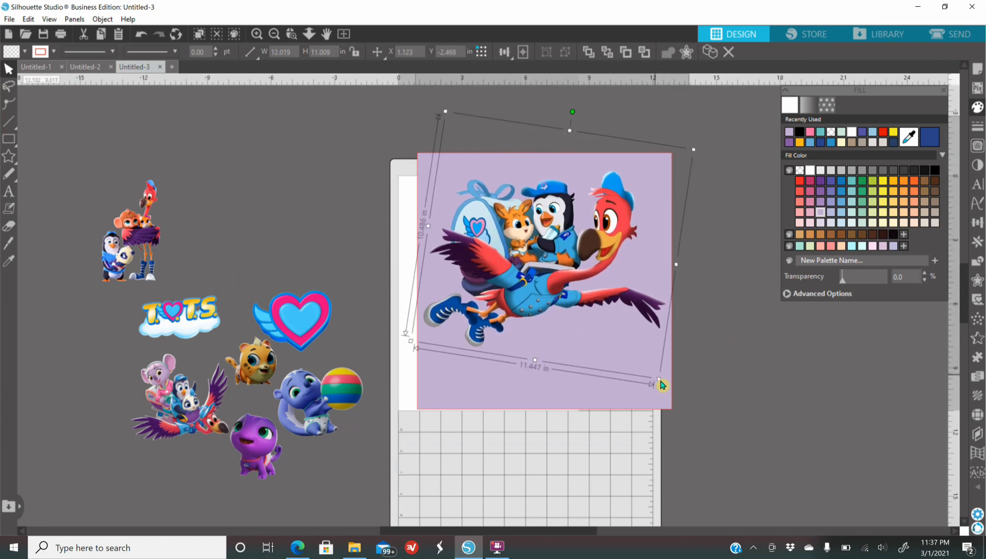
drag(548, 259, 547, 254)
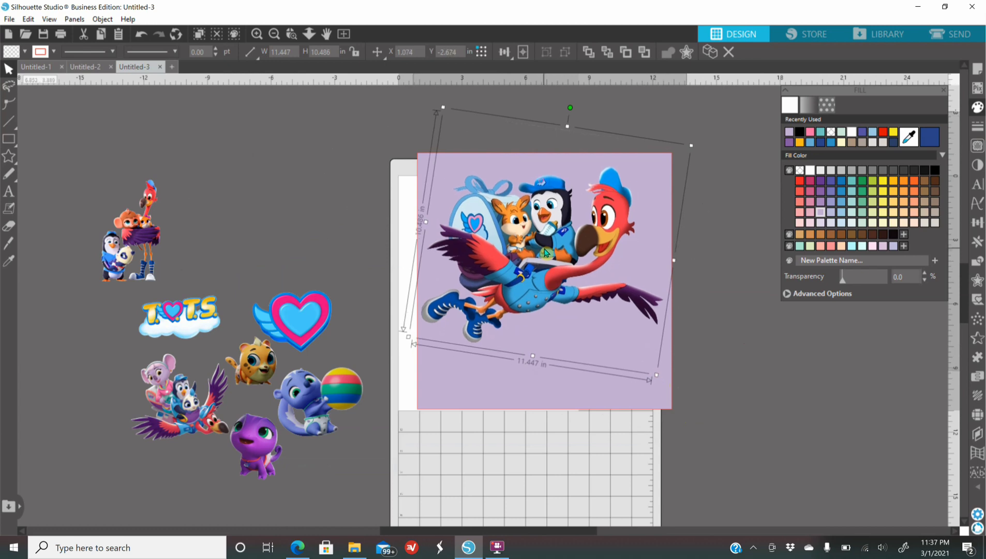
click(229, 213)
Bring the winged heart image to the front and place it over the flamingo's belly
click(282, 315)
right_click(283, 313)
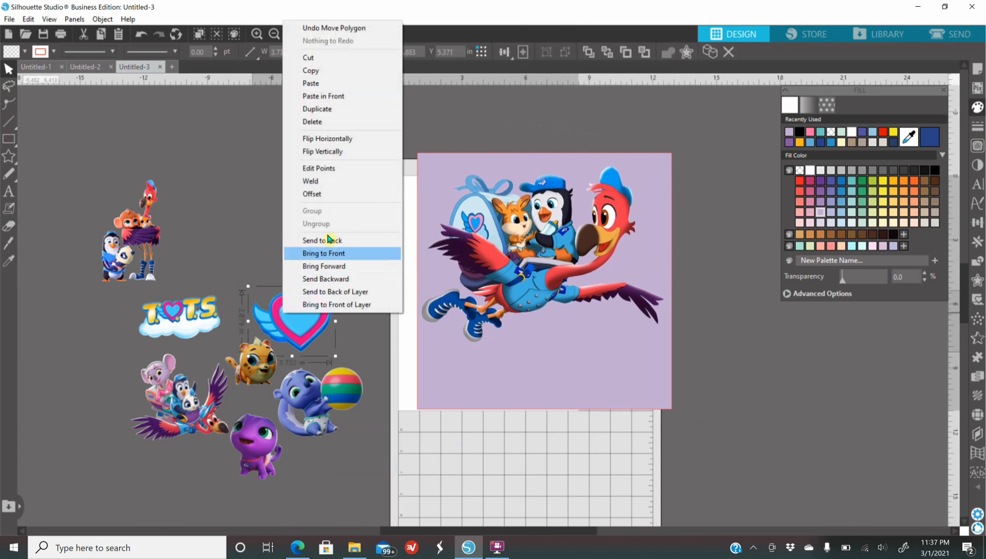
click(338, 253)
drag(305, 322, 560, 309)
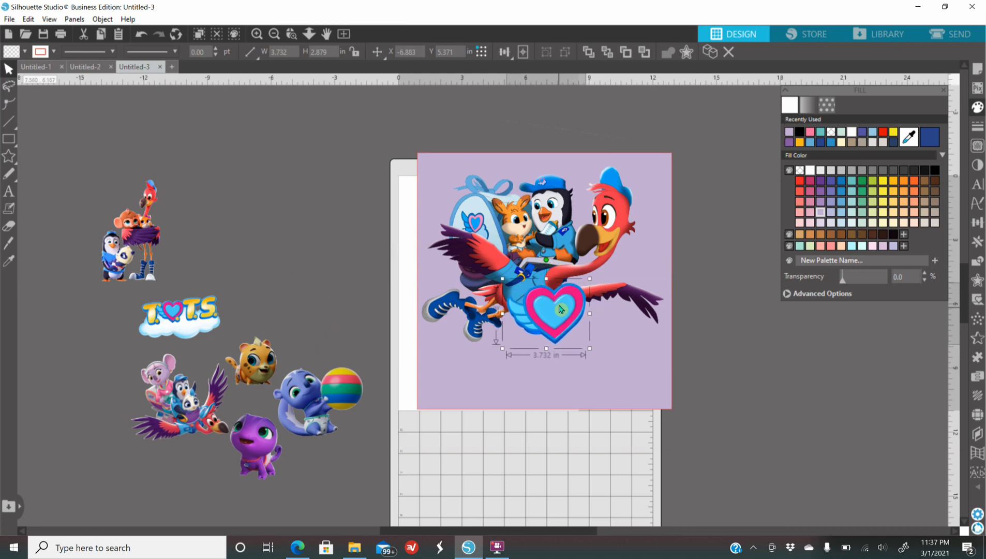
click(510, 365)
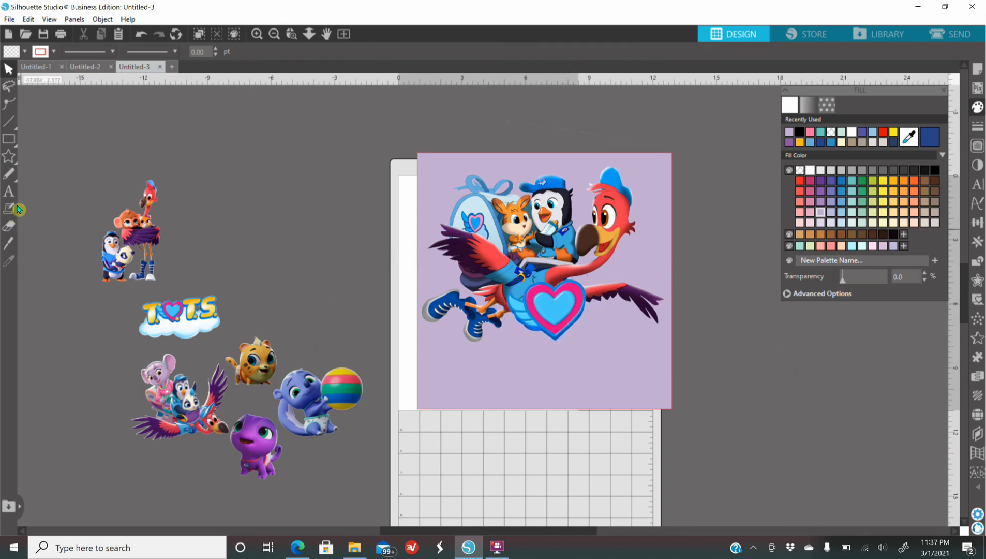
Add the text "1" beside the square and fill it with pink
click(5, 193)
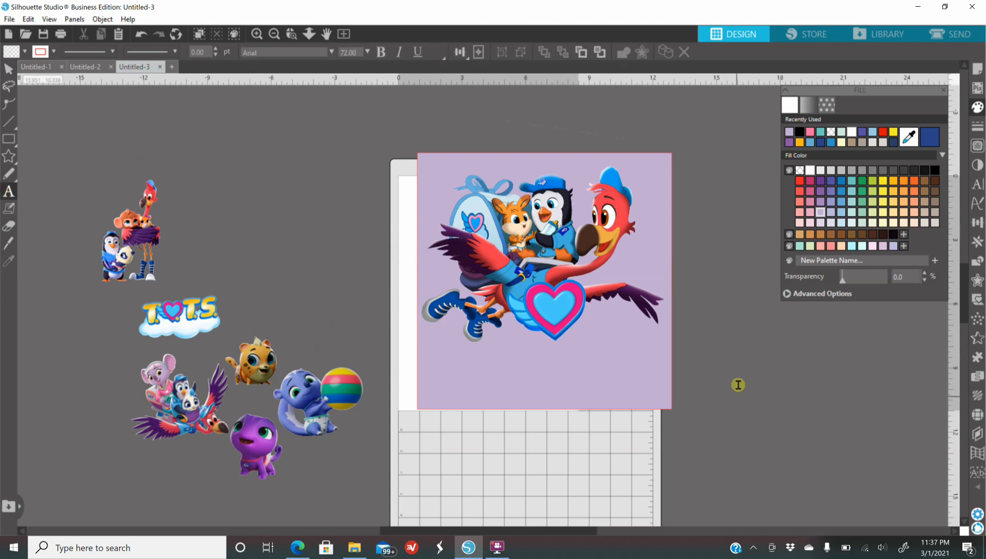
click(717, 357)
click(833, 476)
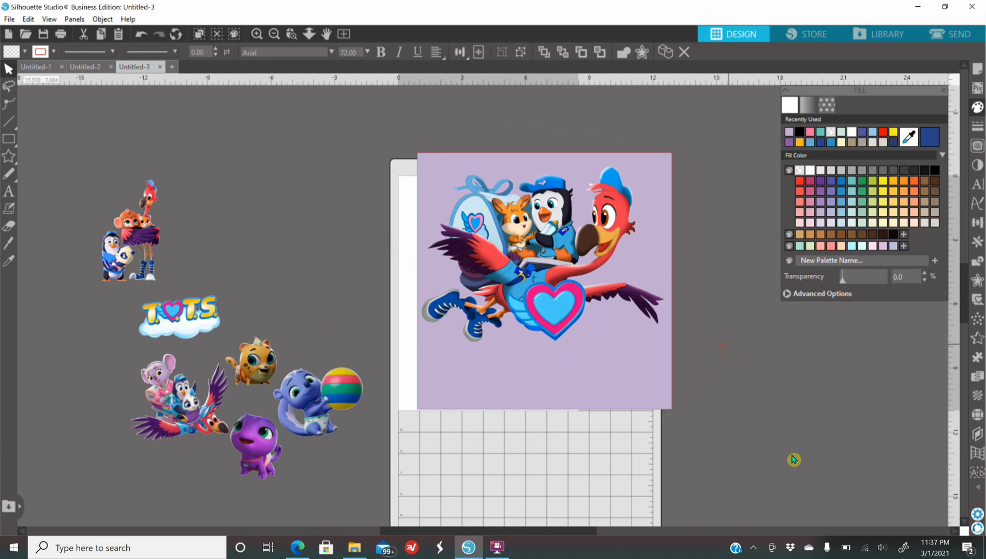
click(724, 355)
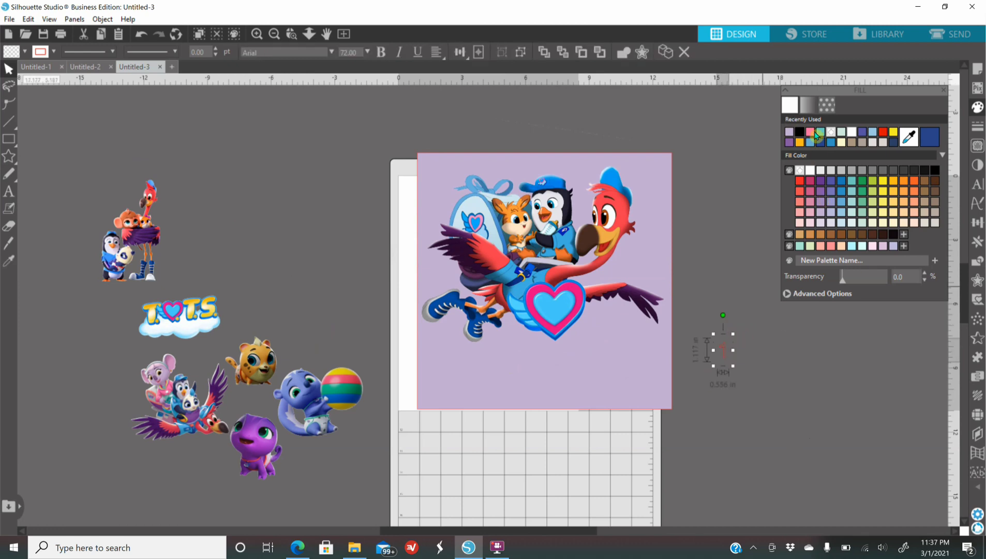
click(810, 132)
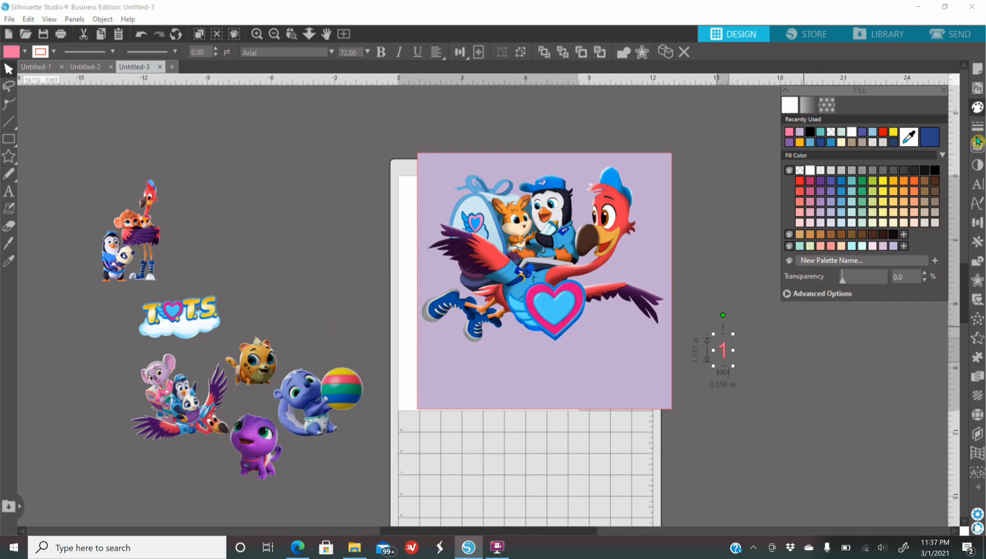
Set the number's font to Cooper Black, then enlarge it to about 140 pt inside the heart
click(977, 184)
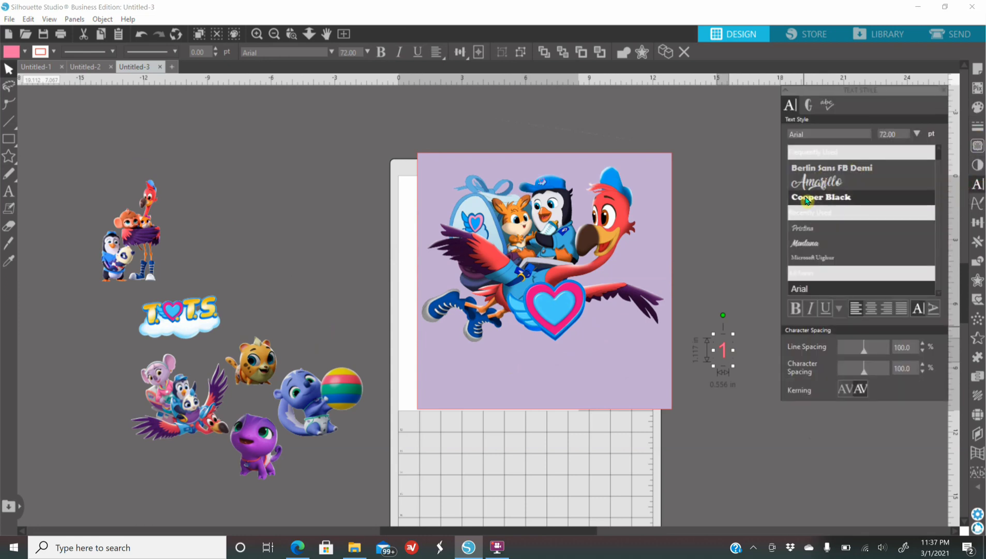
click(807, 199)
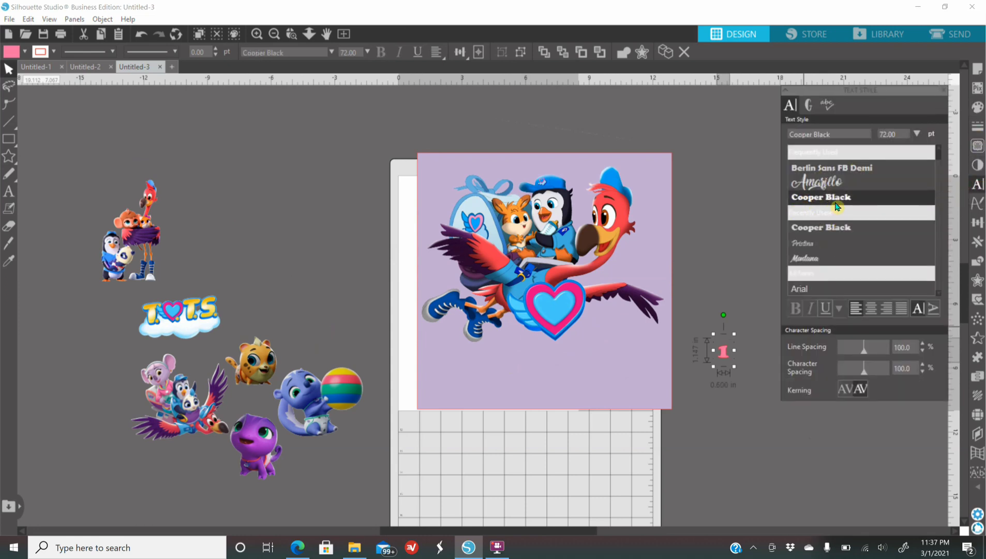
drag(734, 366, 556, 313)
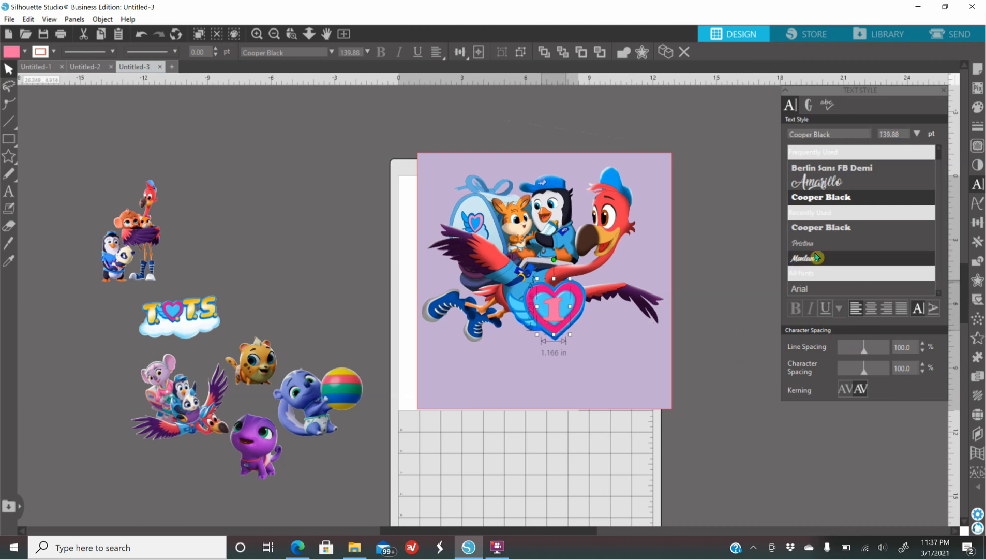
Change the number's font to Berlin Sans FB Demi and center it in the heart
click(841, 167)
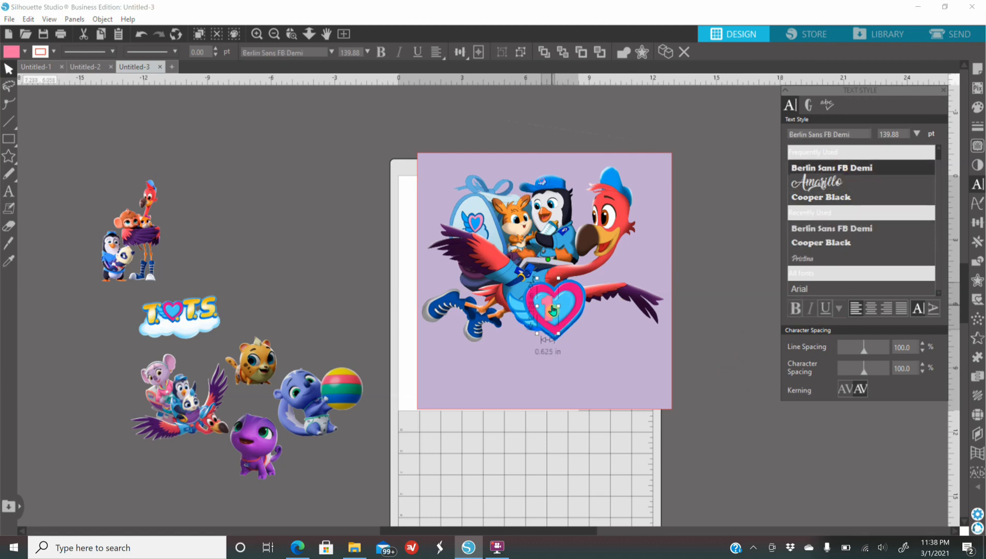
drag(551, 318, 552, 320)
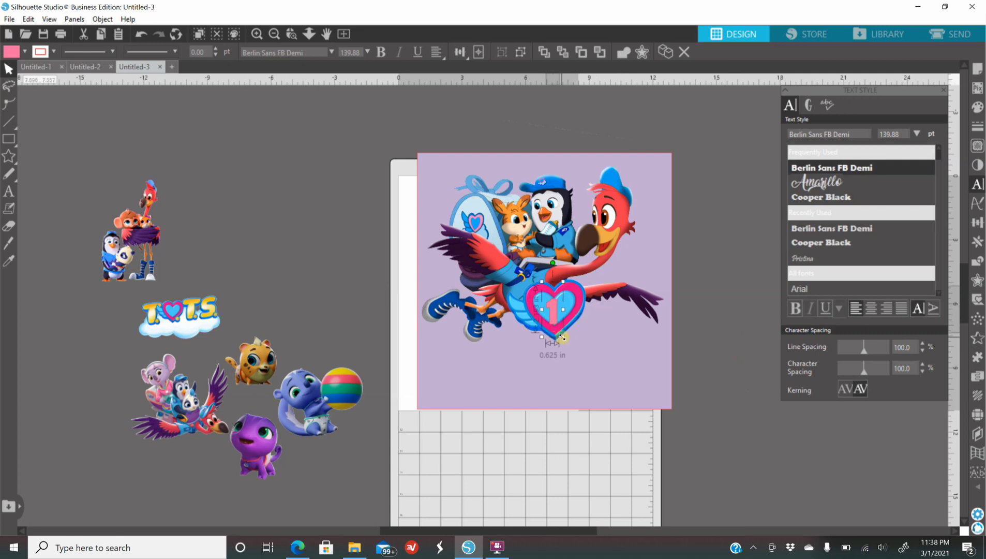
Create an offset of 0.070 in around the number 1 inside the heart
click(254, 34)
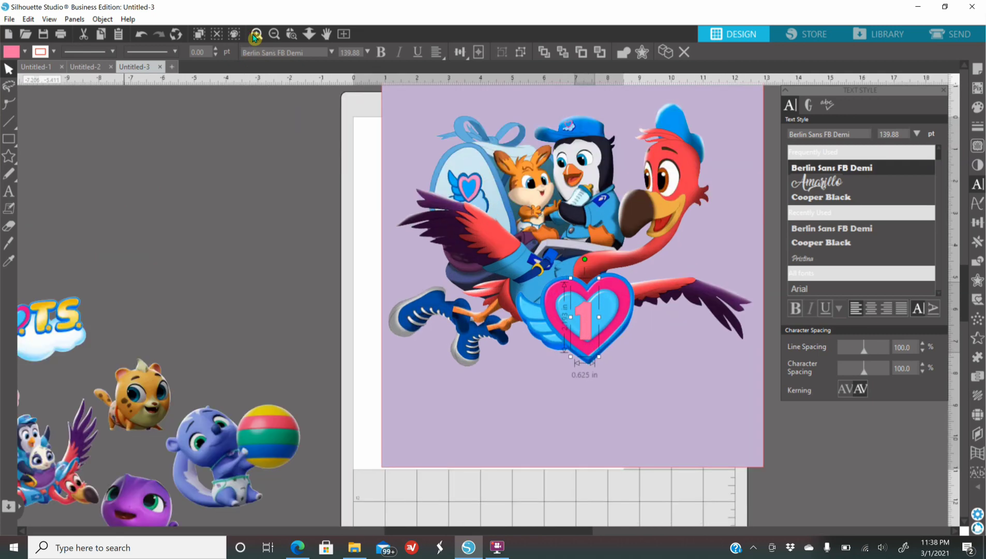
click(254, 35)
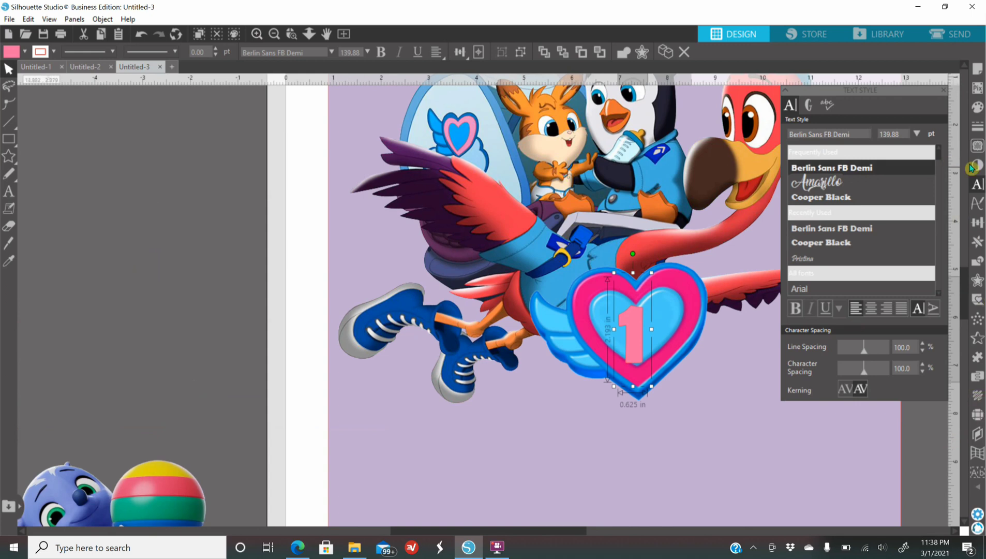
click(977, 281)
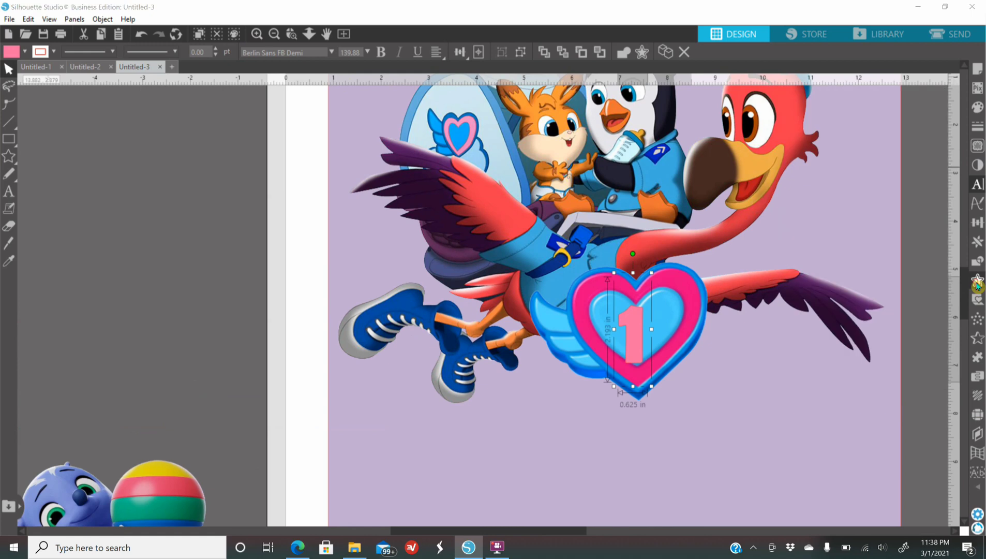
click(826, 122)
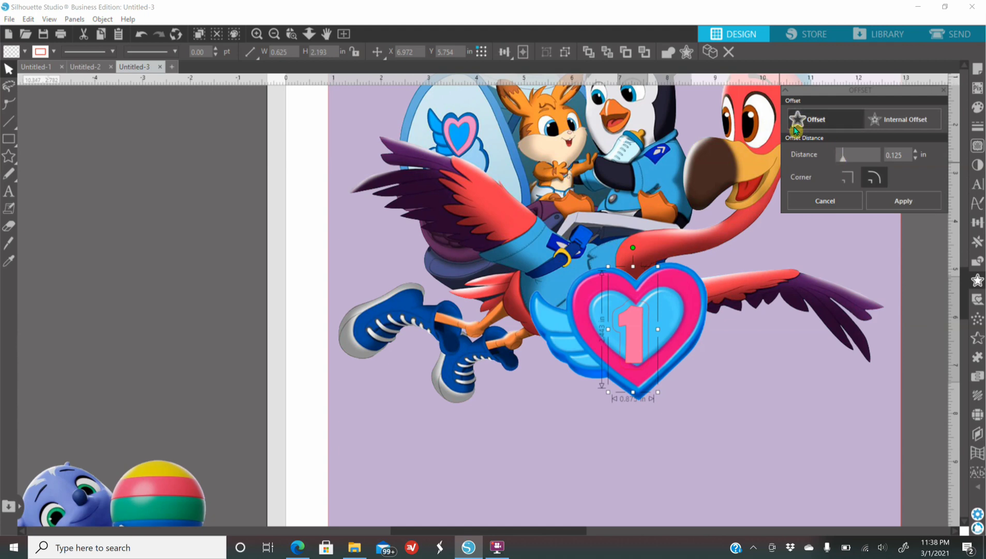
click(842, 156)
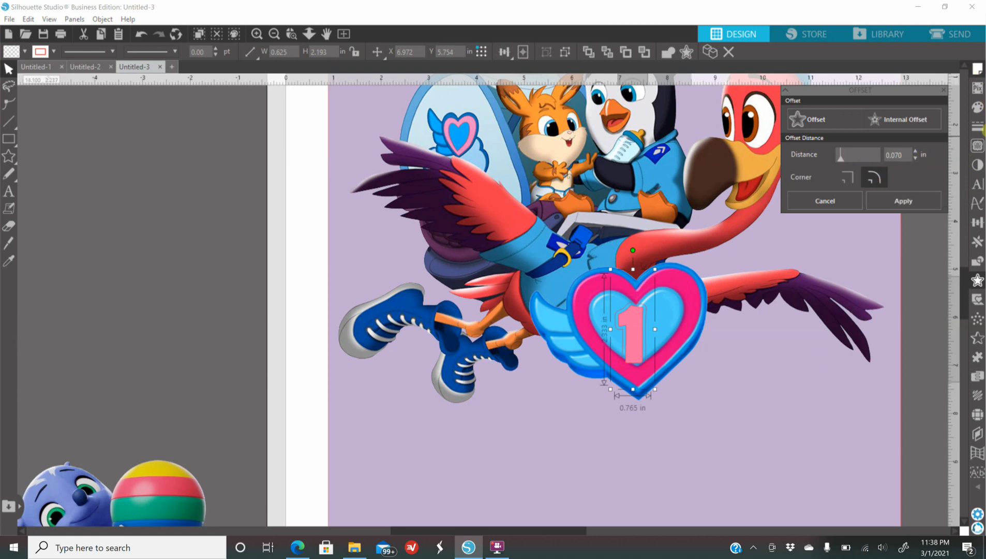
Fill the number's offset with purple and make its outline transparent
click(977, 108)
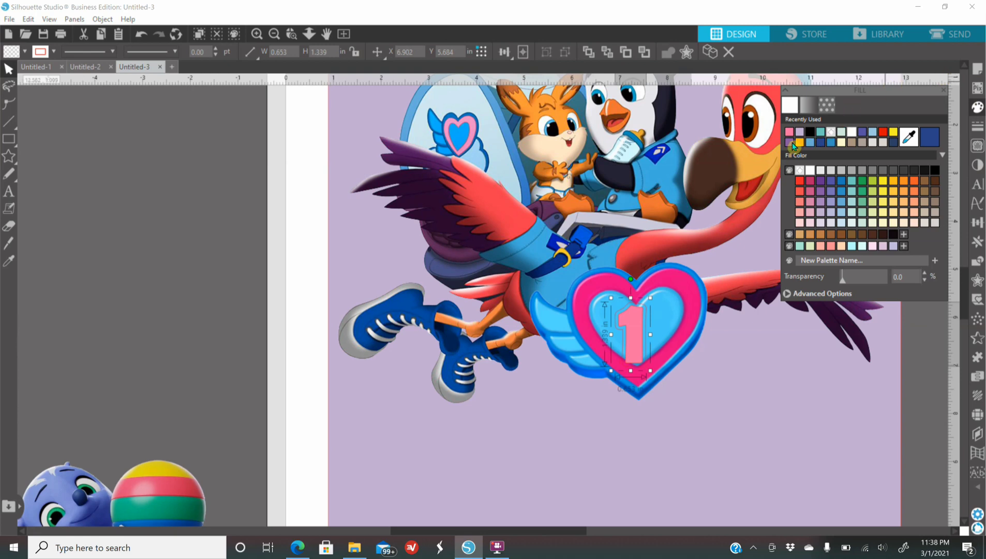
click(790, 141)
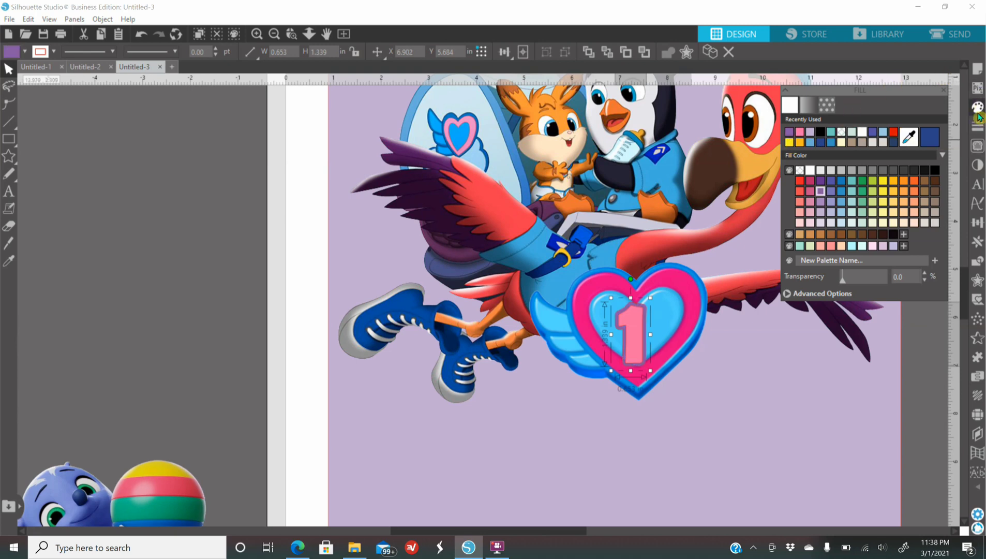
click(978, 127)
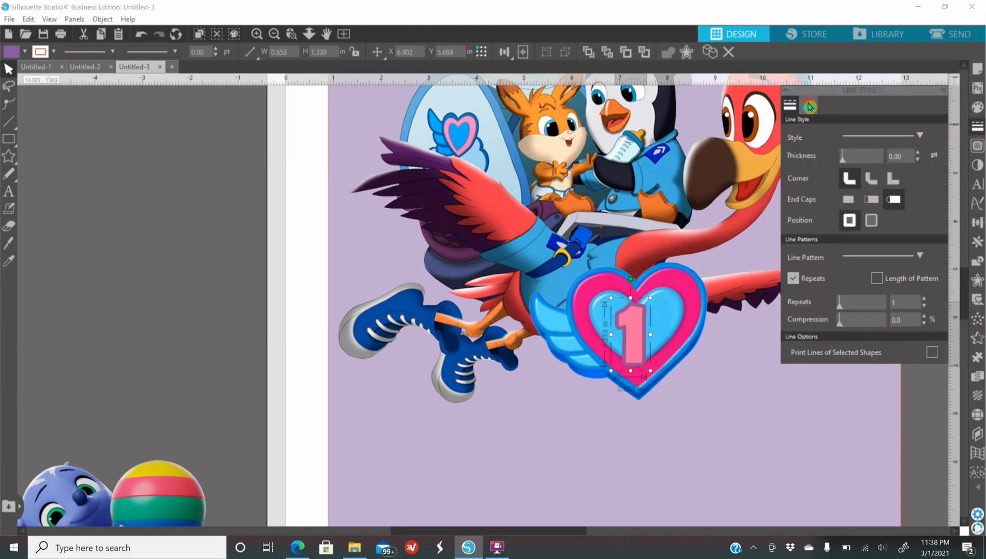
click(809, 105)
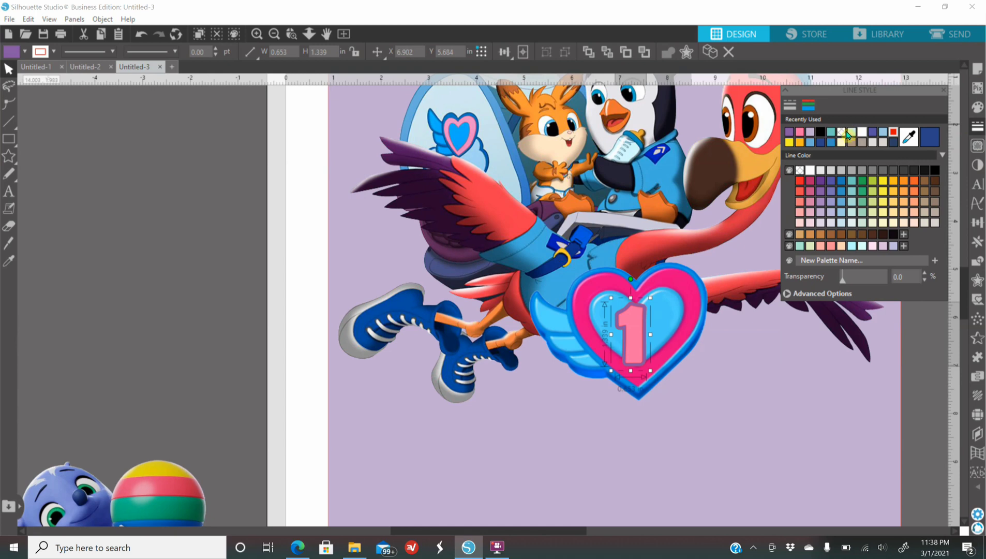
click(800, 170)
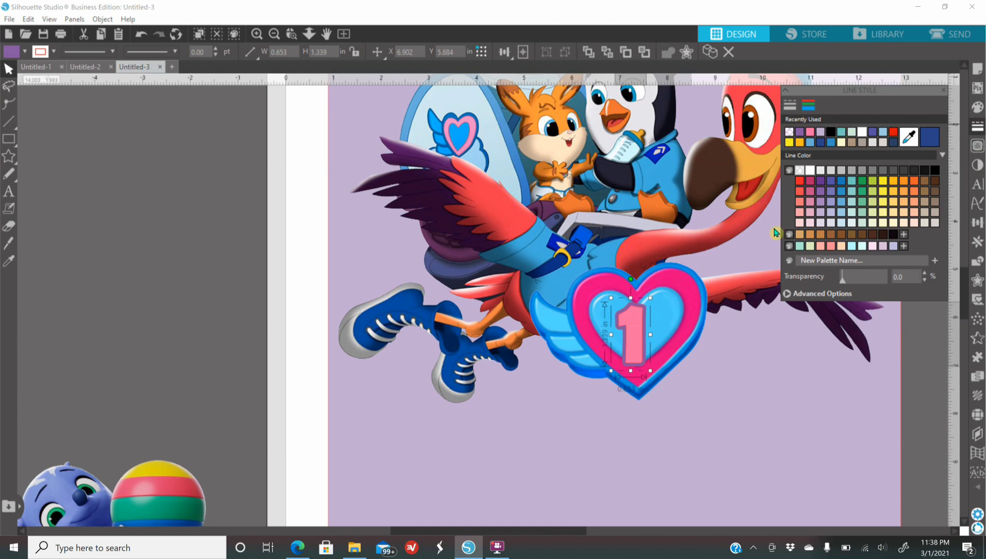
Add the text "MOMMY" in capitals in the empty area beside the lavender square
click(276, 34)
click(276, 34)
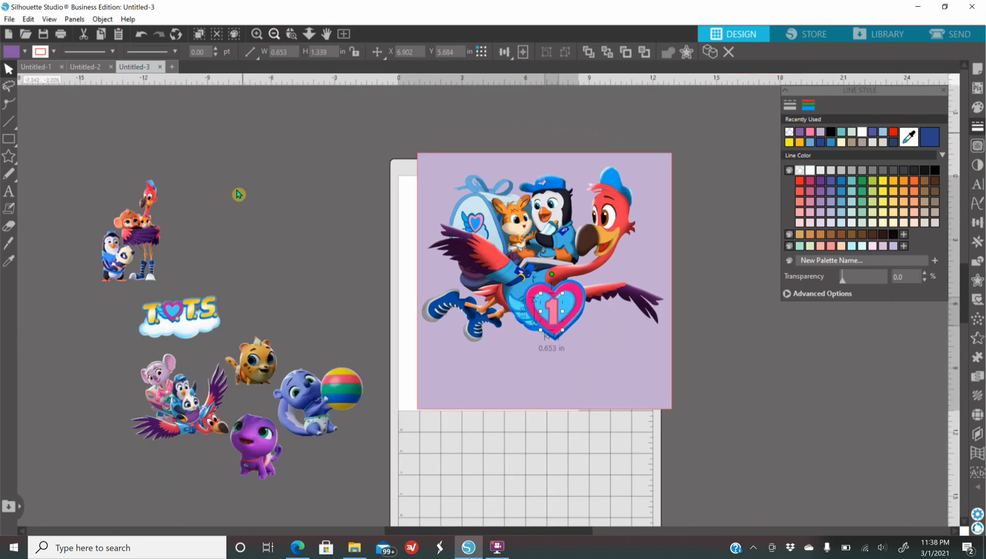
click(10, 194)
click(728, 386)
text(Mommy)
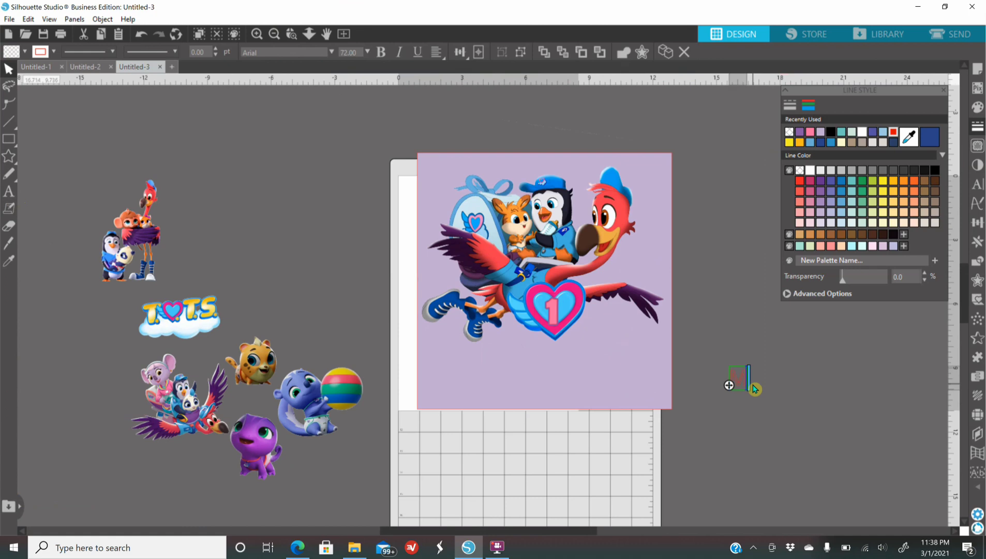
key(BackSpace)
key(BackSpace)
key(BackSpace)
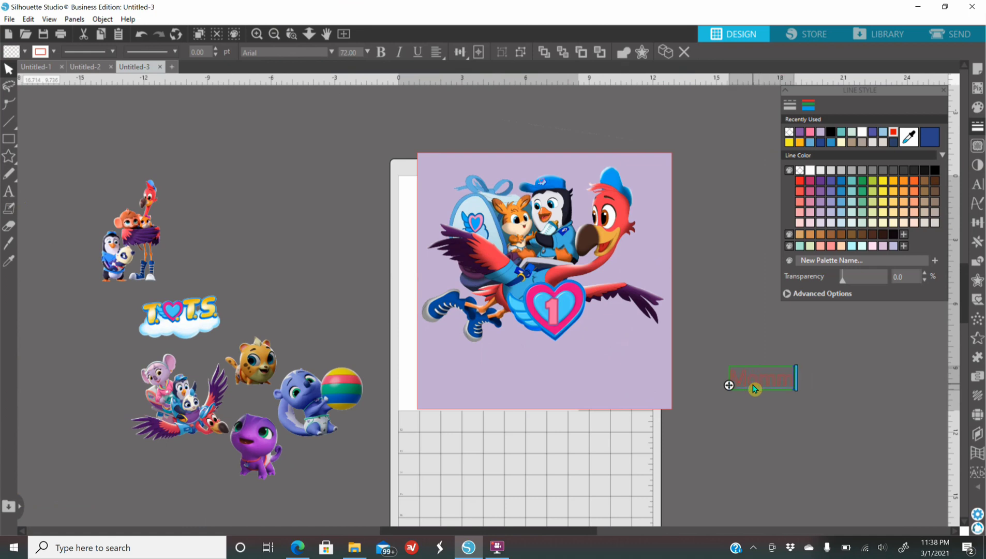
key(BackSpace)
text(OMMY)
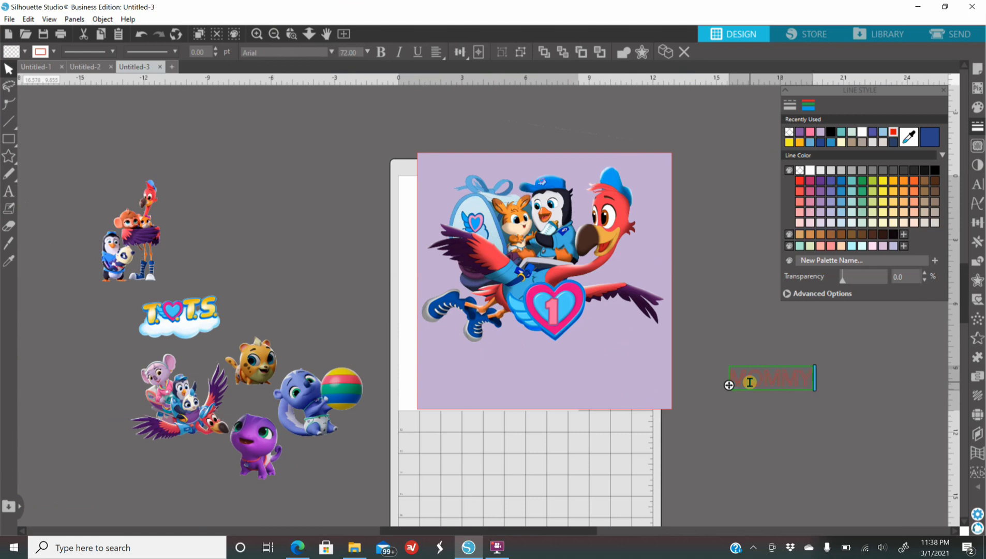
click(746, 437)
Fill the "MOMMY" text with purple and make its outline transparent
click(749, 380)
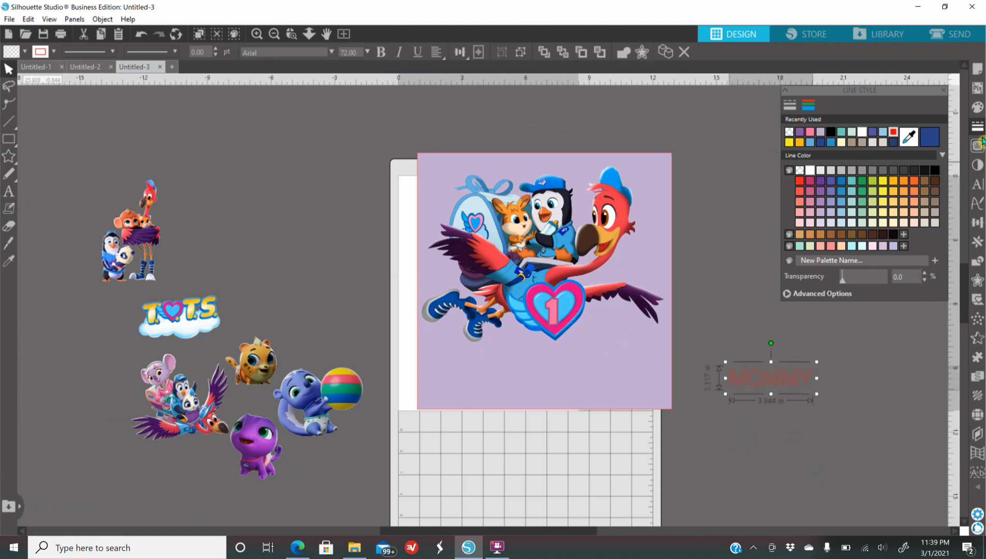
click(977, 107)
click(799, 132)
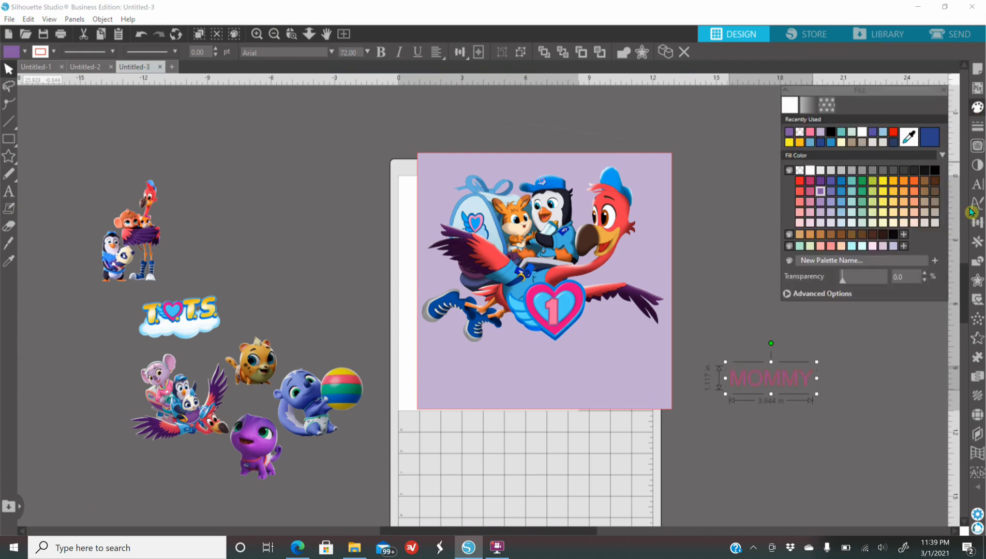
click(977, 126)
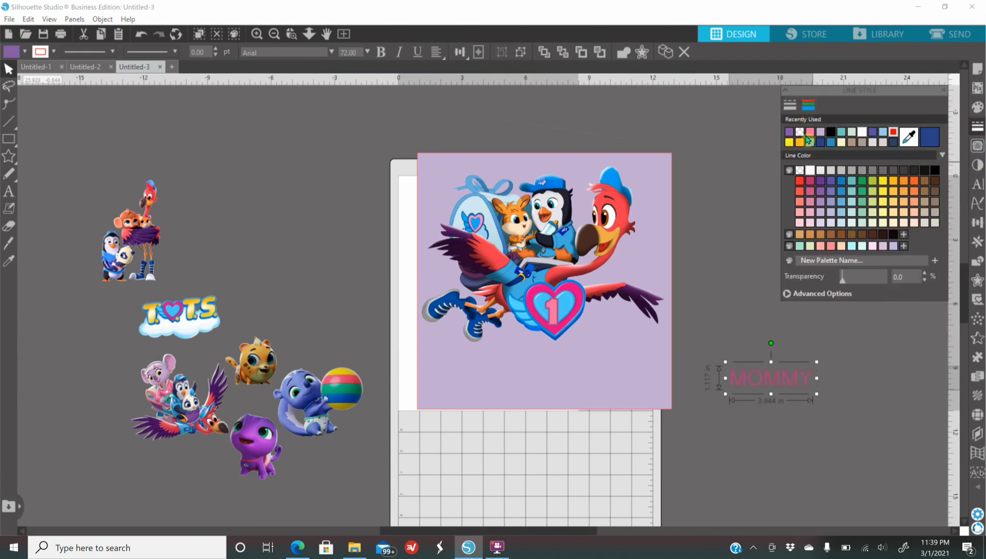
click(799, 132)
Set the "MOMMY" text's font to Cooper Black and place it on the square below the characters
click(977, 184)
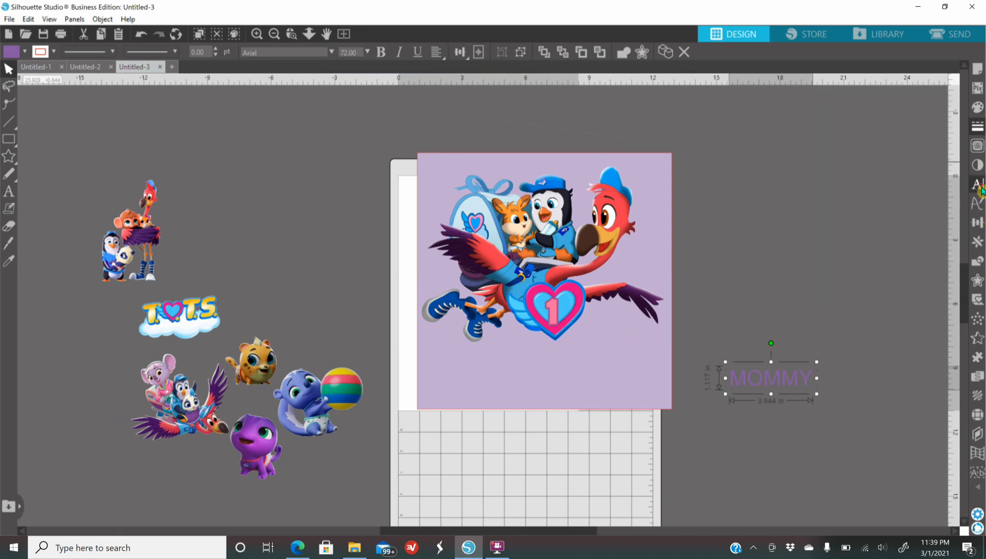
click(836, 197)
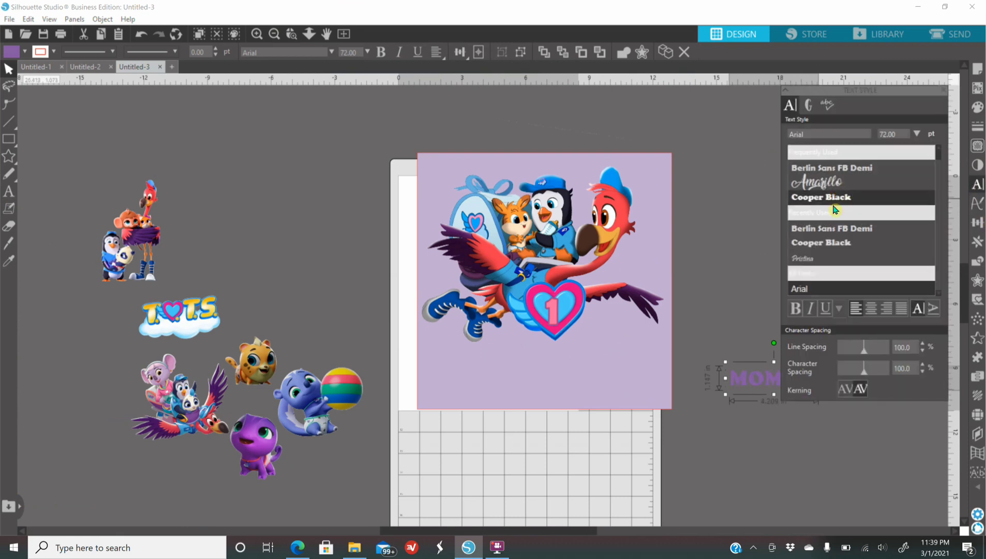
drag(759, 386, 511, 377)
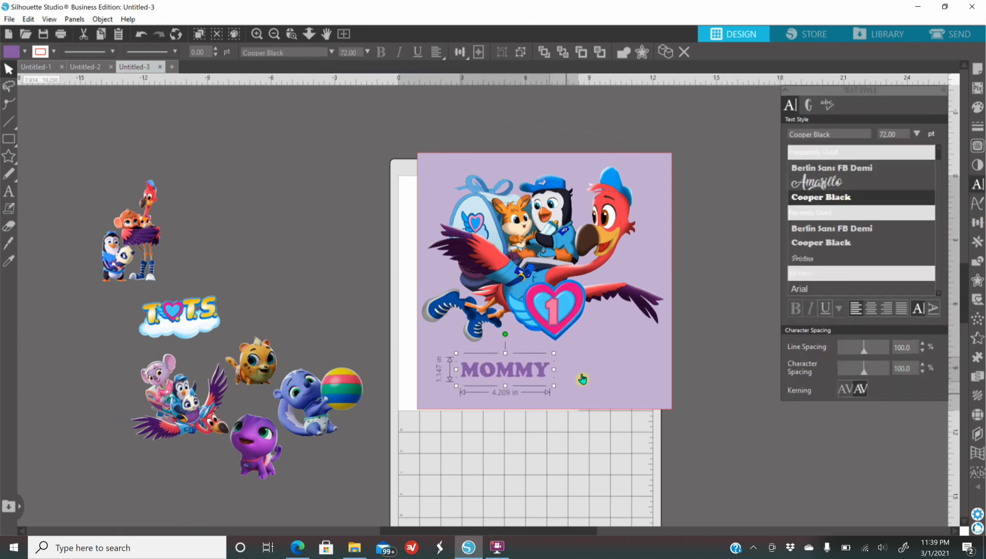
Enlarge "MOMMY" to about 199 pt, about 11.6 in wide, and center it along the square's lower edge
drag(553, 385, 629, 407)
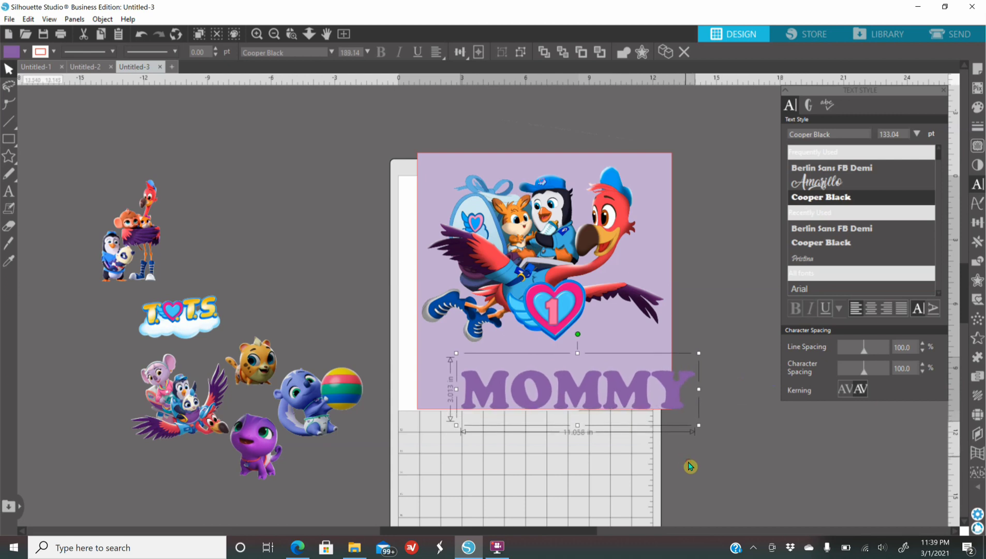
drag(633, 398, 603, 383)
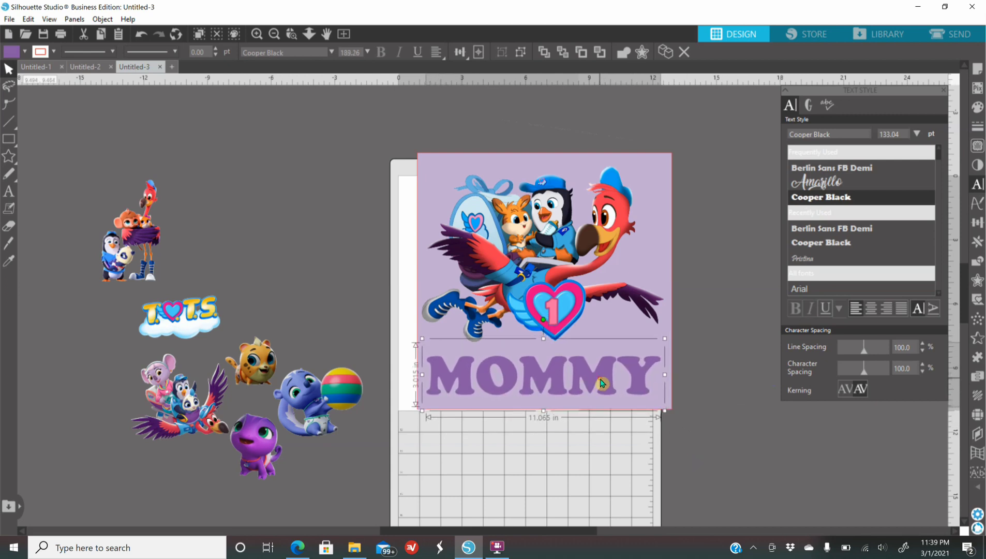
mouse_move(665, 409)
mouse_down()
mouse_move(679, 429)
mouse_move(683, 417)
mouse_up()
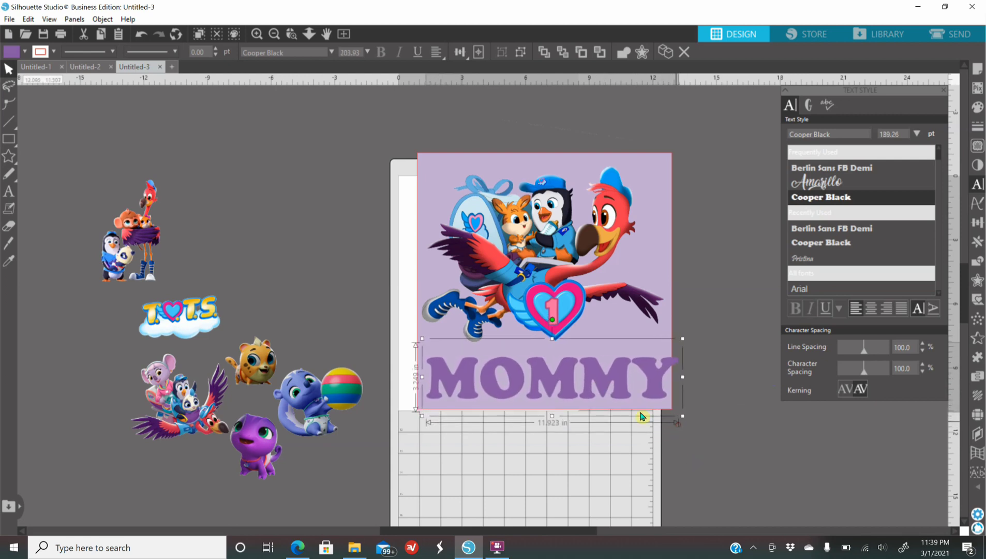
drag(582, 379, 581, 386)
drag(676, 419, 669, 419)
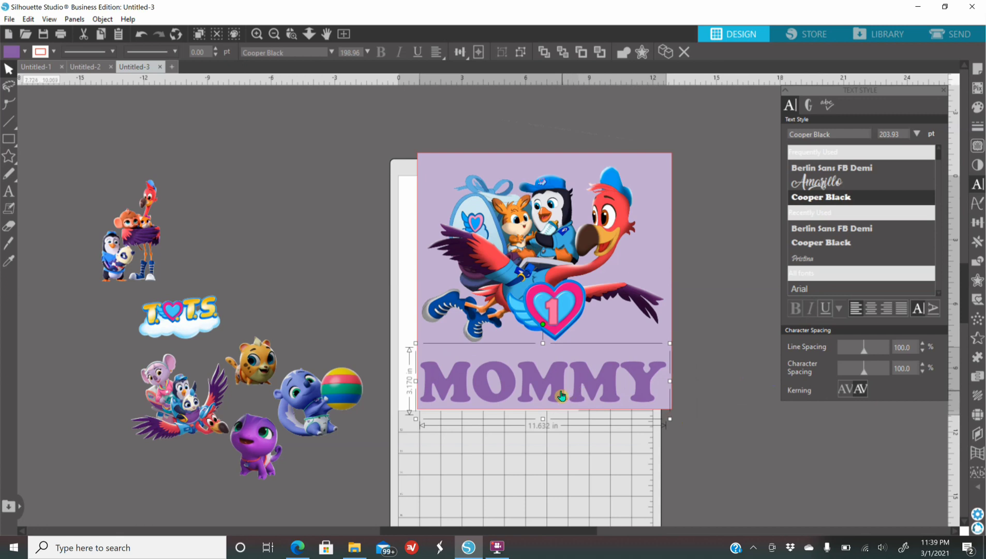
drag(563, 395, 565, 395)
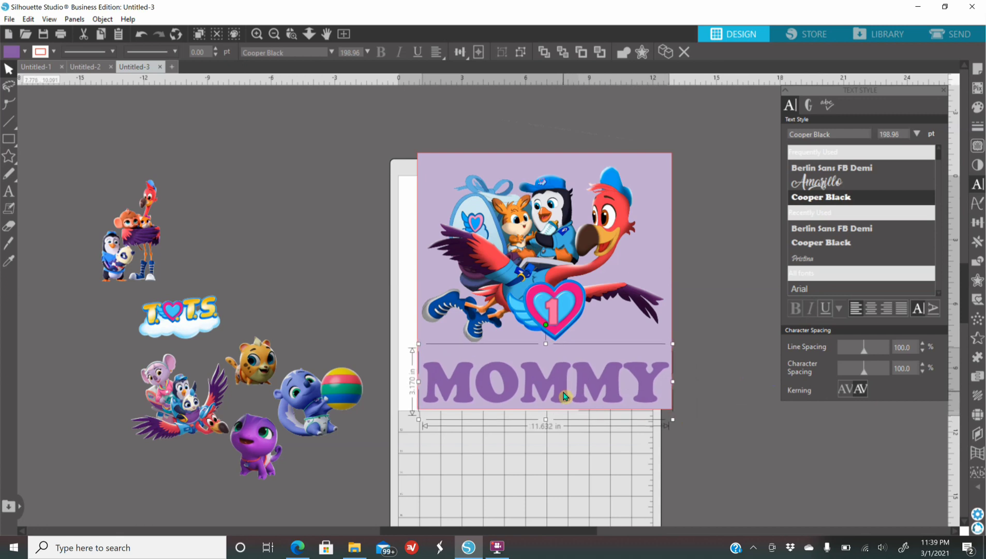
click(766, 439)
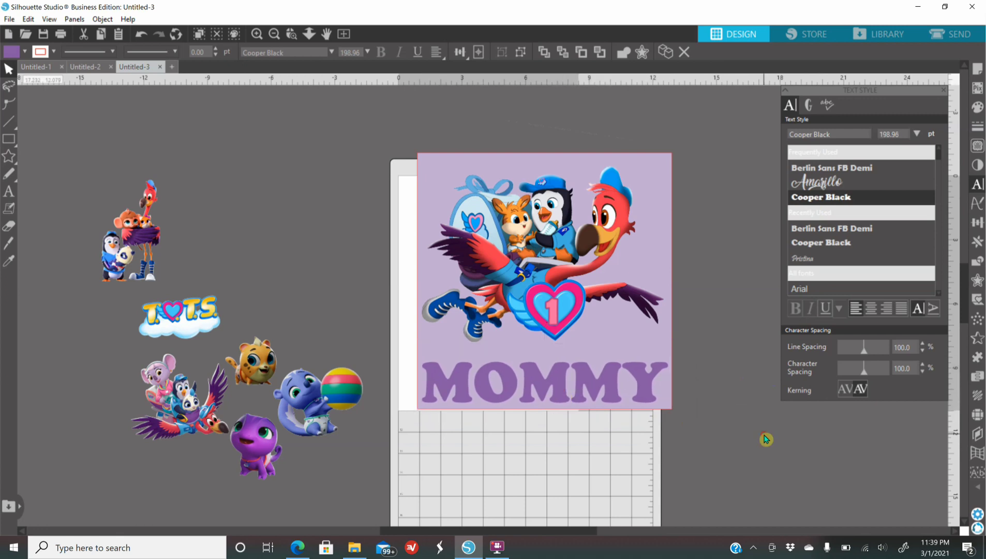
Create an offset of 0.125 in around the "MOMMY" text
click(595, 385)
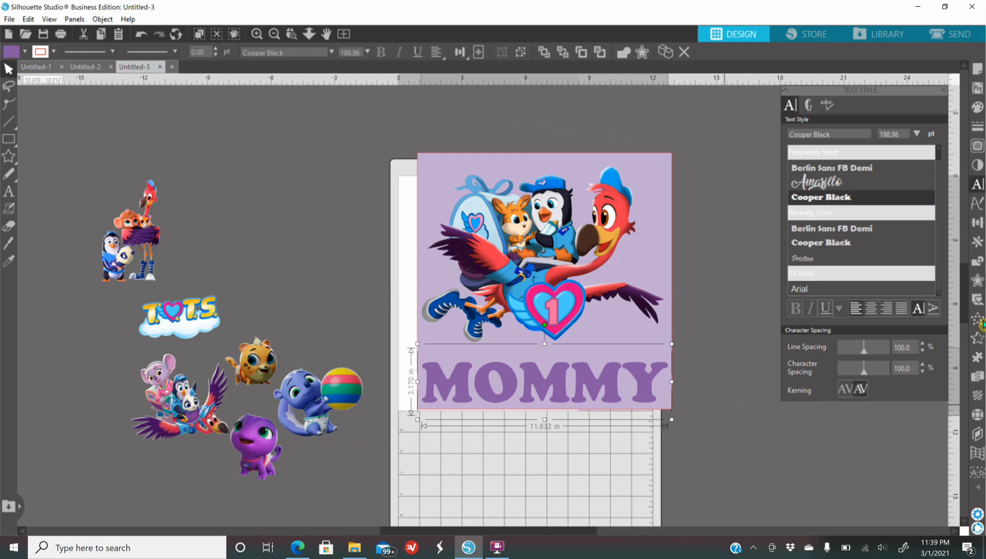
click(981, 279)
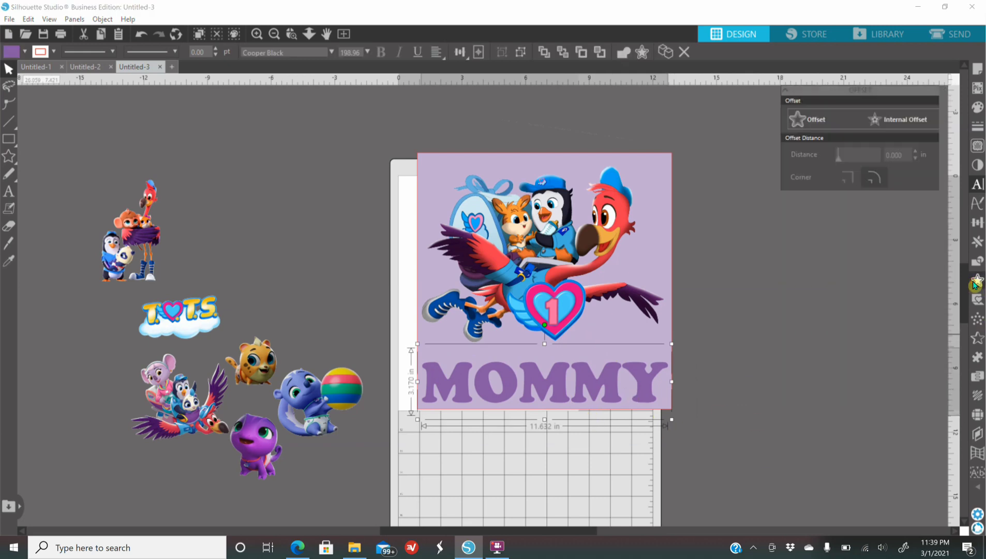
click(810, 123)
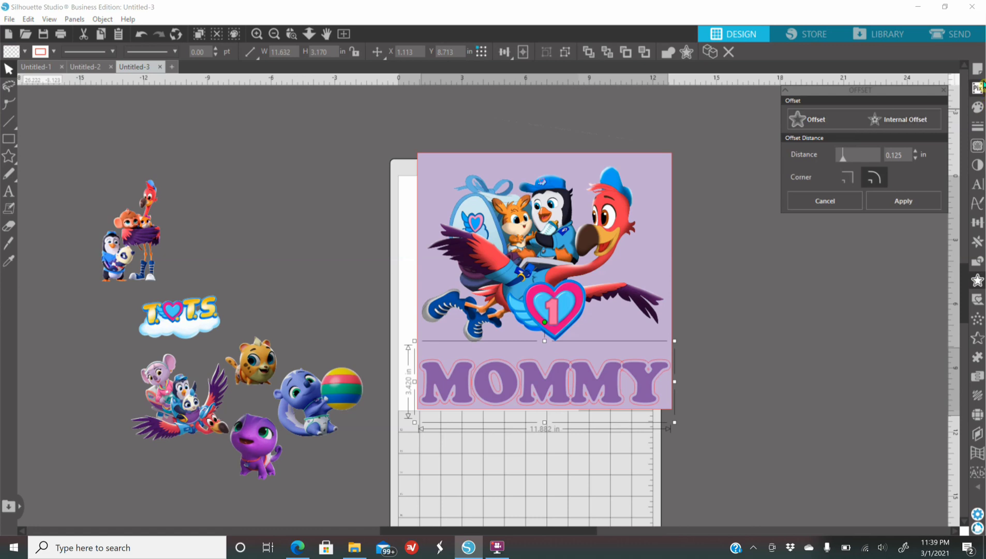
Fill the "MOMMY" offset with pink and make its outline transparent
click(979, 108)
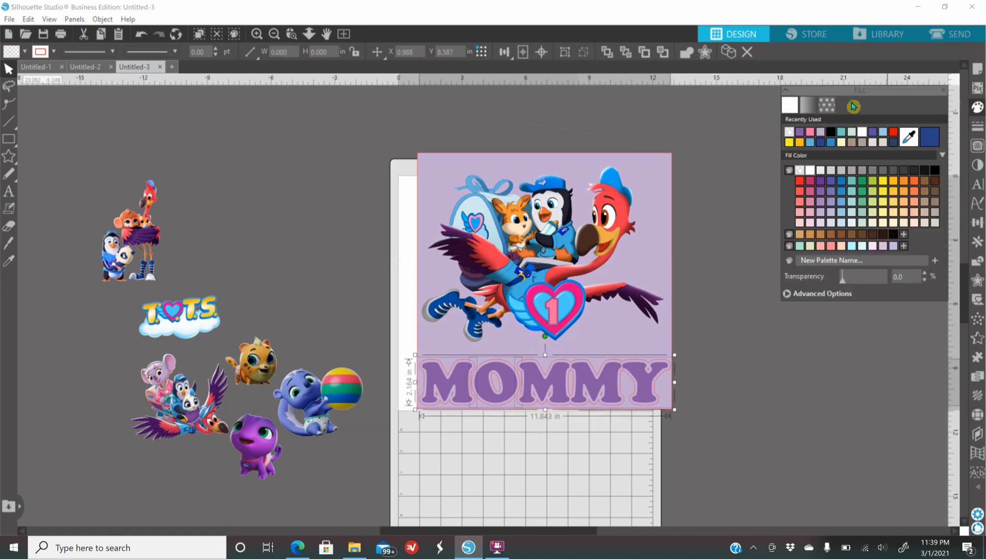
click(812, 134)
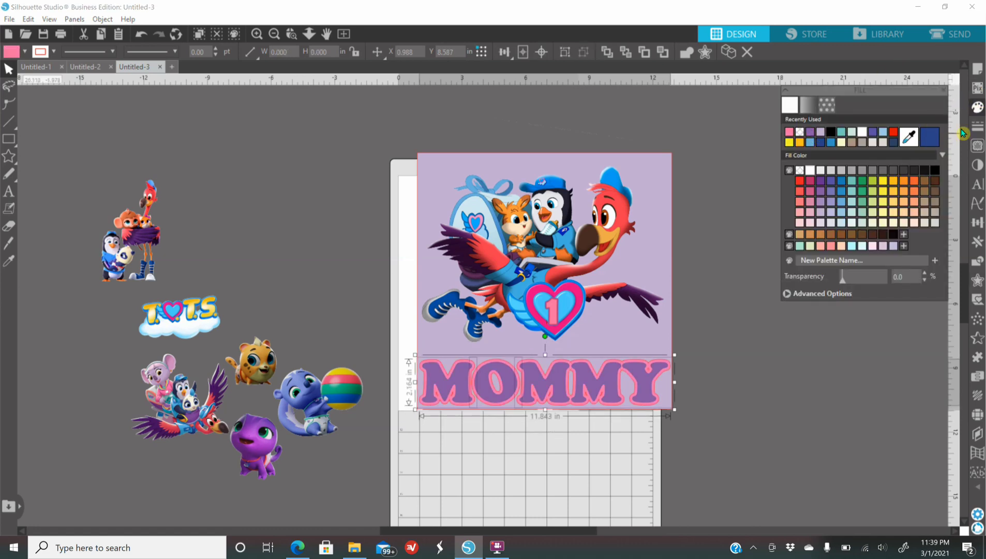
click(966, 127)
click(808, 105)
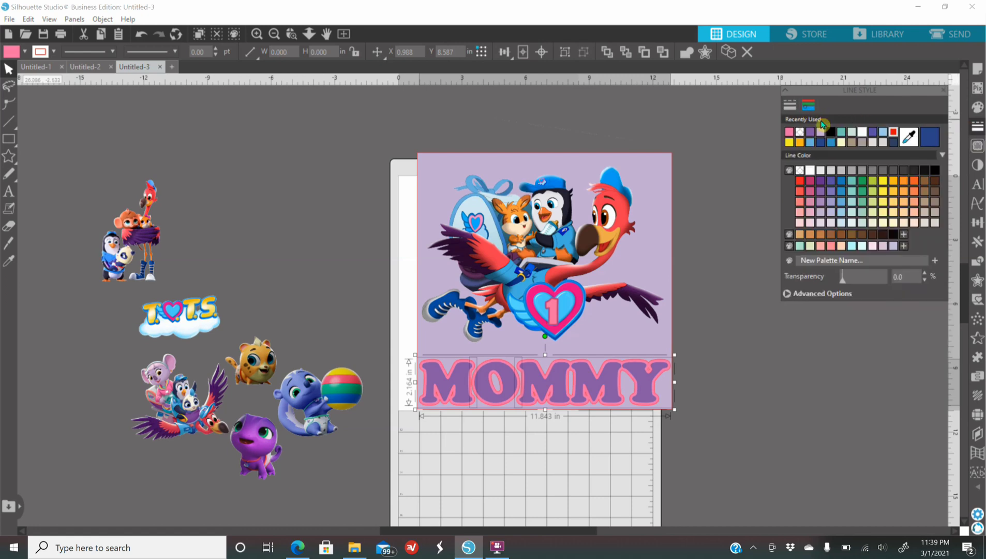
click(802, 134)
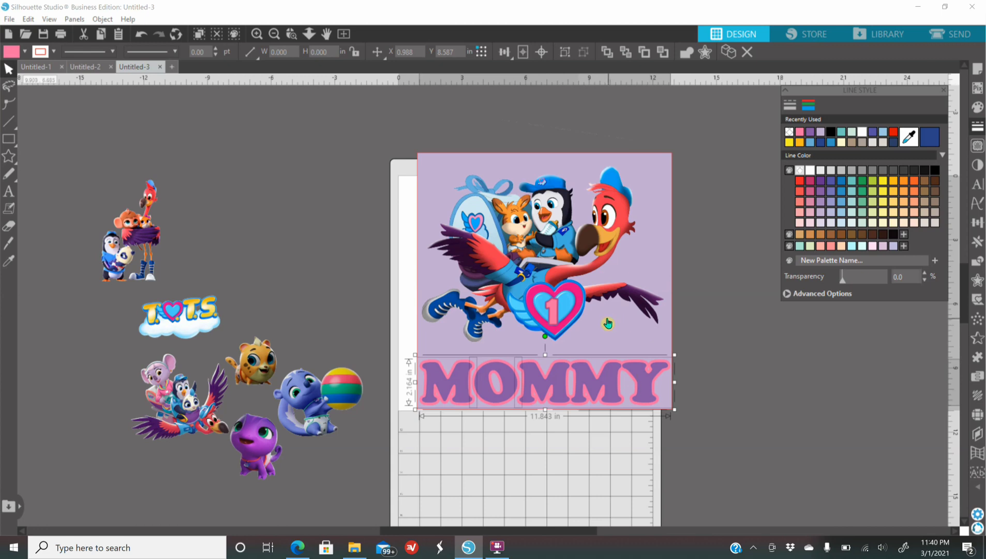
Move the lavender square off the page and the blue animal with the ball up beside the standing flamingo group
drag(614, 330, 893, 352)
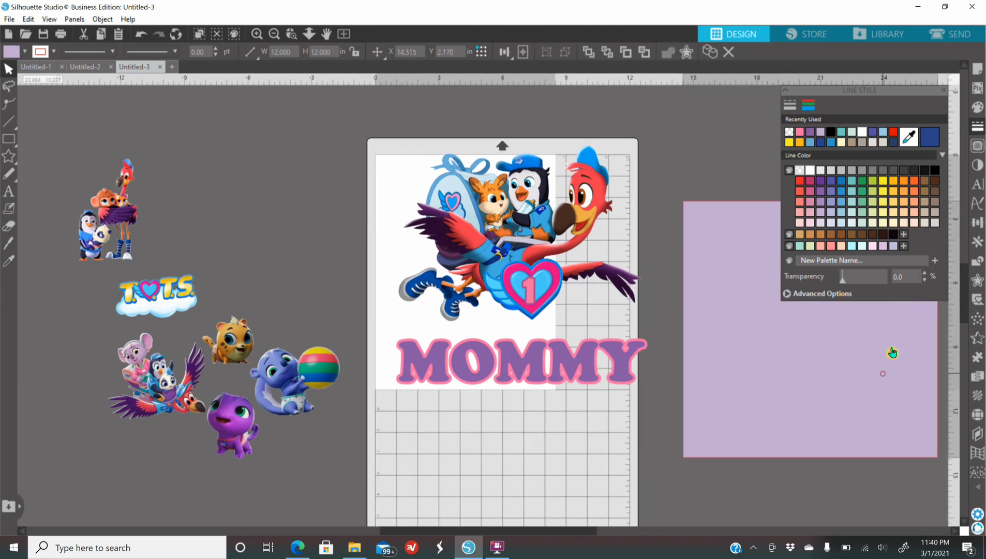
click(648, 261)
drag(273, 357, 194, 170)
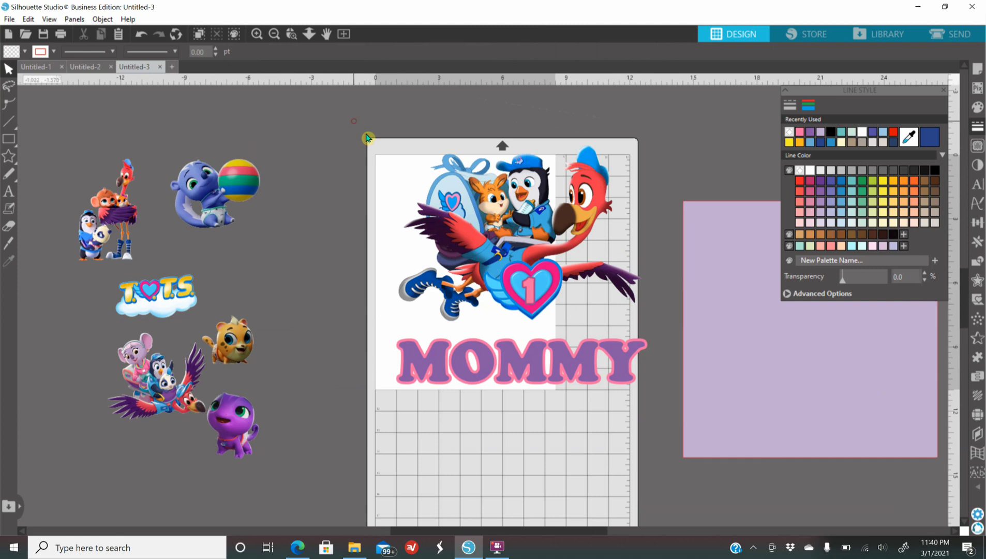
Group the large flying flamingo artwork together with its heart numbered 1
click(489, 222)
click(358, 143)
click(416, 185)
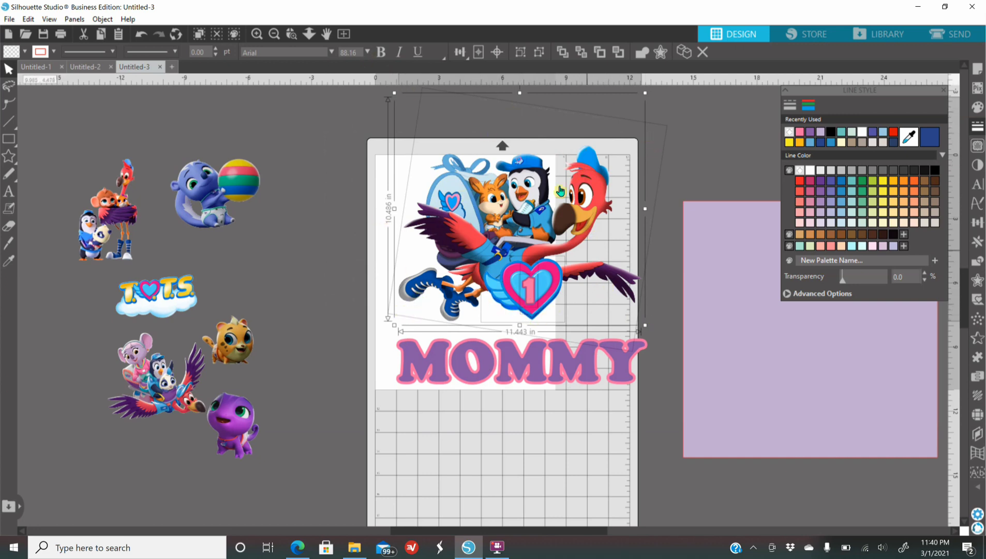
right_click(487, 225)
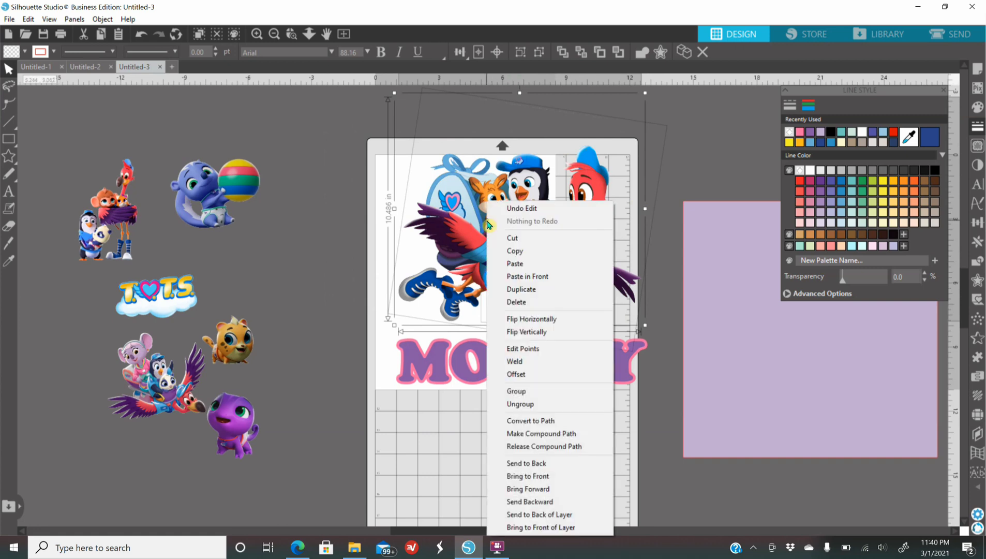
click(526, 393)
Flip the grouped flamingo artwork horizontally and move it up towards the page's upper-left corner
right_click(528, 233)
click(588, 333)
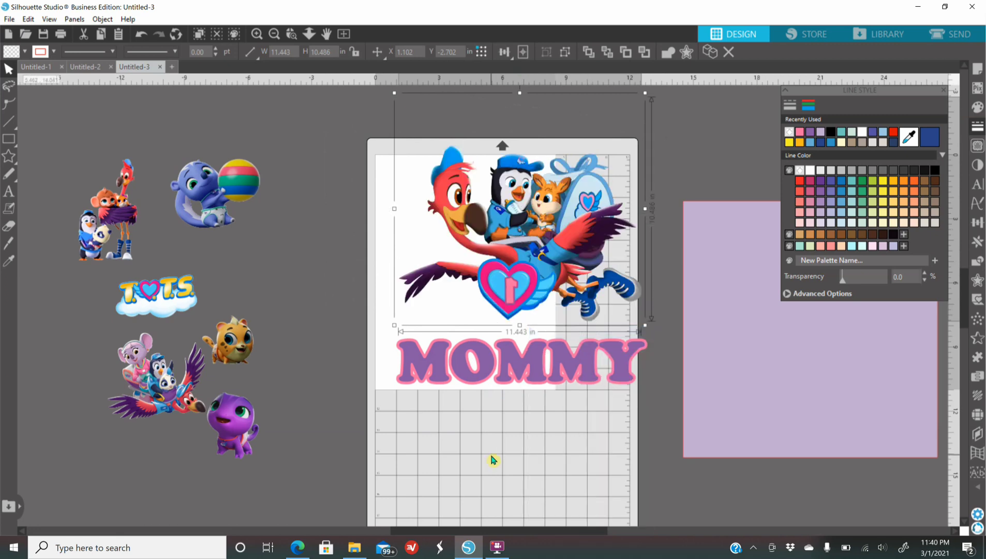
drag(583, 248, 538, 244)
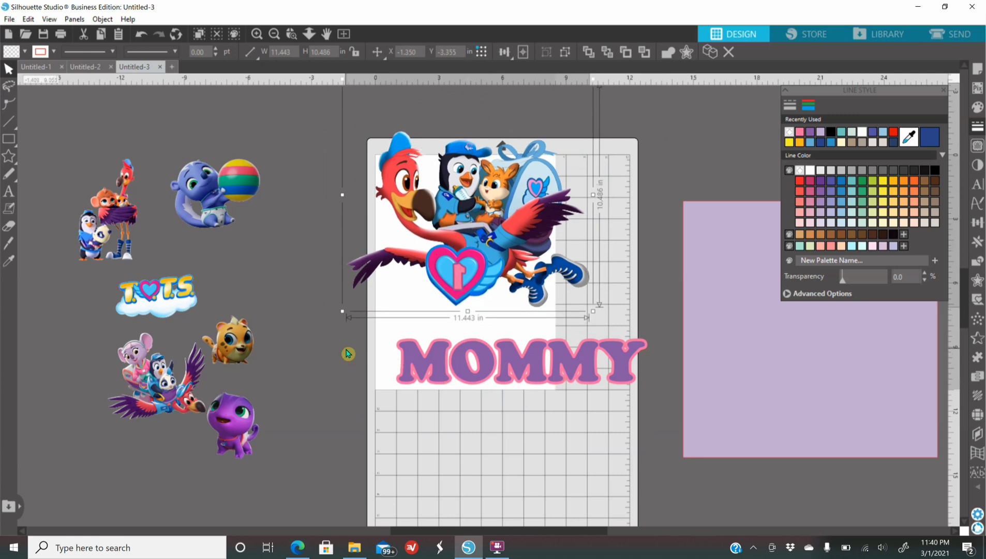
Flip the "MOMMY" lettering and its pink offset horizontally
drag(348, 353, 678, 398)
right_click(552, 363)
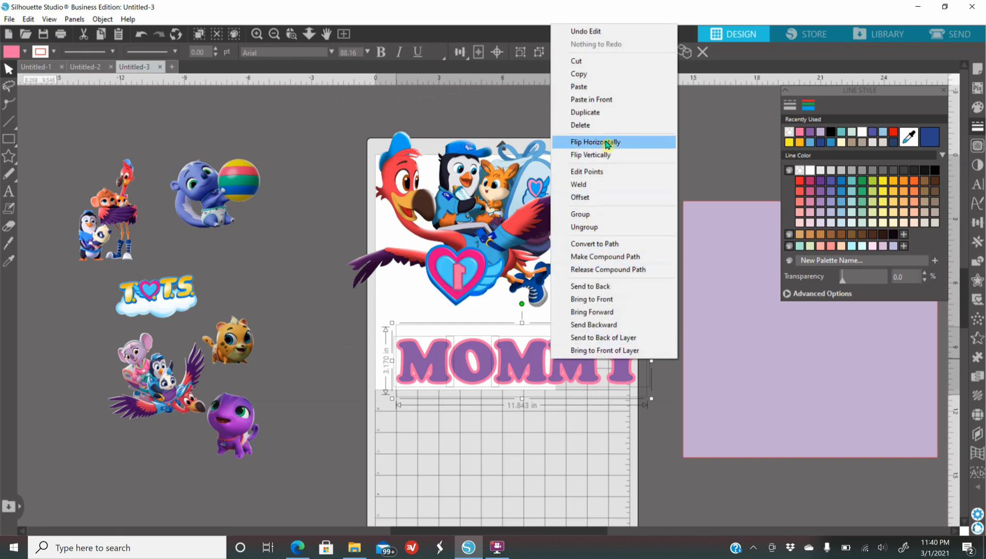
click(607, 145)
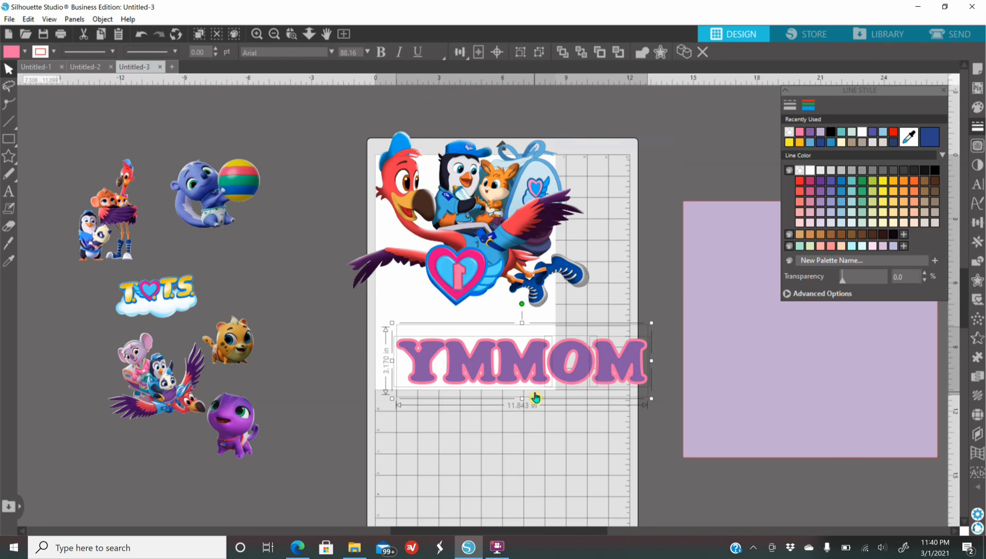
Gather the blue animal, T.O.T.S. logo, small flying group, cheetah and purple animal closer together, farther from the page
drag(223, 186, 202, 166)
drag(119, 297, 67, 287)
drag(155, 373, 102, 363)
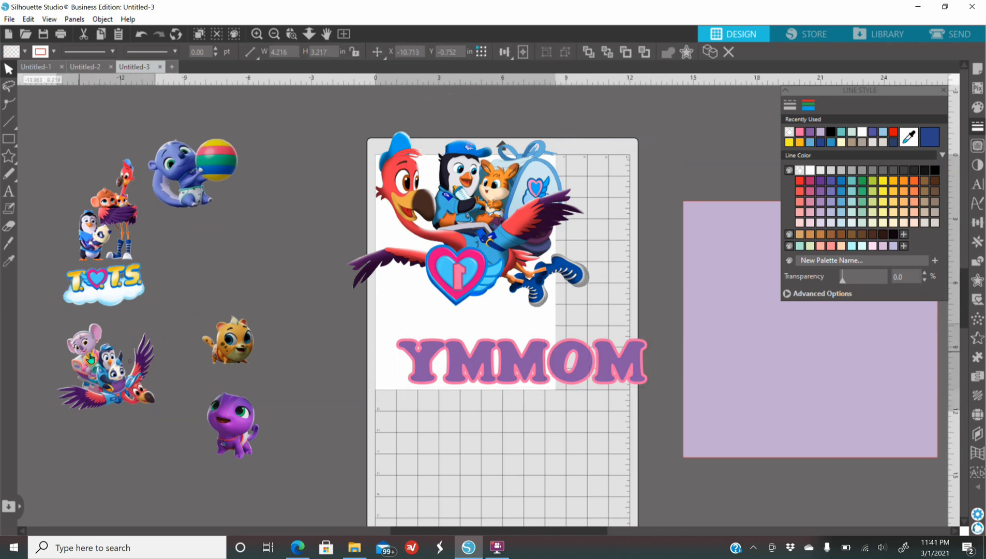
drag(227, 339, 221, 330)
drag(181, 266, 181, 265)
drag(226, 436, 171, 345)
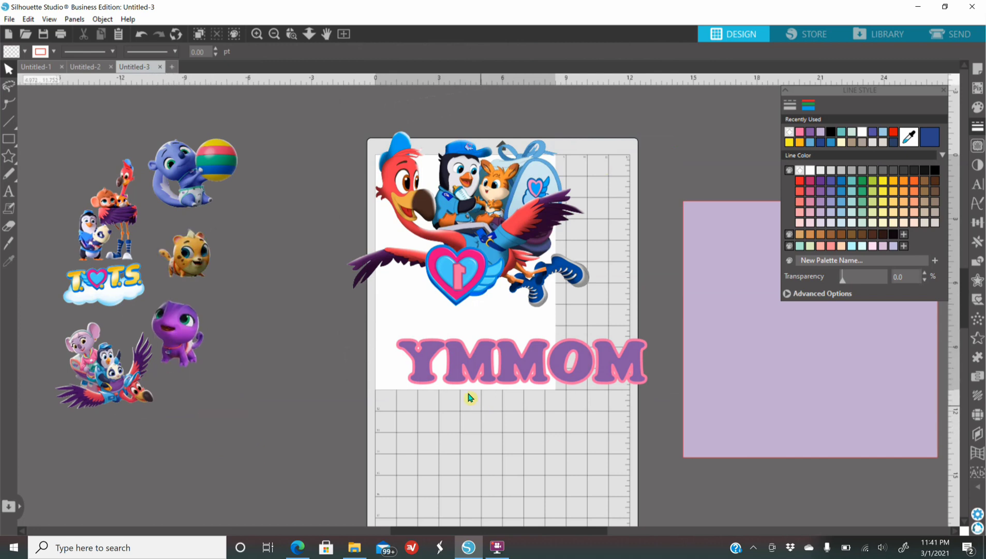
Move the mirrored purple lettering and pink offset off the page as separate pieces, shifting the small flying group and purple animal up
click(562, 387)
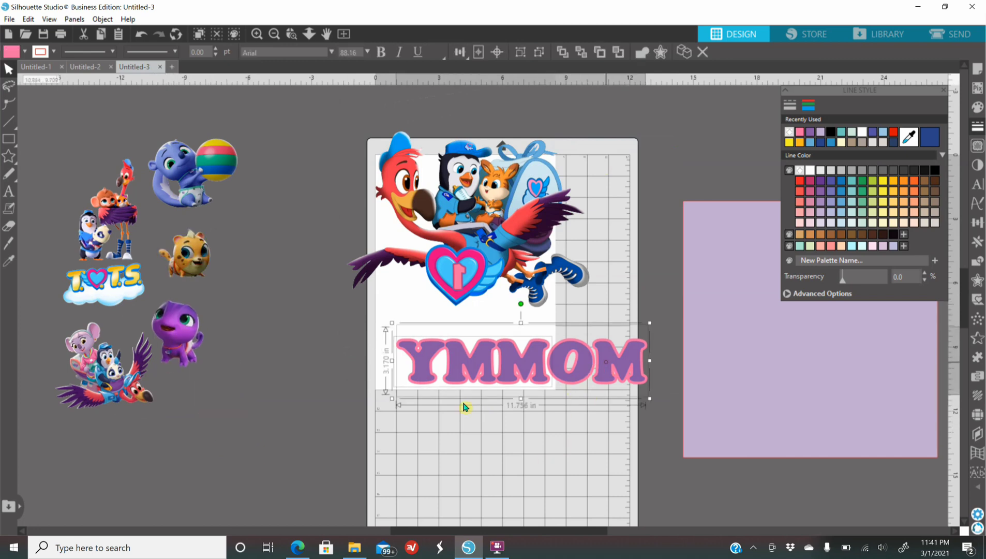
drag(464, 401, 154, 471)
click(141, 34)
drag(645, 360, 358, 435)
drag(120, 361, 270, 216)
drag(171, 315, 289, 365)
drag(286, 432, 320, 314)
Group the pink offset lettering and place it directly below the purple lettering, beside the page
drag(77, 405, 388, 464)
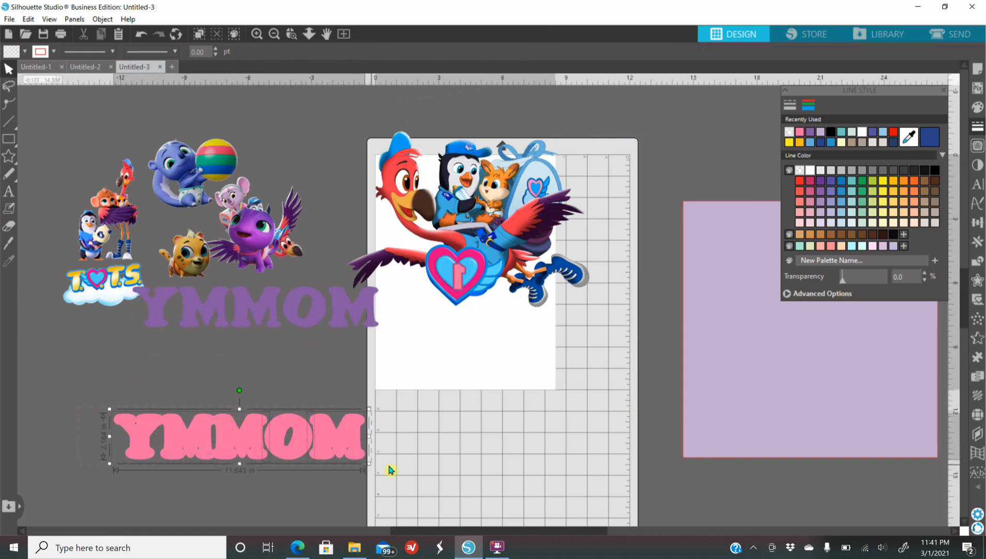
right_click(299, 443)
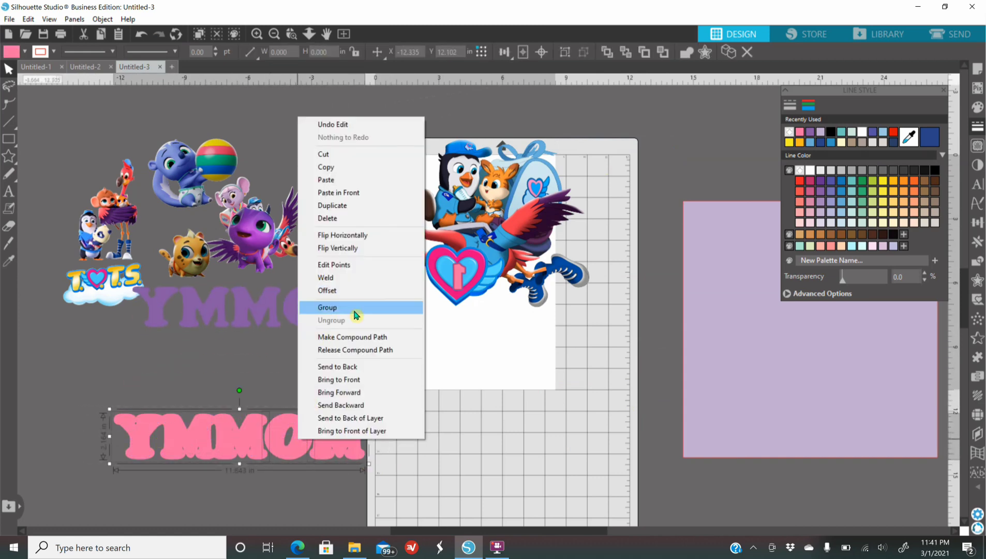
click(325, 307)
drag(296, 392, 295, 389)
drag(298, 320, 288, 339)
click(424, 324)
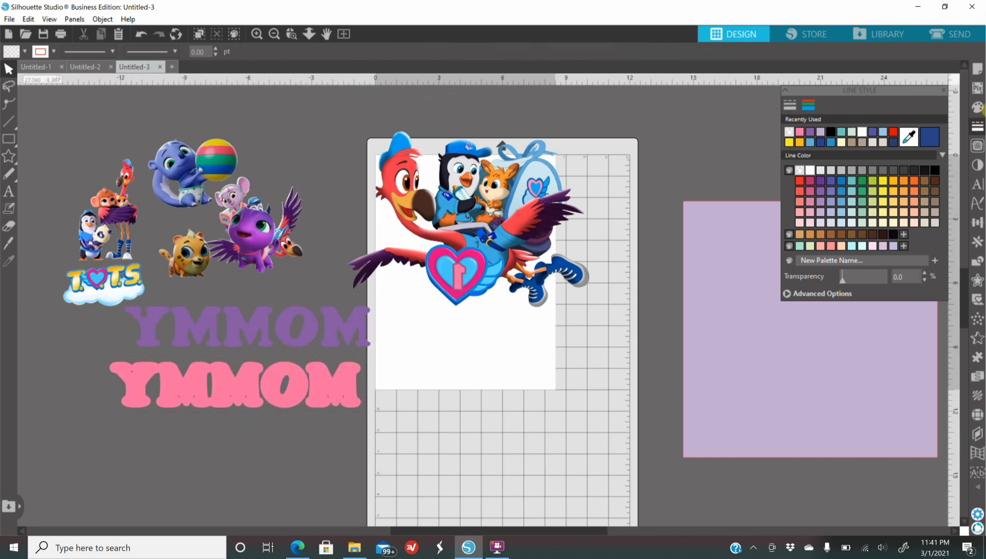
Set the machine to None and the page size to 11 in wide by 17 in high
click(975, 71)
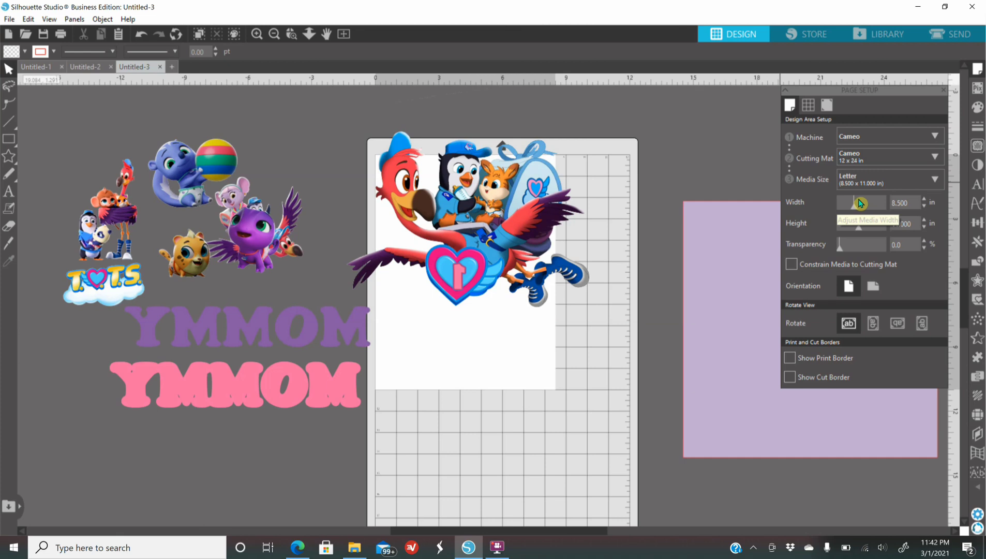
click(867, 142)
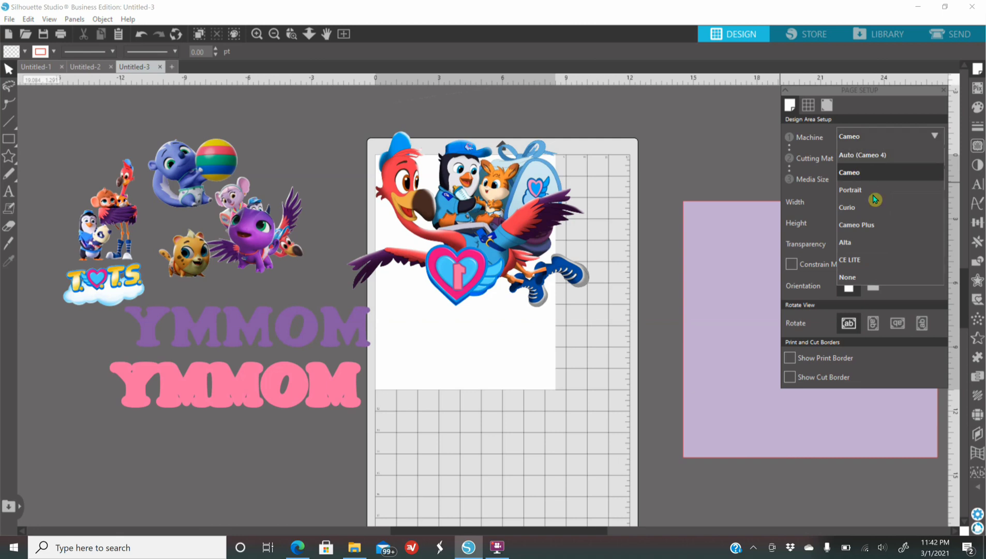
click(848, 277)
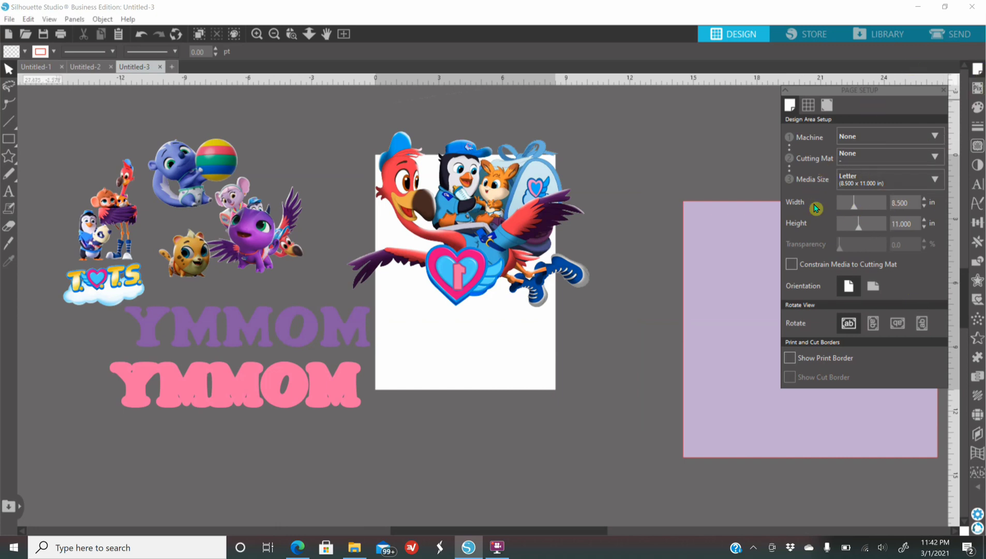
double_click(902, 201)
text(11)
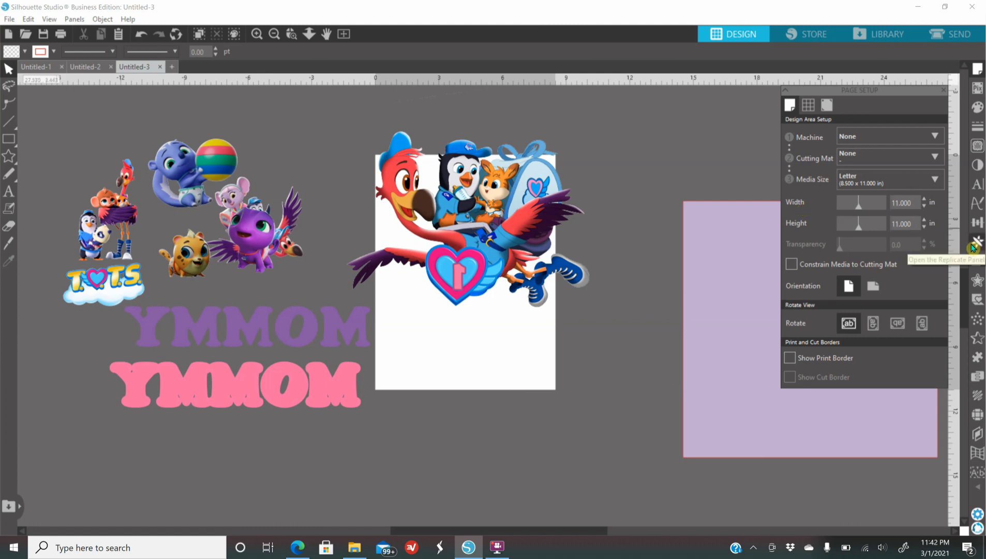
double_click(913, 223)
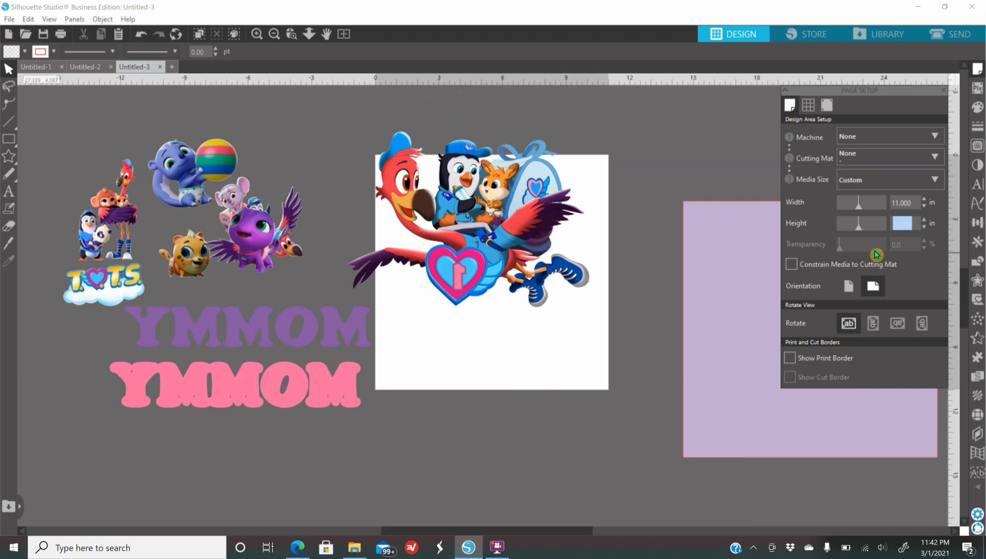
text(17)
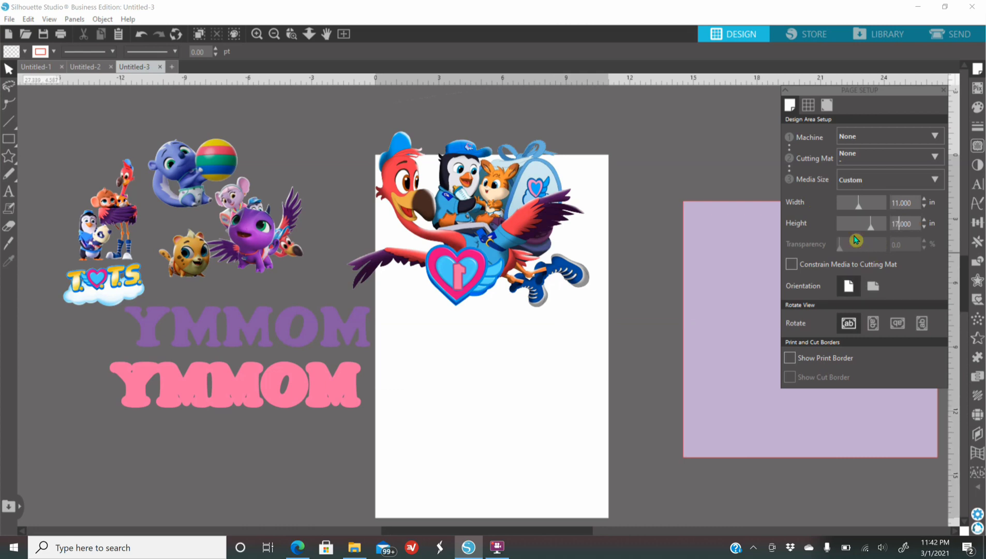
Move the flamingo artwork down on the page, shift both letterings farther off it, and rotate the artwork about 90 degrees clockwise
drag(522, 214, 537, 285)
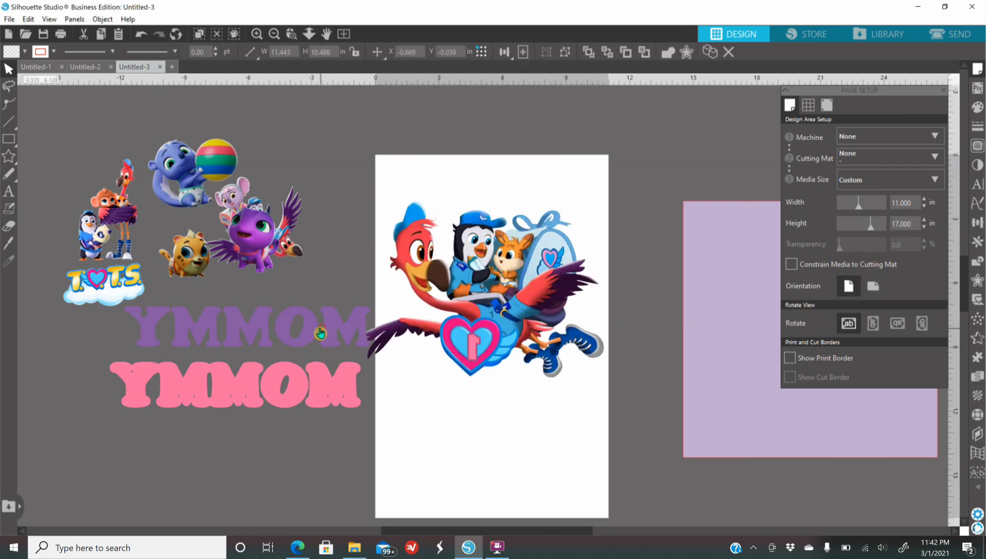
drag(319, 331, 298, 332)
drag(322, 381, 310, 377)
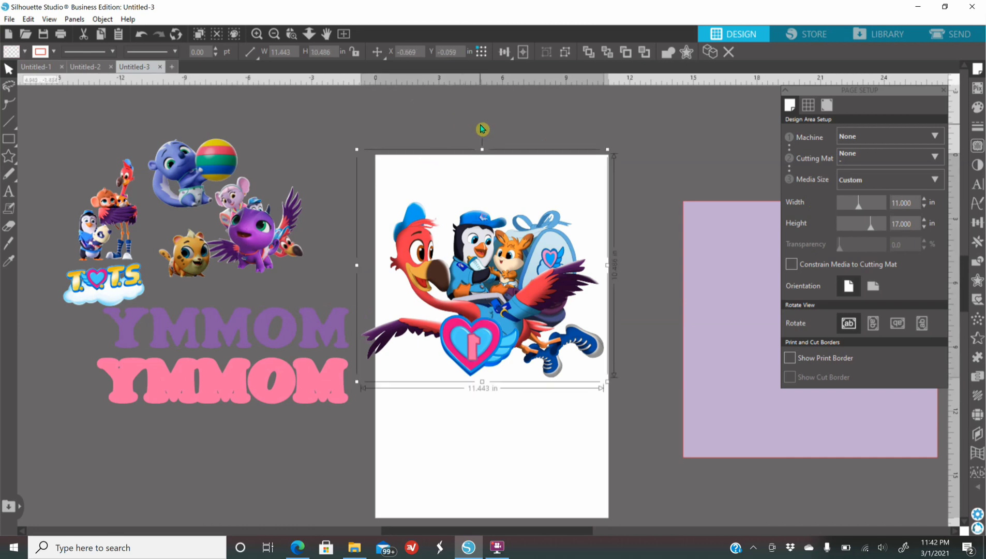
drag(481, 131, 645, 296)
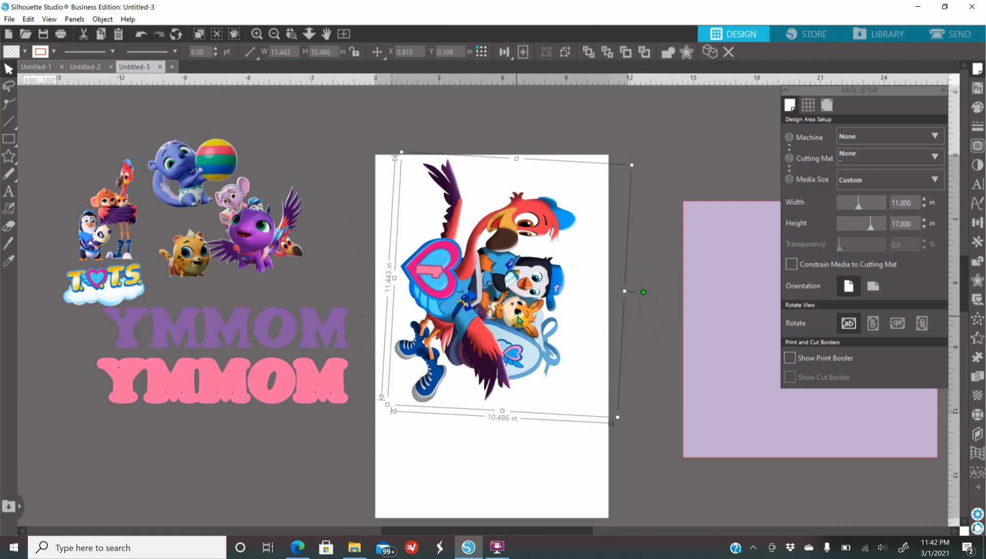
drag(517, 317, 520, 321)
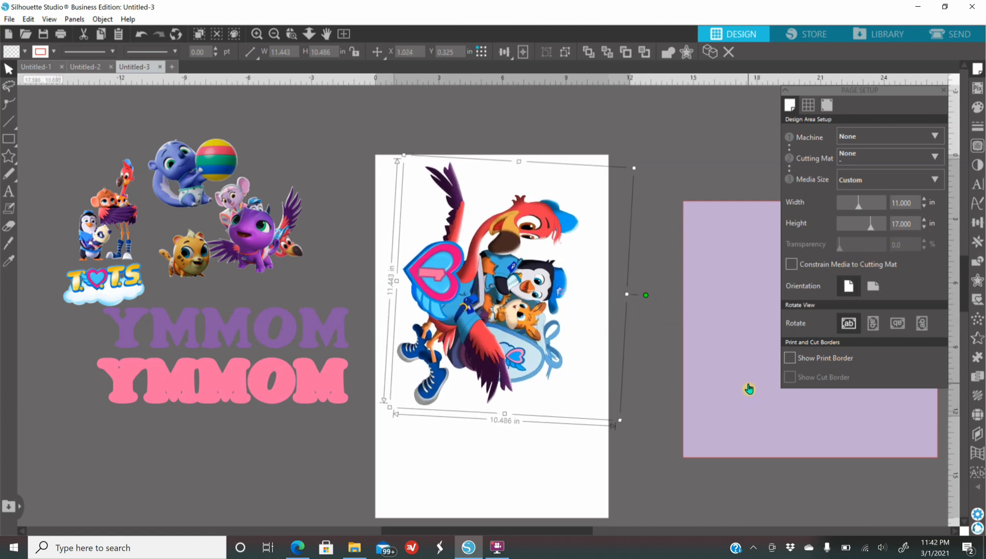
Rotate the flamingo artwork back to nearly upright and move it off the page above the lavender square
drag(525, 331, 638, 266)
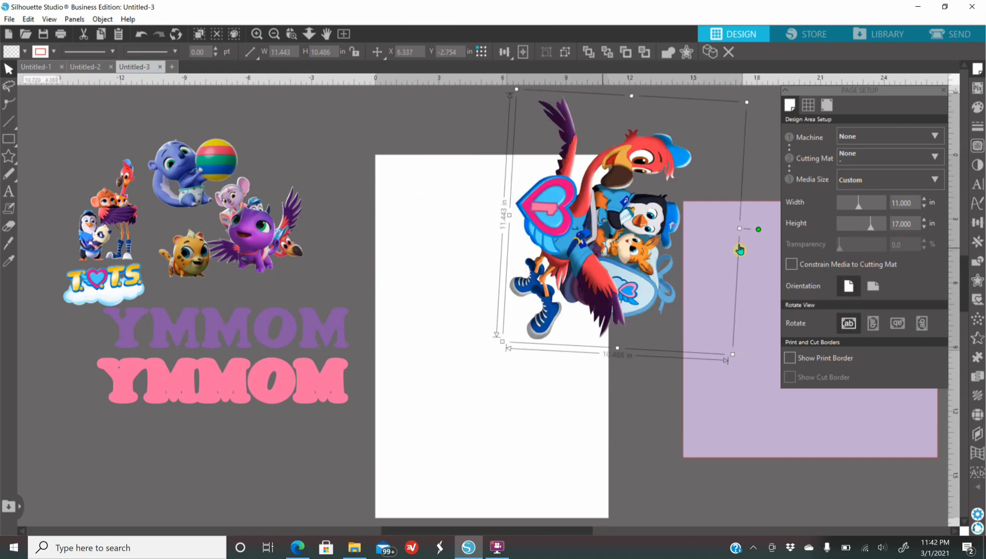
drag(757, 228, 561, 102)
drag(607, 170, 631, 166)
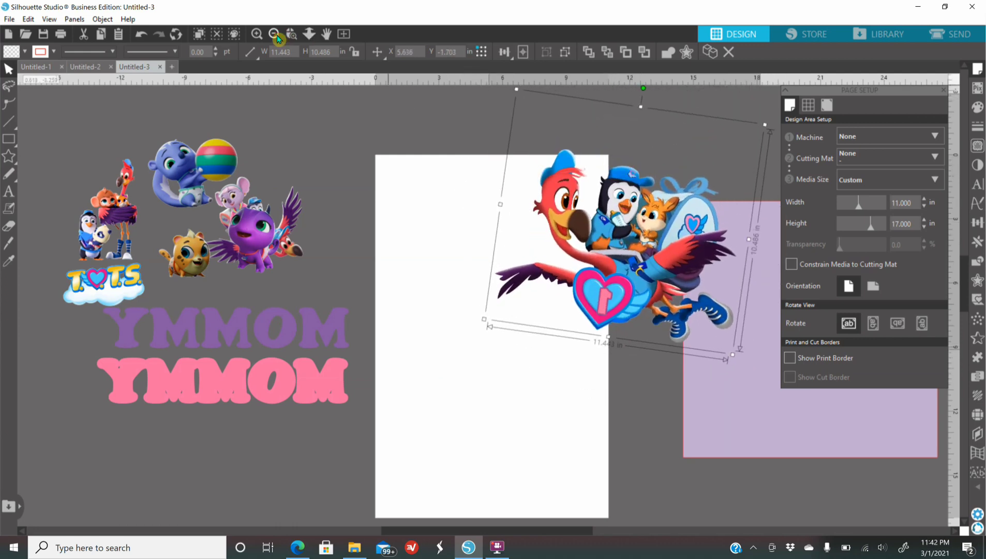
click(277, 39)
drag(603, 277, 684, 207)
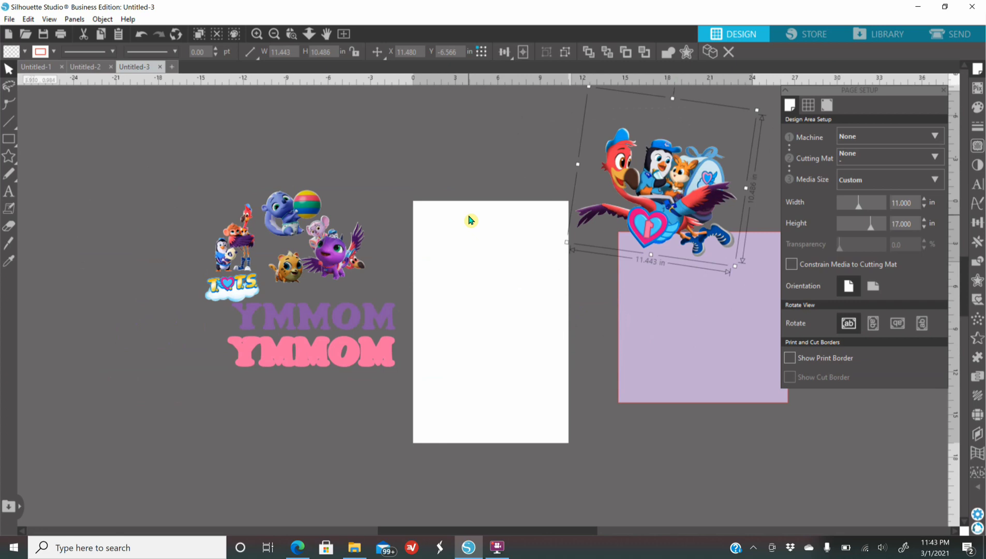
Place the purple animal, cheetah, blue animal with the ball and standing flamingo group on the page
drag(324, 259, 472, 269)
drag(283, 284, 484, 345)
drag(316, 211, 558, 290)
drag(472, 269, 469, 260)
drag(233, 243, 441, 319)
drag(469, 257, 462, 249)
mouse_move(454, 322)
mouse_down()
mouse_move(455, 308)
mouse_move(458, 321)
mouse_up()
click(455, 308)
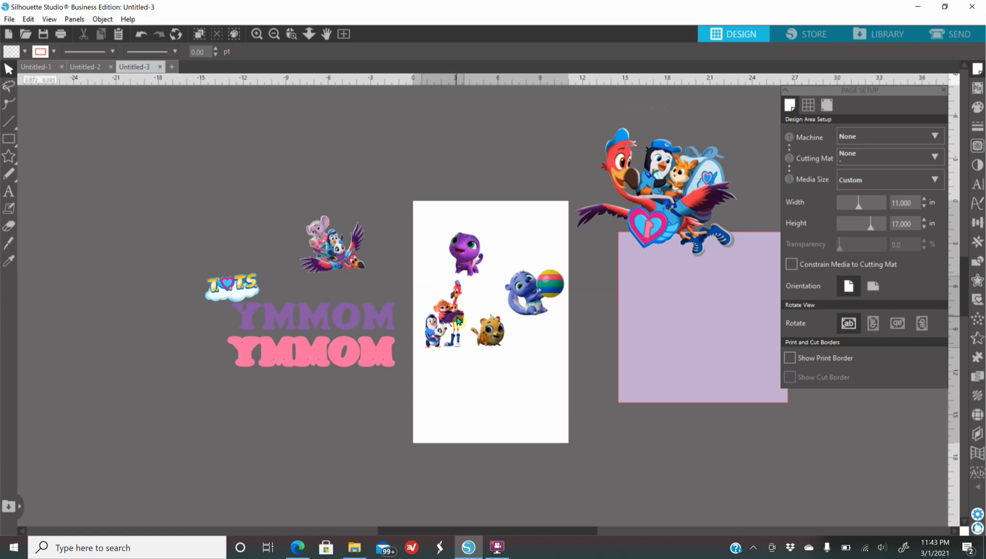
click(473, 274)
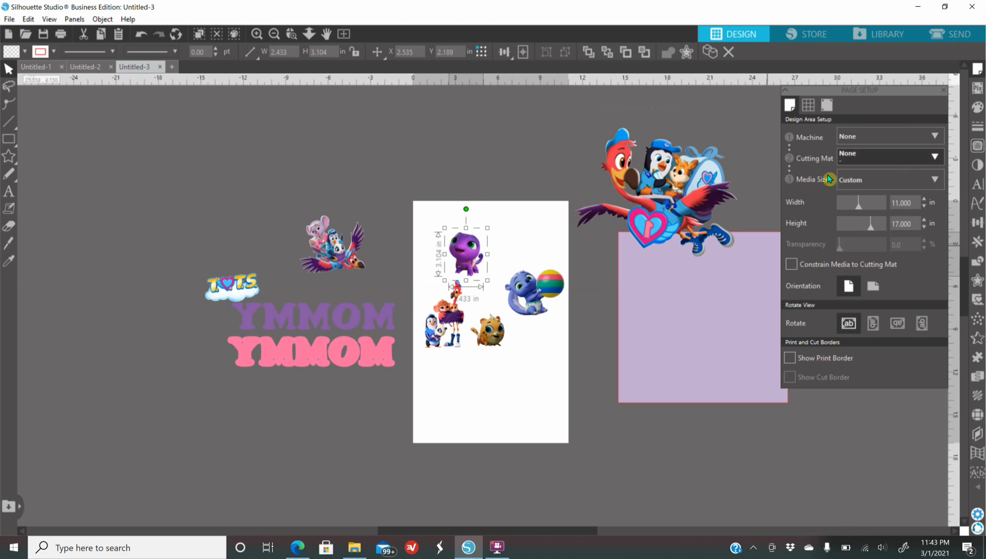
Set the media size to Letter and rearrange the four characters to fit within the smaller page
click(856, 178)
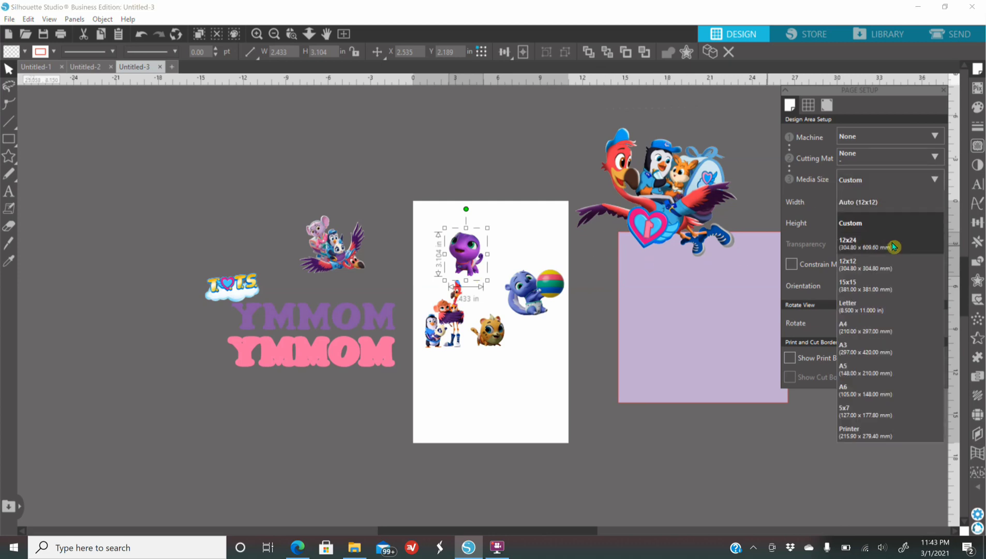
click(869, 315)
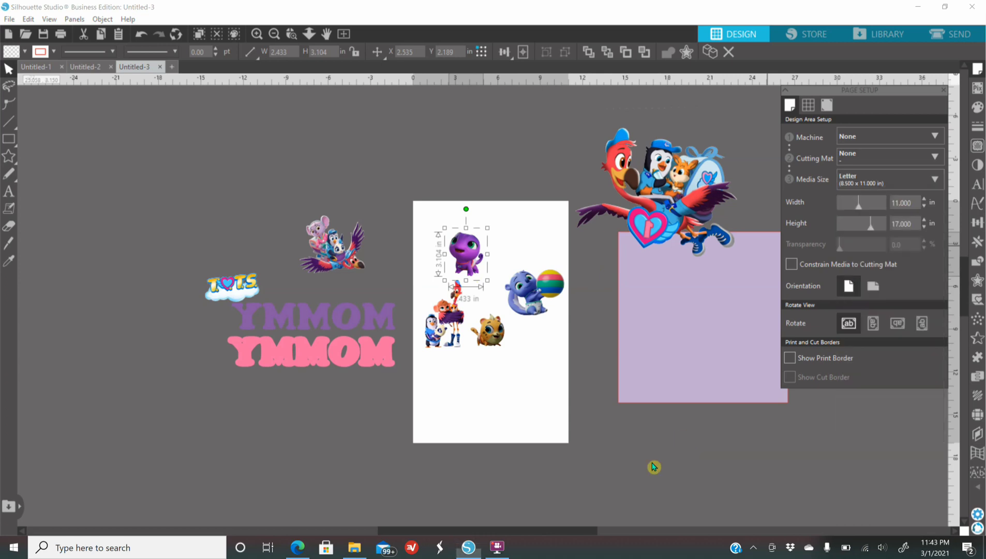
drag(466, 252, 459, 237)
drag(459, 305, 456, 298)
drag(534, 297, 494, 291)
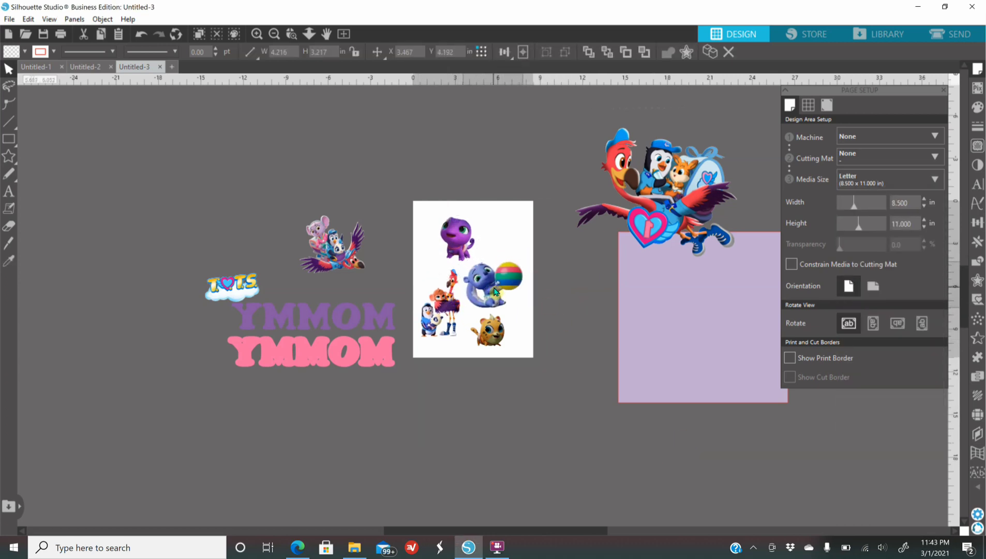
drag(491, 350, 495, 352)
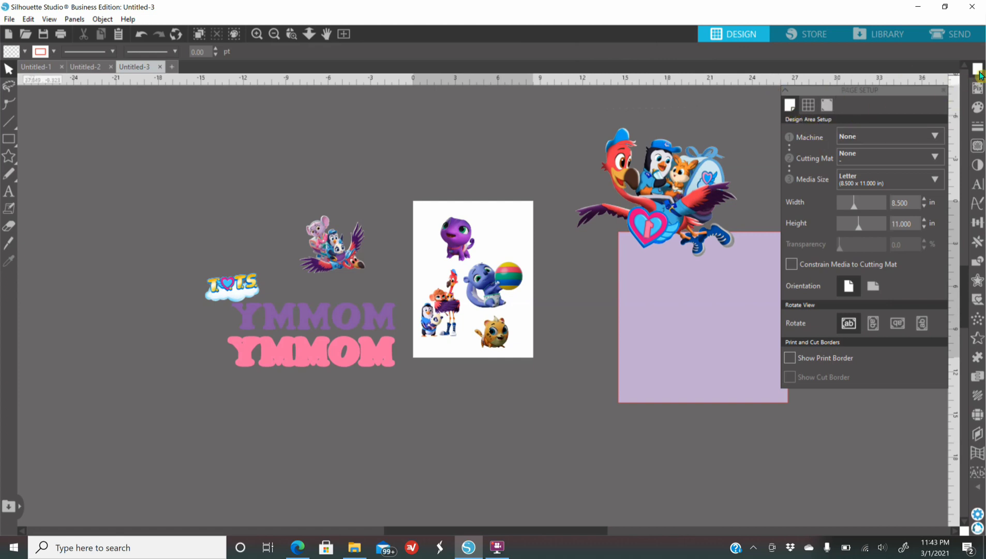
Set the machine to Cameo and the cutting mat to Cameo 12 x 12 in for the Letter page
click(824, 109)
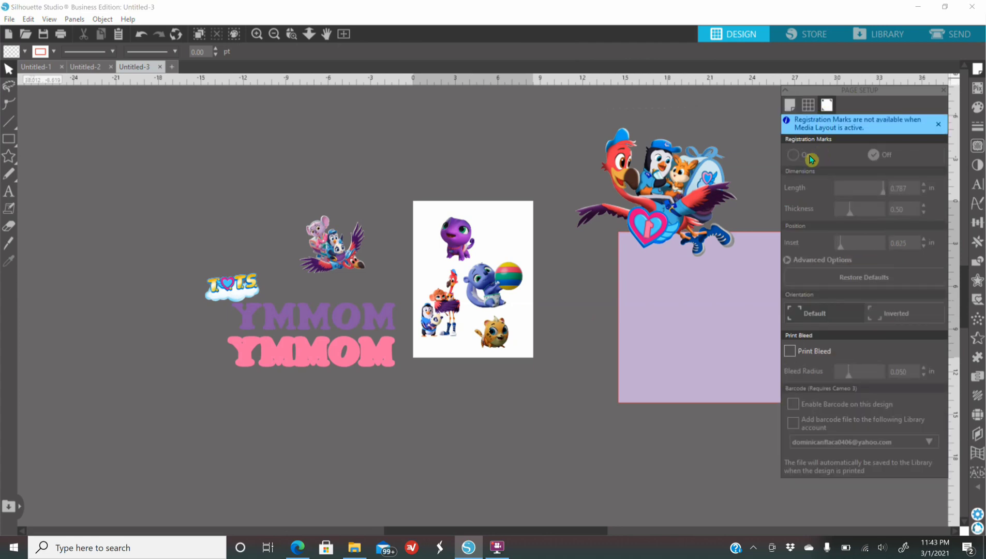
click(790, 105)
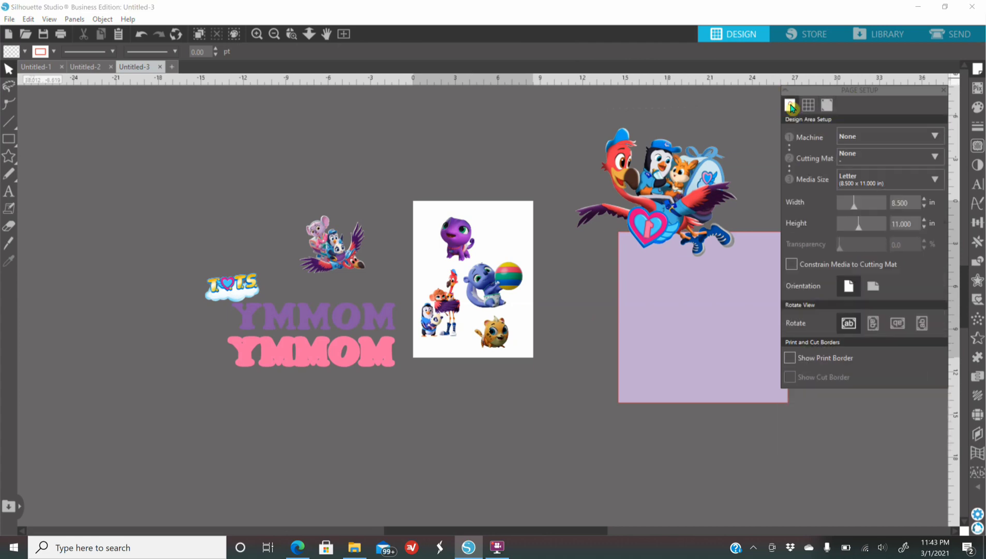
click(853, 139)
click(866, 168)
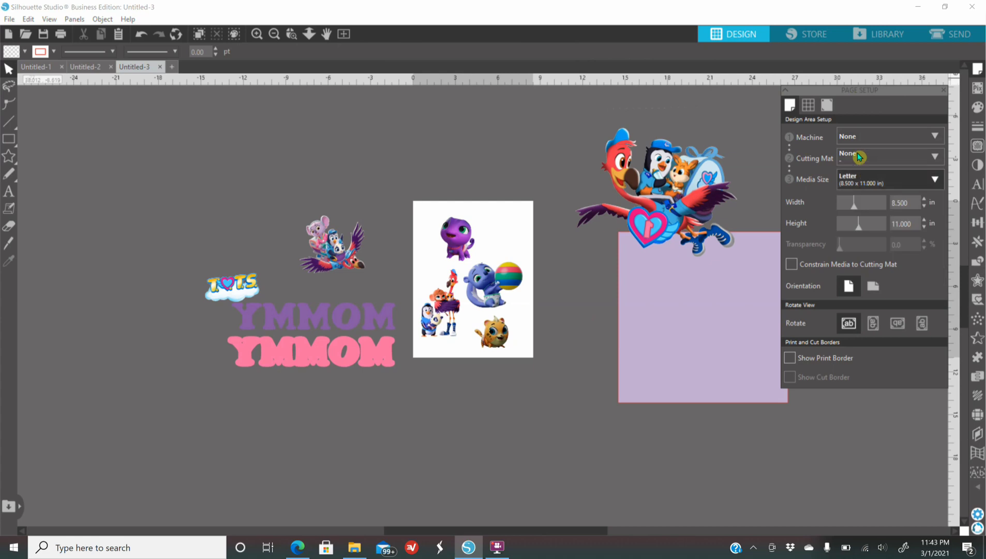
click(855, 140)
click(858, 164)
click(853, 139)
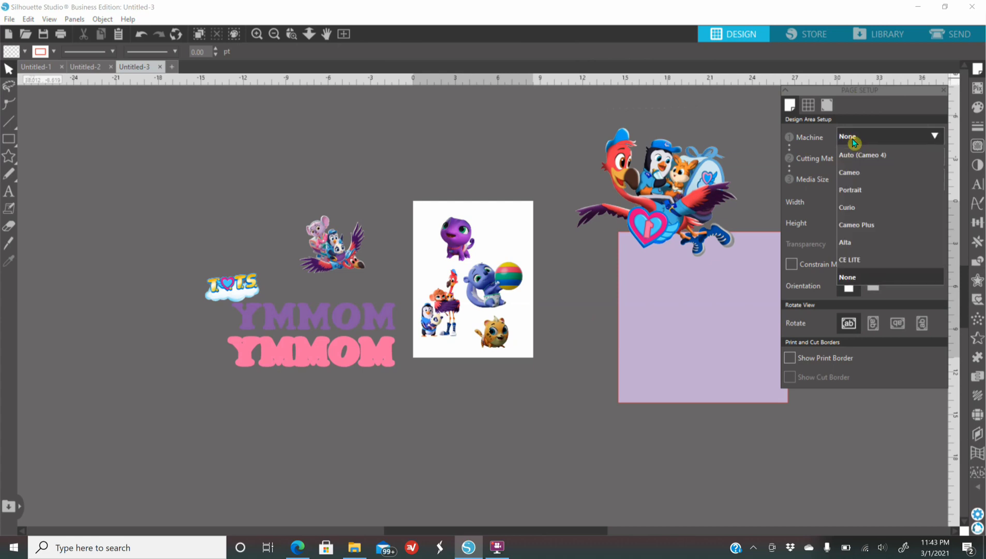
click(849, 174)
click(864, 157)
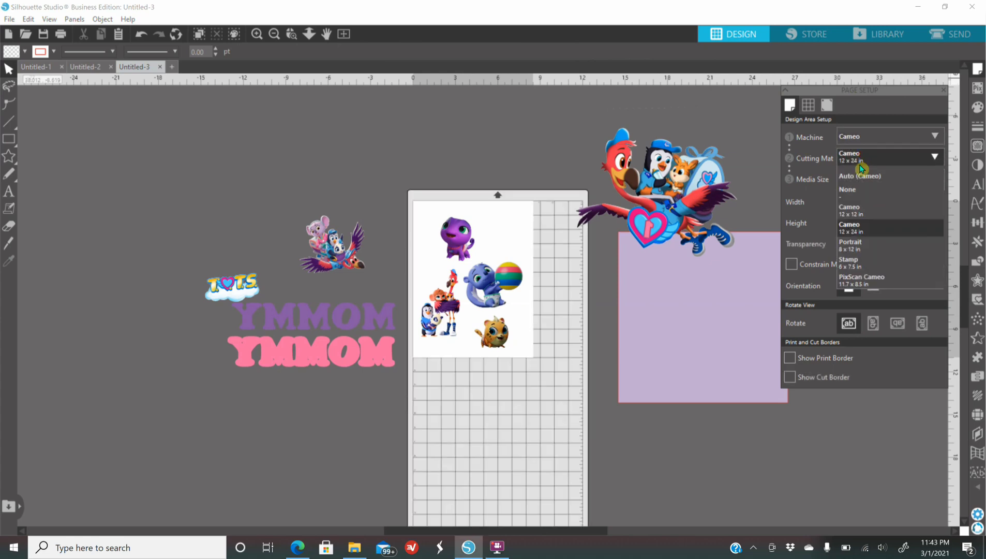
click(861, 212)
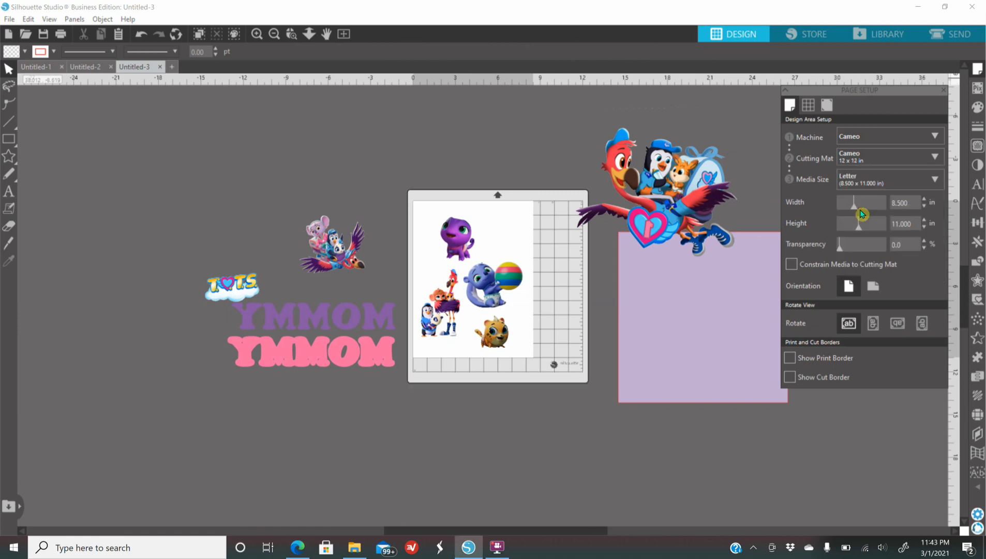
Turn on the registration marks and show both the print border and the cut border
click(830, 106)
click(795, 135)
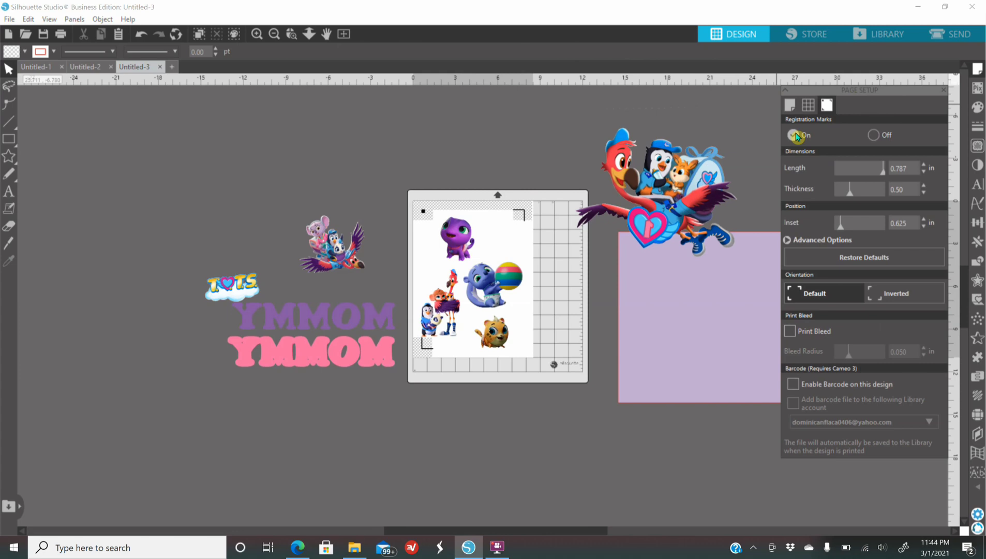
click(790, 106)
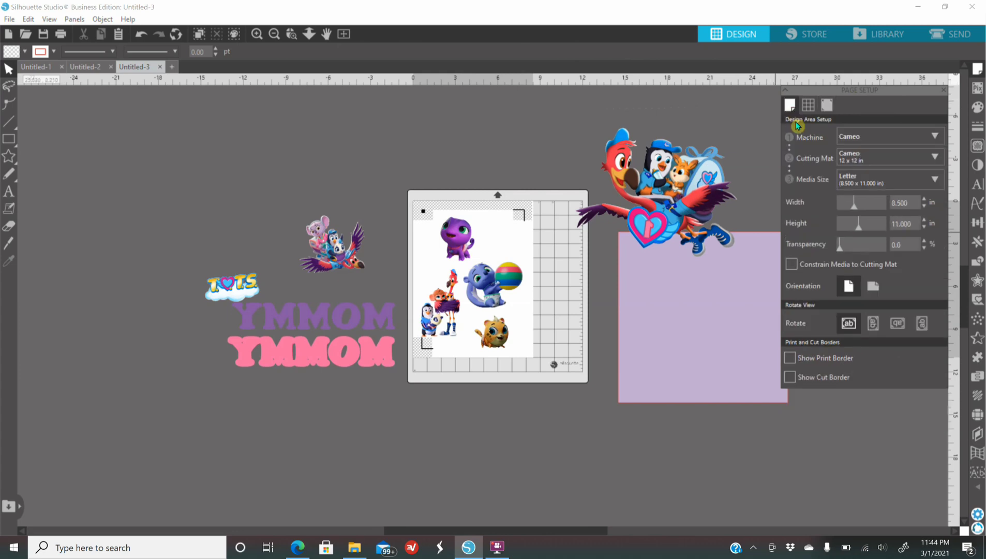
click(790, 358)
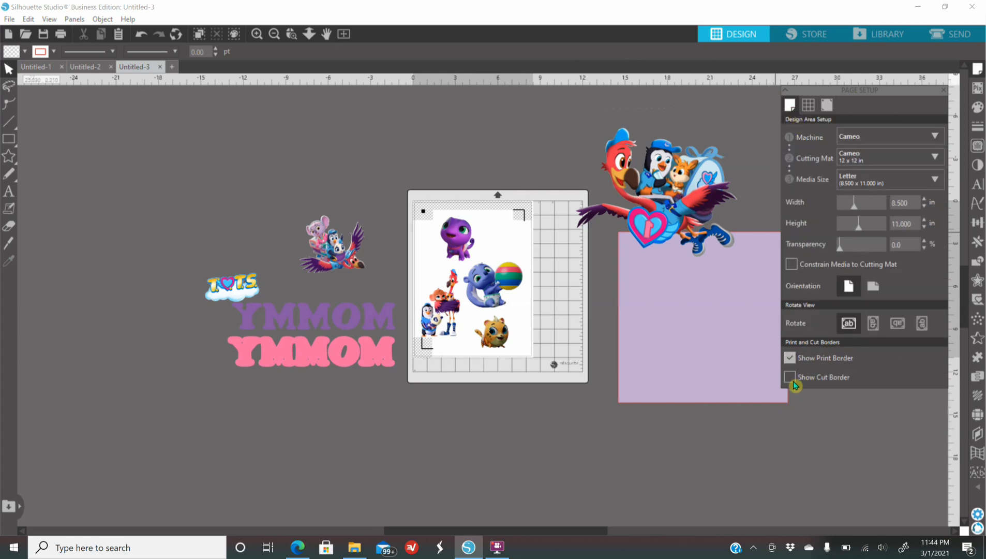
click(790, 380)
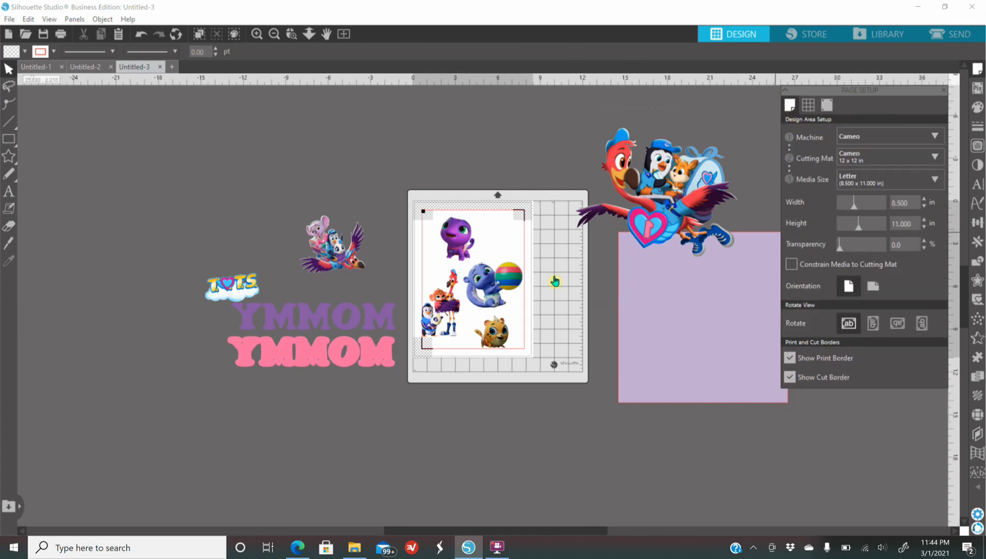
Nudge the four characters on the page so each sits fully inside the cut border and clear of the registration marks
click(255, 34)
click(255, 35)
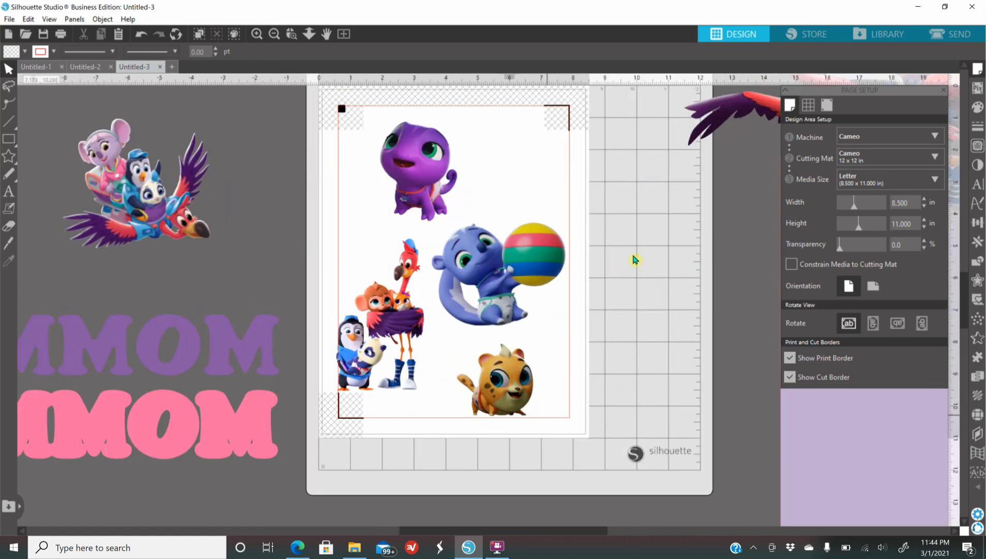
drag(439, 194, 436, 189)
drag(478, 279, 475, 257)
drag(403, 323, 414, 317)
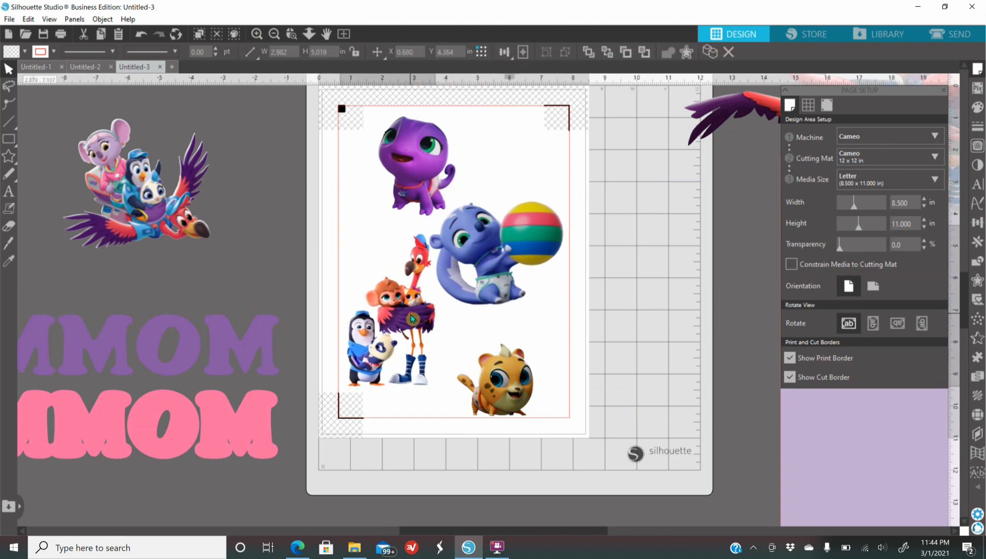
drag(504, 397, 506, 376)
click(807, 443)
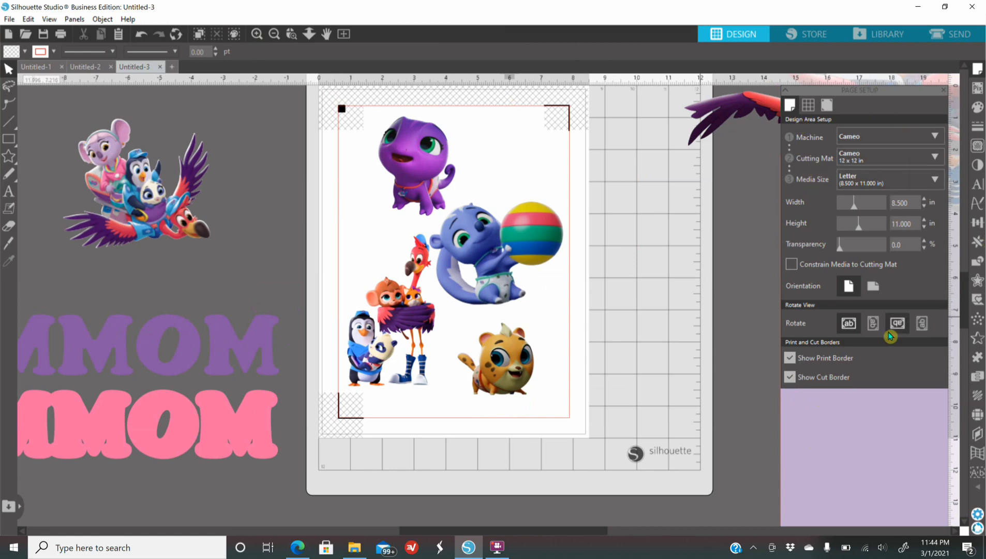
Preview the print job, try Tabloid (11 x 17 in) as the printer's document size, and close the dialogs without printing
click(64, 35)
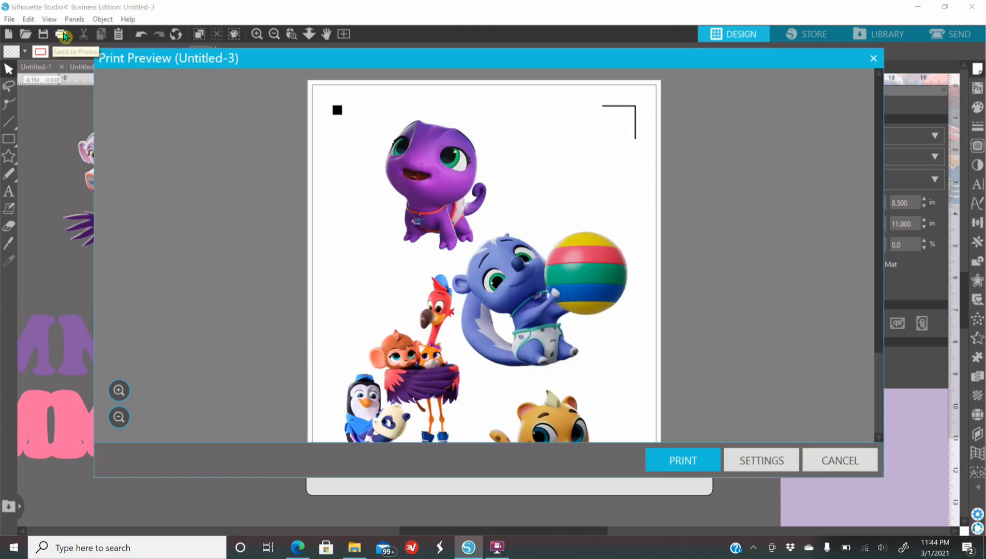
click(679, 466)
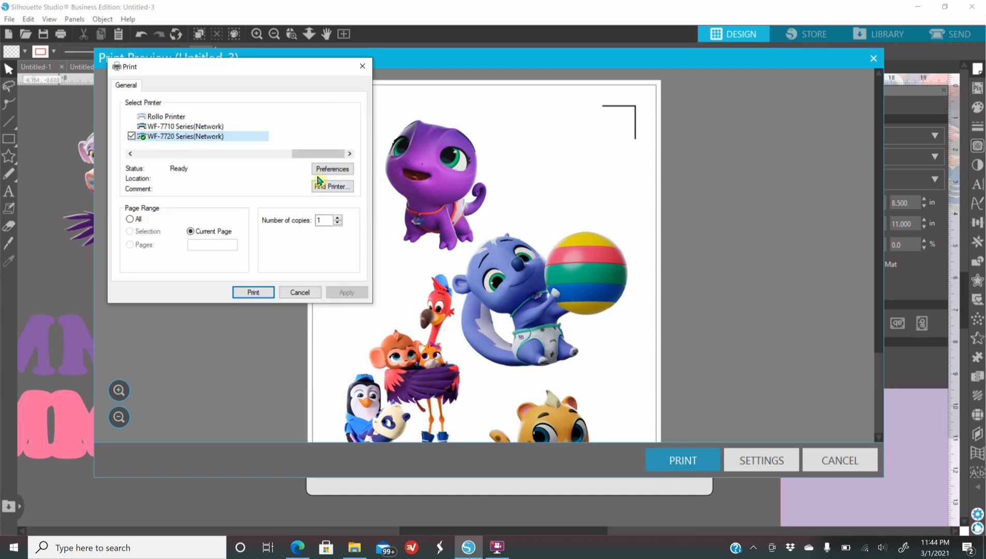
click(332, 169)
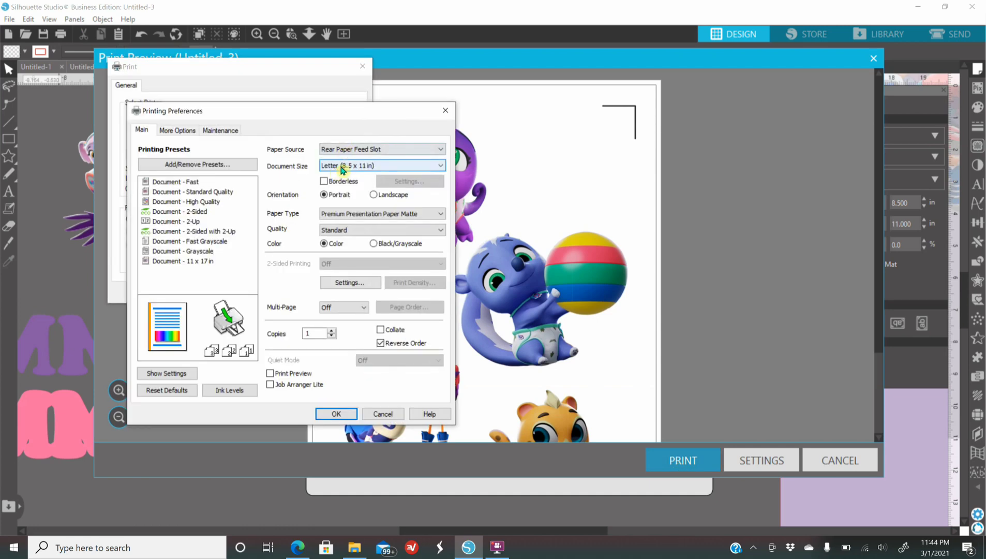
click(336, 166)
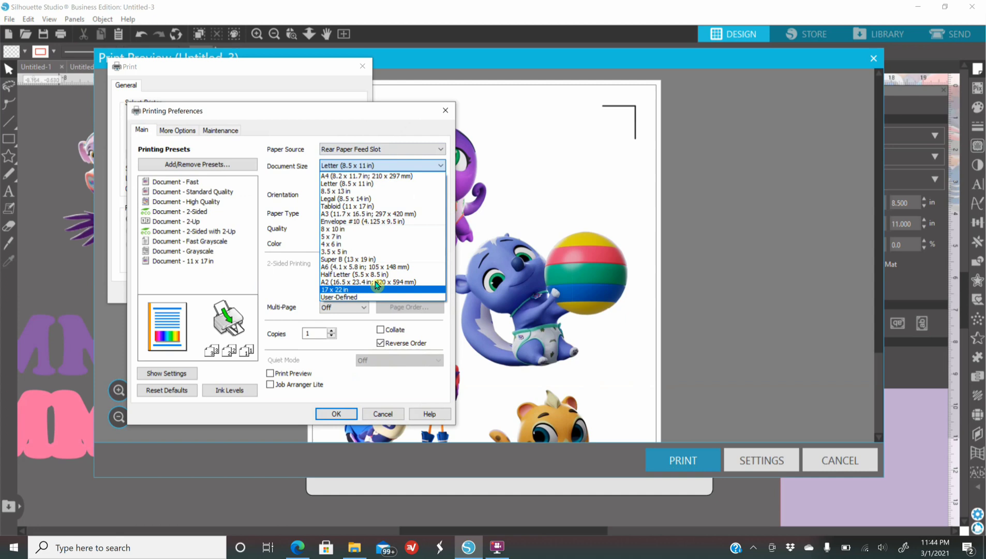
click(363, 206)
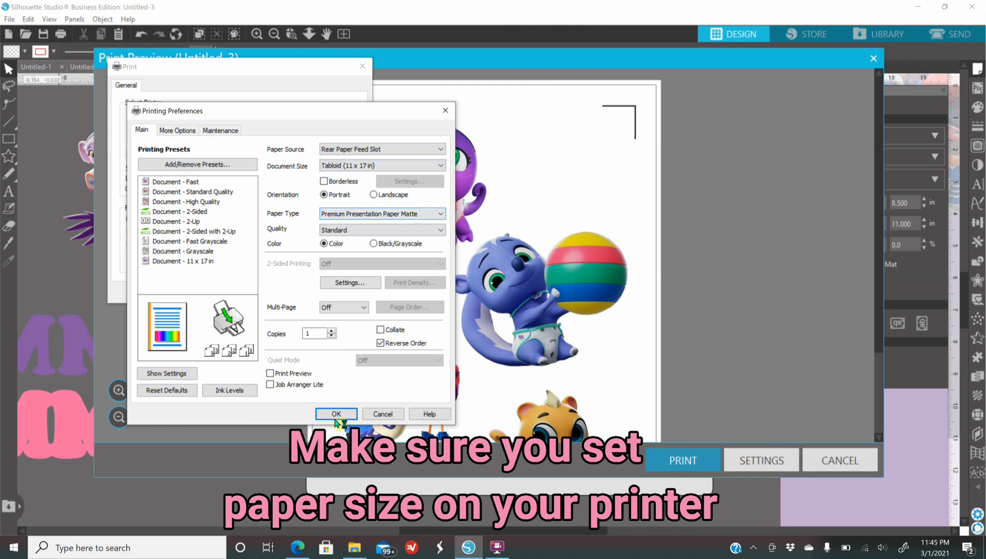
click(444, 111)
click(368, 73)
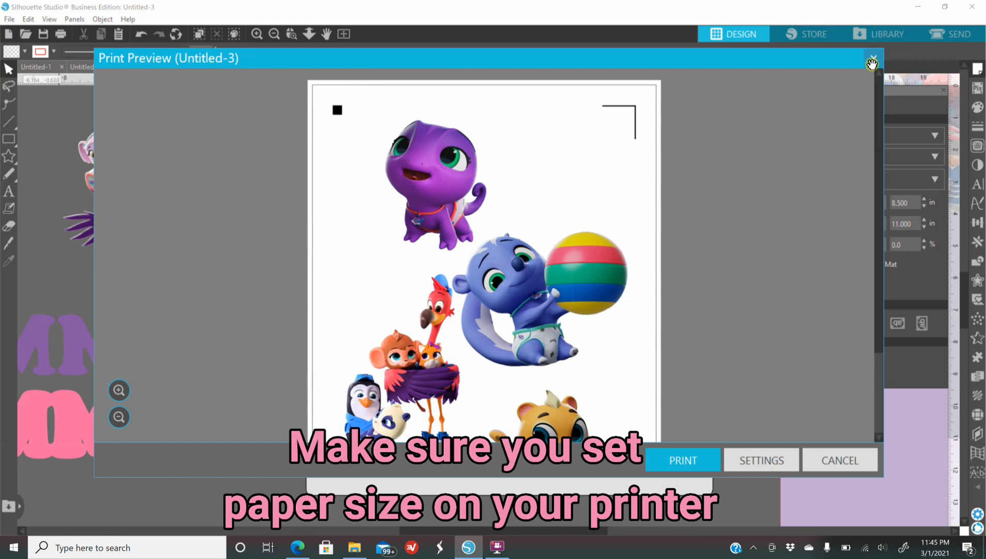
click(873, 58)
Move the four characters together off the page to the far left of the workspace and turn the registration marks off
click(274, 33)
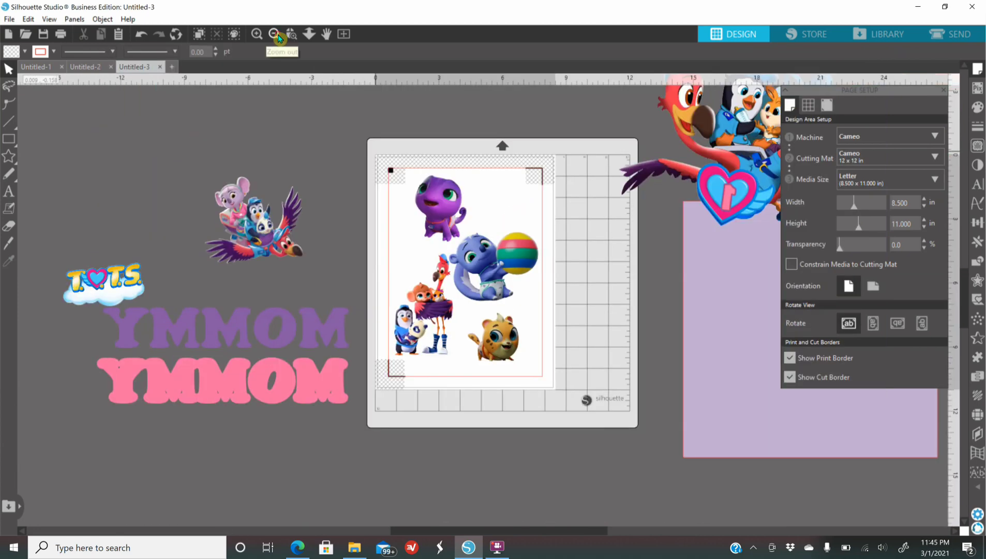
click(274, 34)
drag(501, 270, 158, 214)
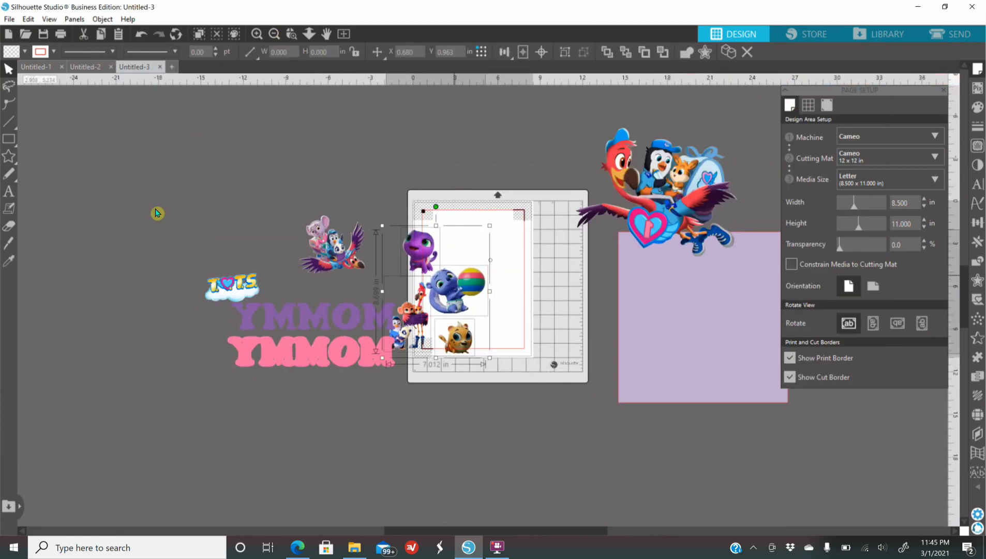
click(828, 106)
click(871, 138)
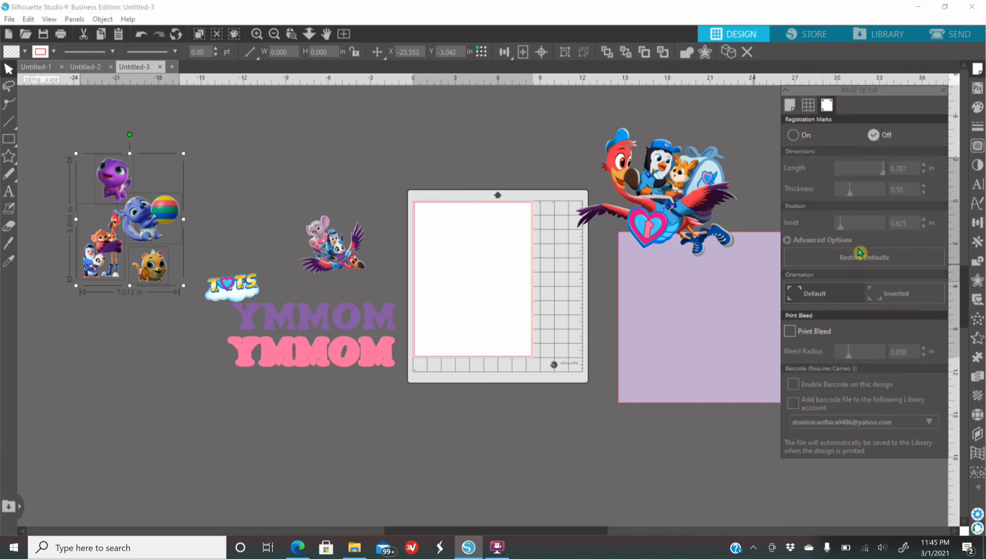
Set the page width and height to 12 in each and hide the print border
click(789, 106)
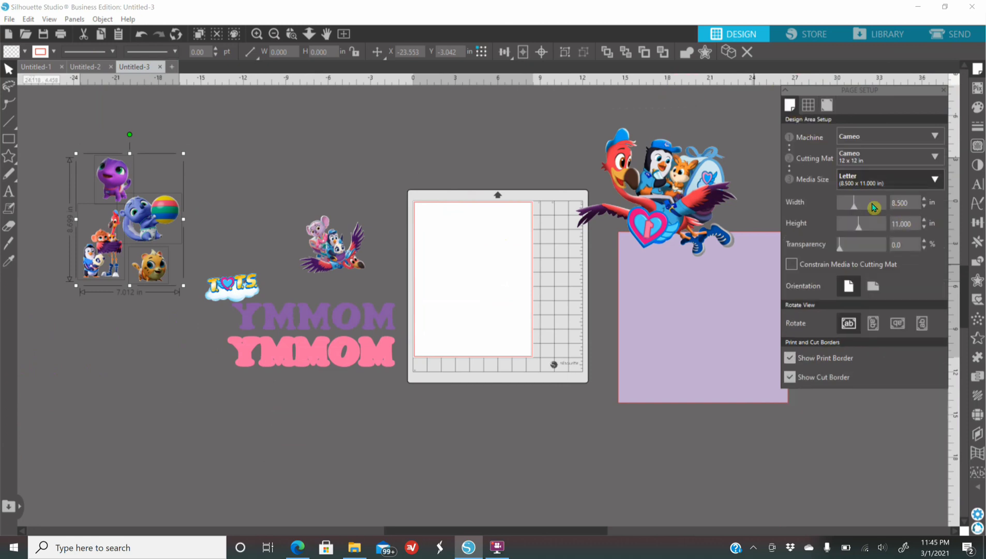
double_click(916, 201)
text(12.5)
key(Return)
double_click(914, 202)
key(Return)
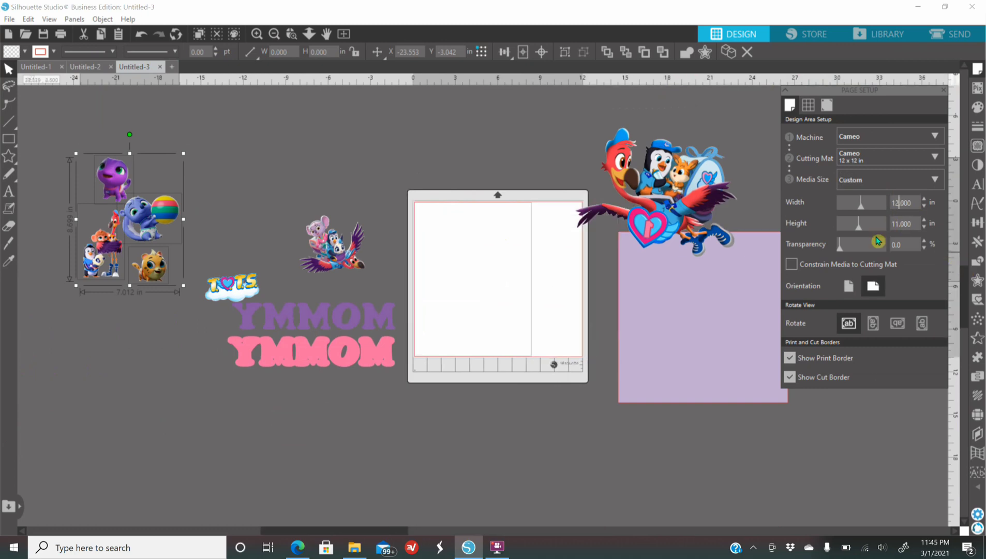
double_click(914, 223)
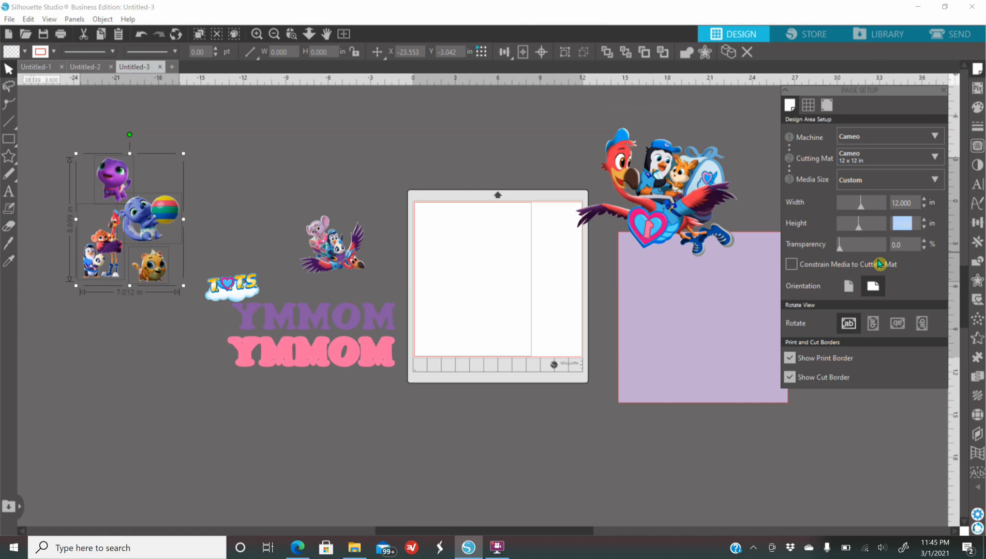
text(12)
key(Return)
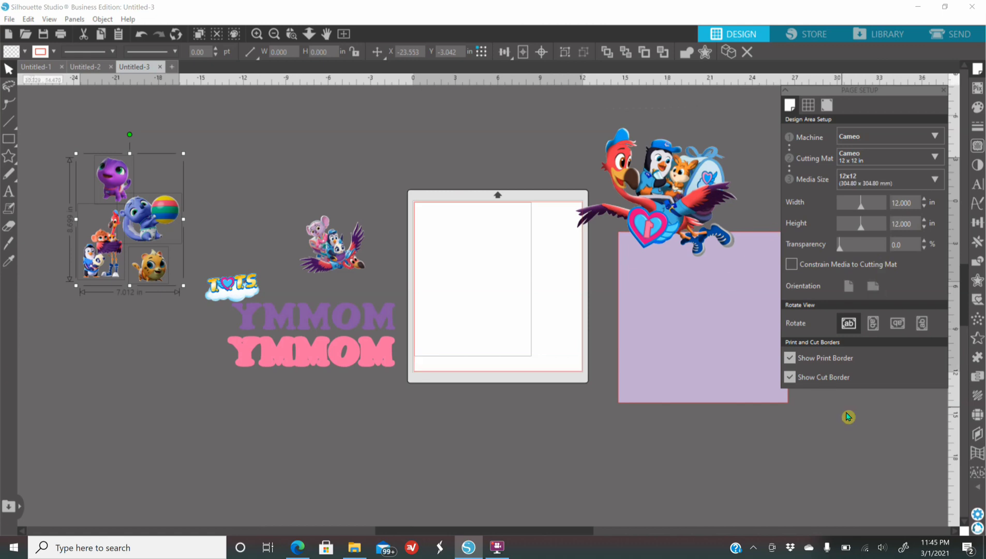
click(789, 357)
Place the pink lettering across the upper part of the page and move the large flamingo artwork below the purple lettering
drag(329, 354, 504, 230)
drag(671, 177, 329, 399)
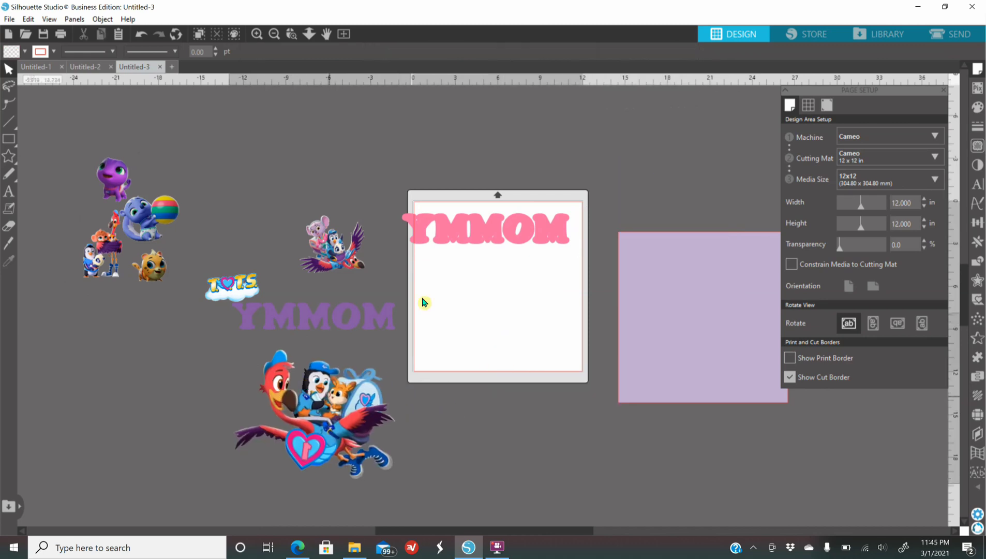
drag(486, 227, 497, 227)
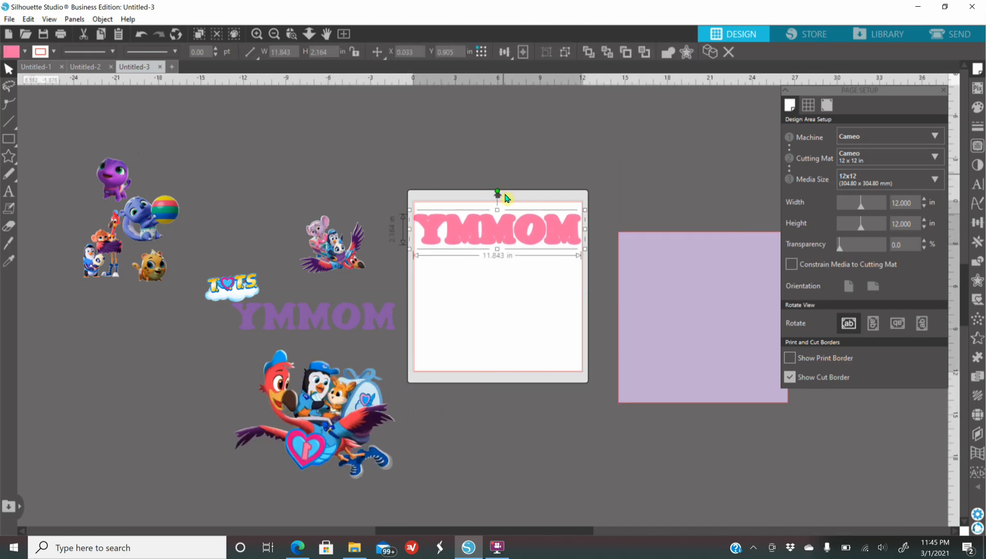
Set the page height to 15 in and rotate the pink lettering 90 degrees clockwise, placing it along the page's left edge
drag(498, 191, 525, 204)
drag(513, 249, 510, 286)
click(906, 223)
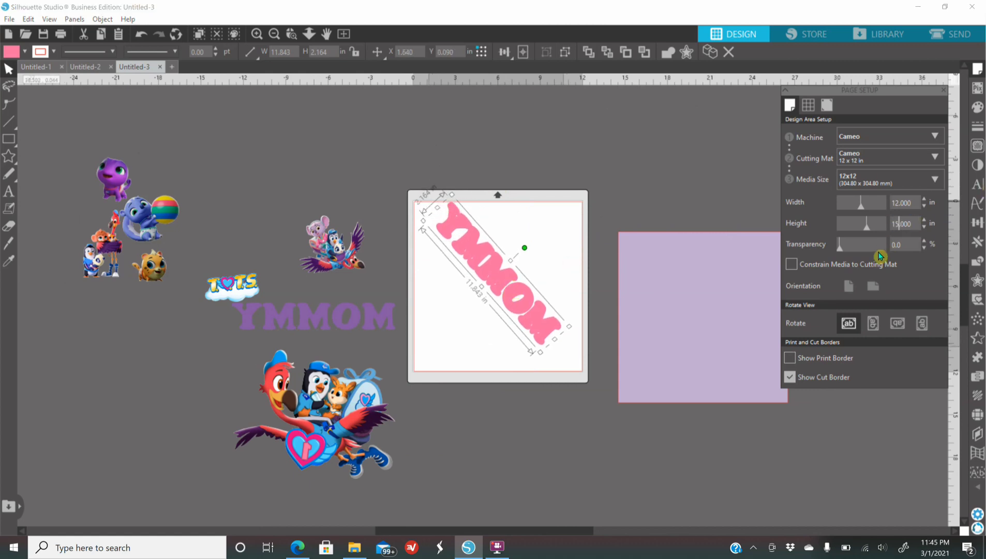
text(15)
key(Return)
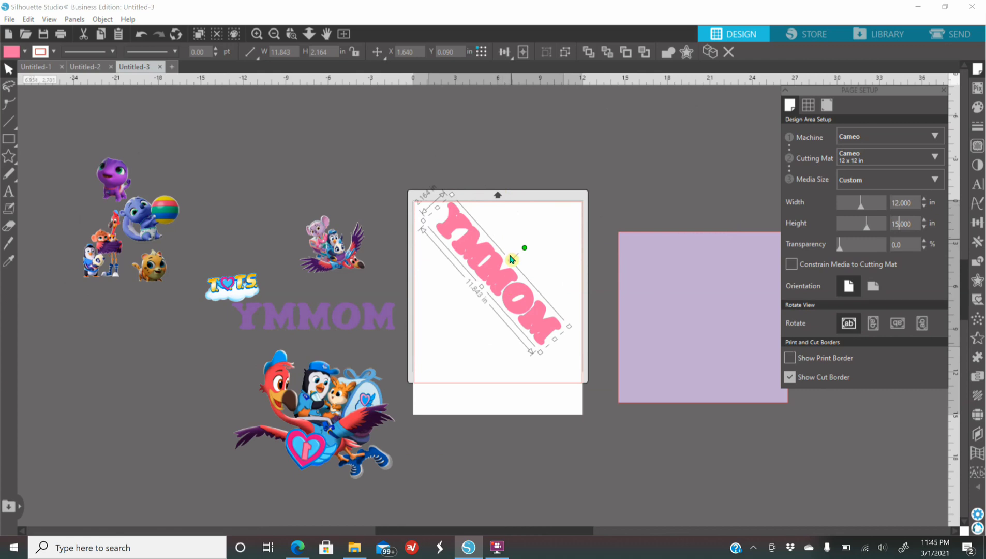
drag(526, 250, 587, 275)
drag(497, 285, 439, 291)
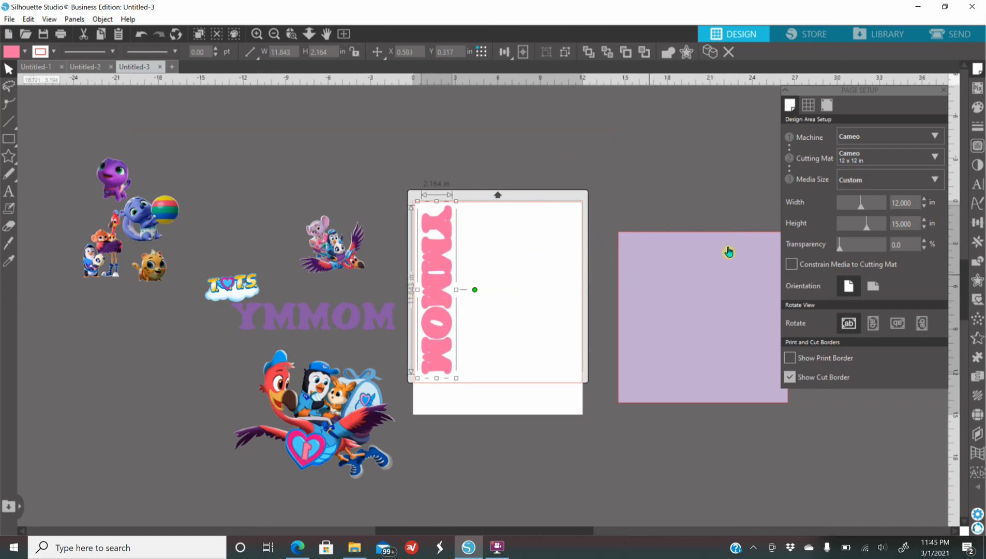
Open the cut settings for the pink lettering, set Tool 1's action to Cut, and browse the material types
click(955, 34)
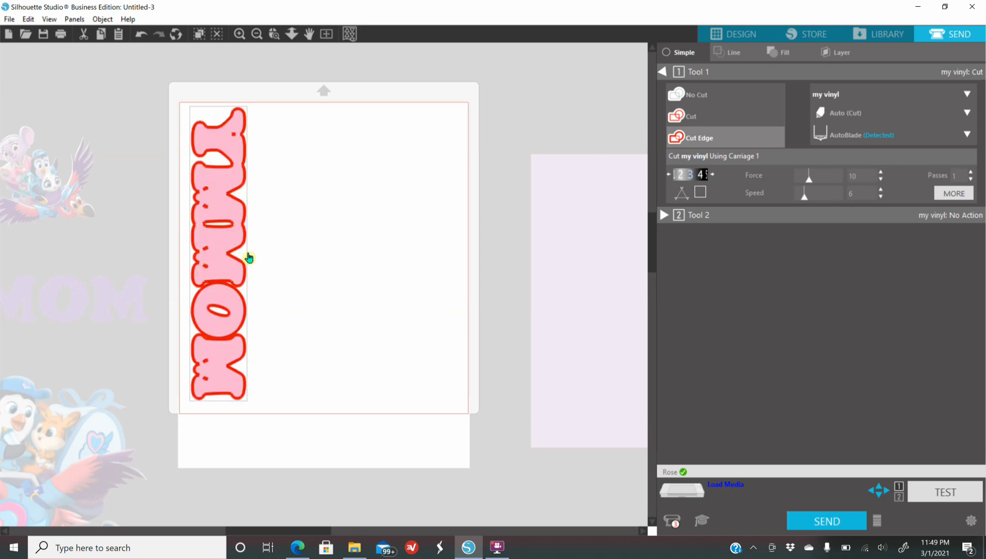
click(689, 124)
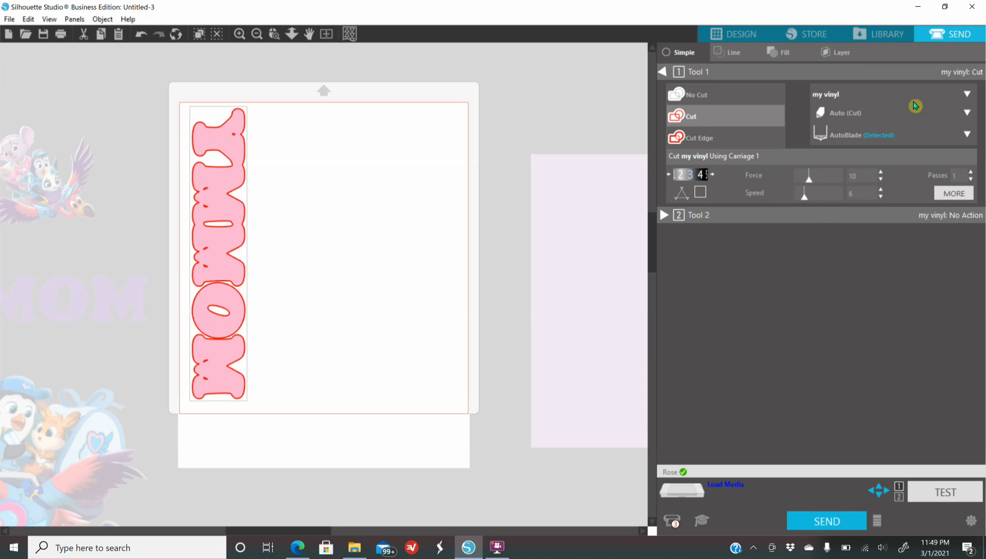
click(834, 95)
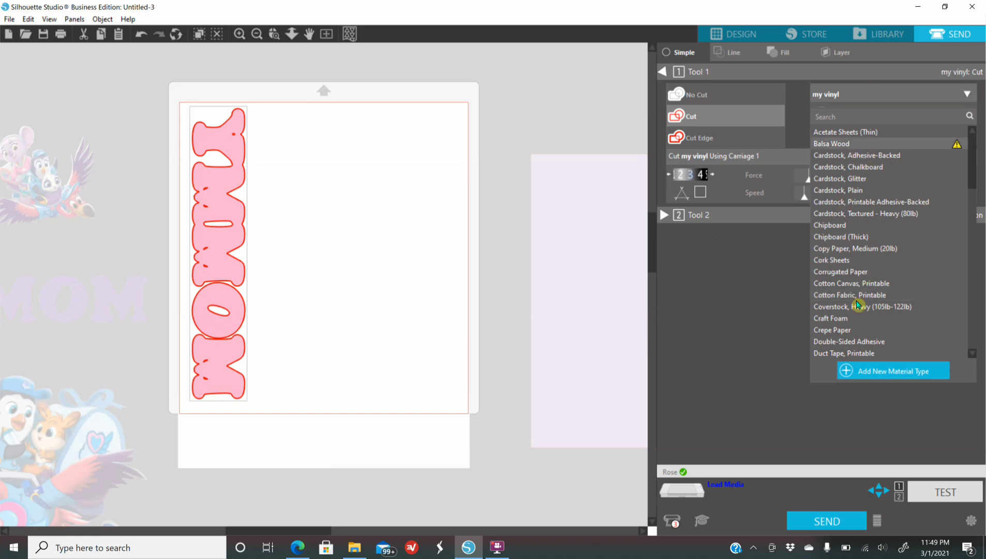
click(703, 318)
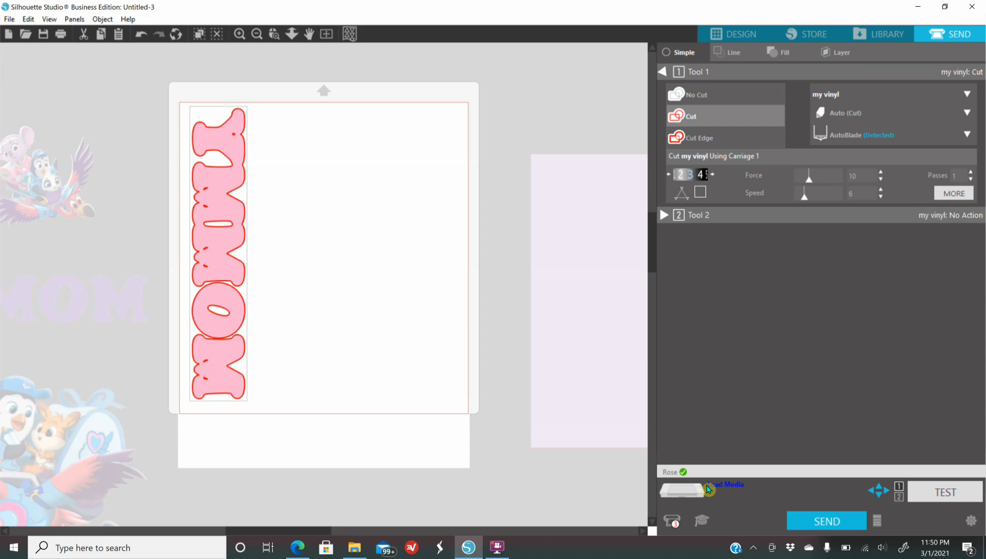
Return to the design view, clear the pink and purple lettering to the far side, and place the small flamingo group on the page
click(732, 33)
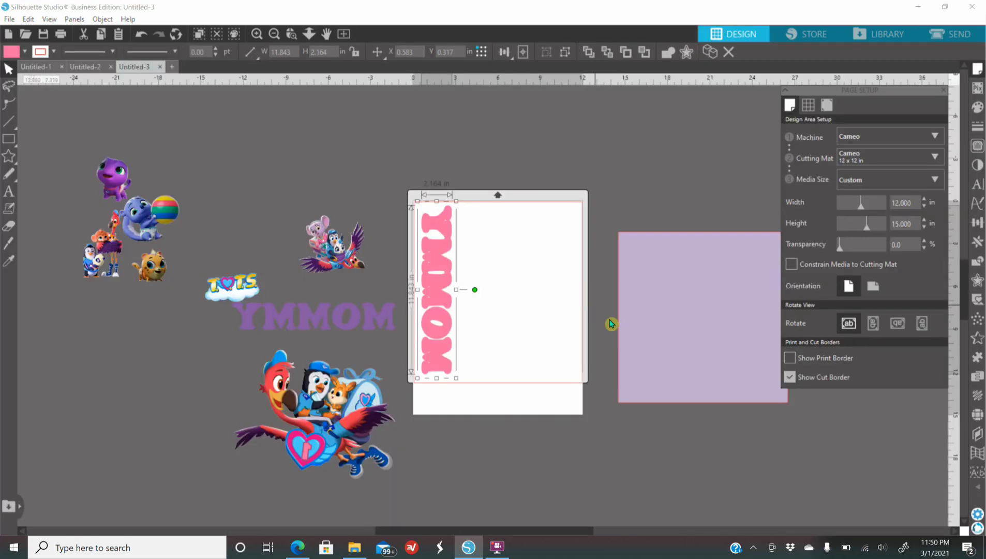
drag(425, 306, 137, 412)
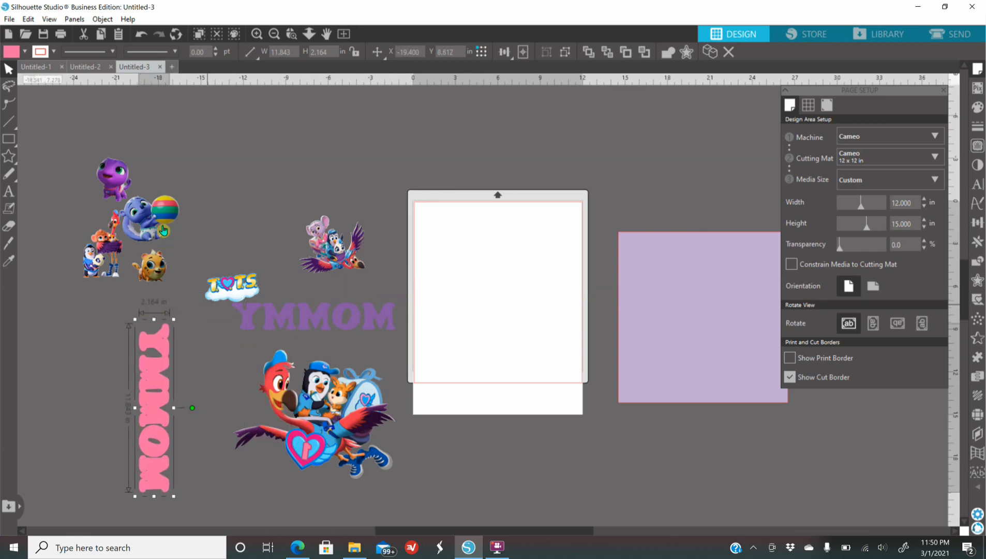
drag(345, 264, 492, 301)
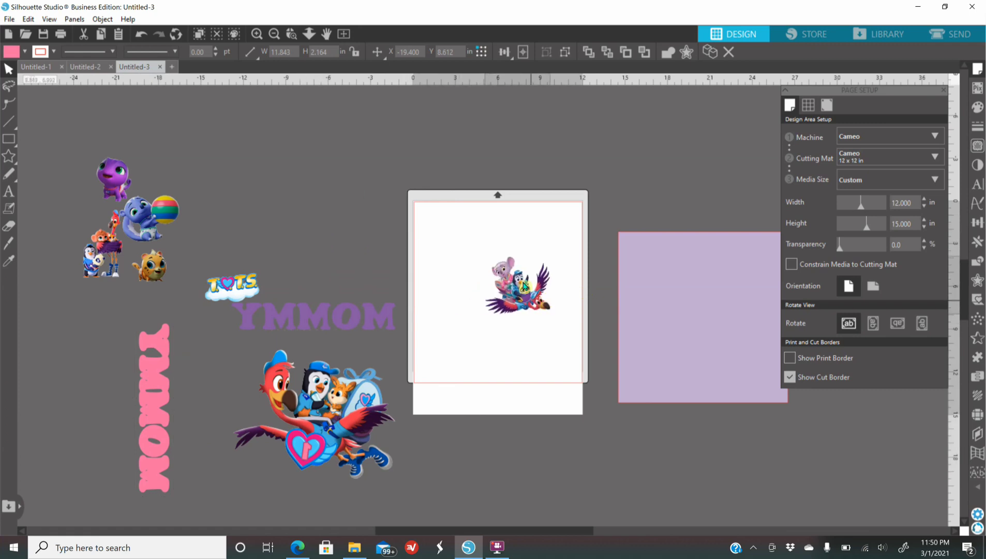
drag(365, 304, 285, 176)
Enlarge the small flamingo group artwork and position it in the upper half of the page
click(483, 281)
drag(469, 297, 458, 336)
mouse_move(529, 298)
mouse_down()
mouse_move(534, 283)
mouse_move(545, 292)
mouse_up()
Place the T.O.T.S. logo on the page just above the flamingo group, beside the koala's ear
drag(224, 295, 533, 225)
right_click(532, 226)
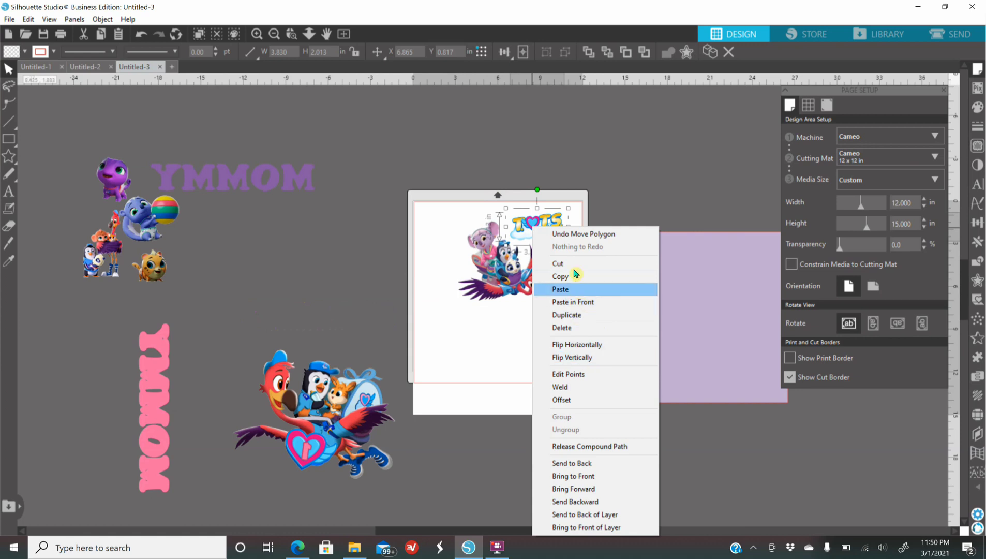
click(526, 166)
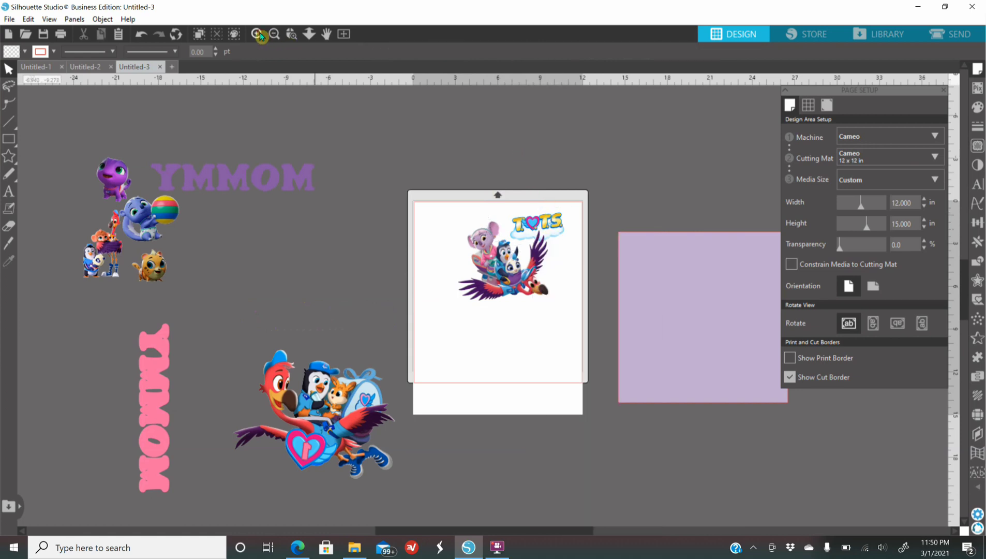
click(257, 34)
click(257, 34)
click(561, 154)
drag(559, 153, 567, 153)
click(99, 197)
Add the text "1" below the flamingo group and set its font to Berlin Sans FB Demi
click(9, 192)
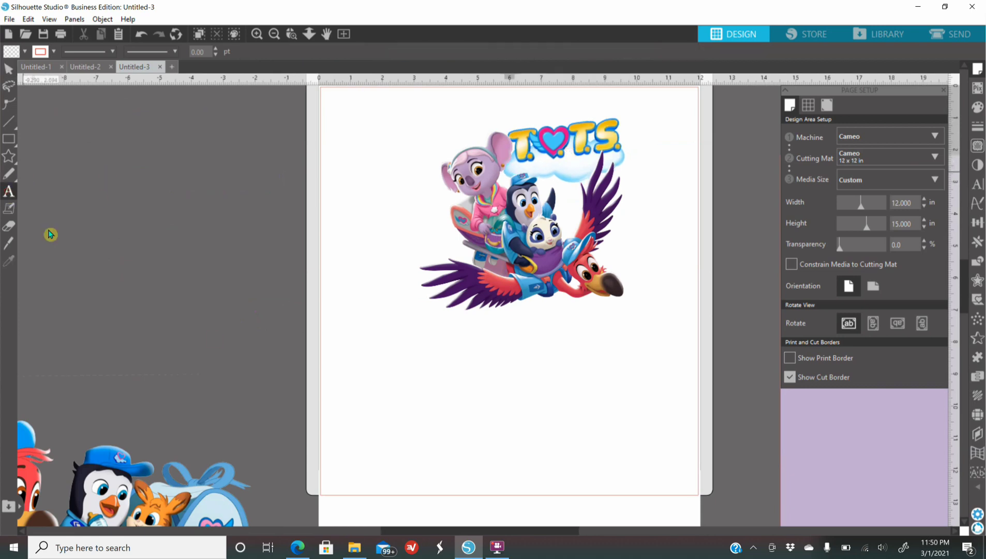
click(408, 387)
text(1)
click(351, 329)
click(421, 390)
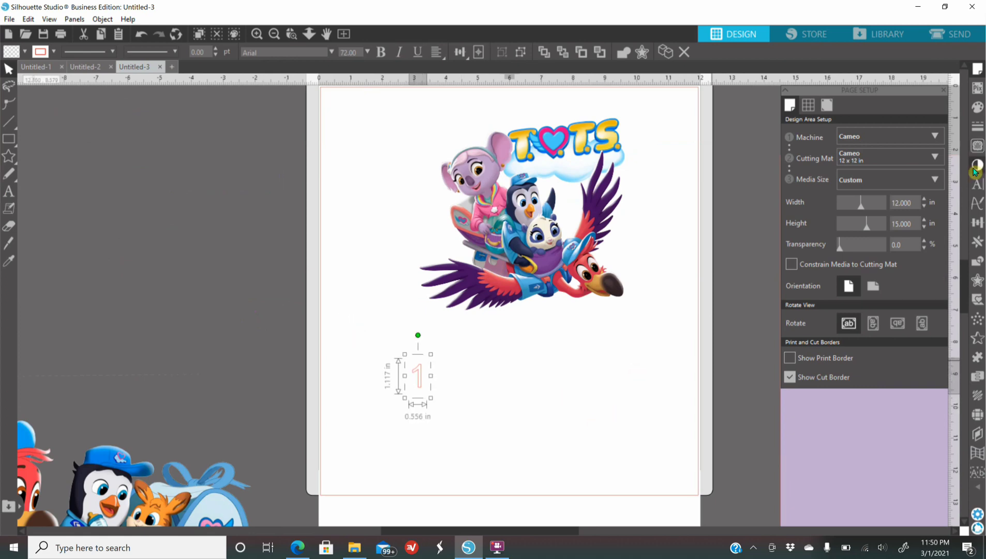
click(977, 184)
click(830, 169)
Enlarge the number 1 until its text frame is about 6.9 in high and place it directly left of the koala
drag(426, 401, 491, 477)
drag(427, 449, 420, 227)
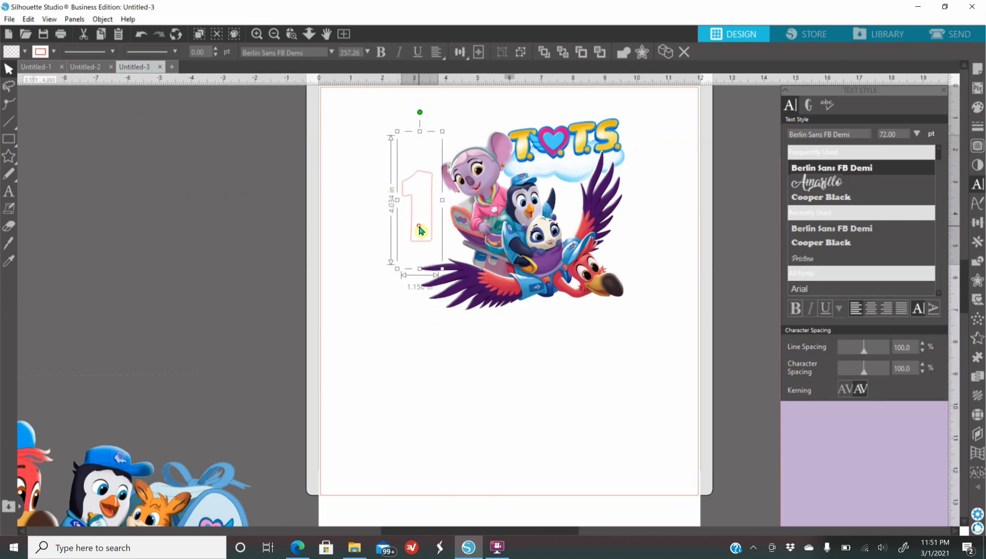
drag(388, 296, 346, 356)
drag(413, 314, 423, 270)
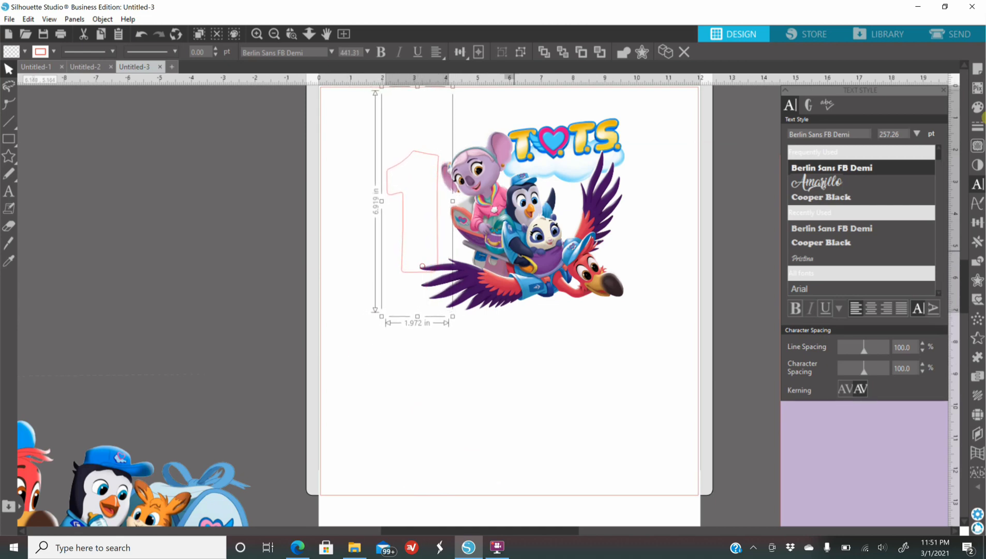
Fill the number 1 with light salmon pink
click(979, 106)
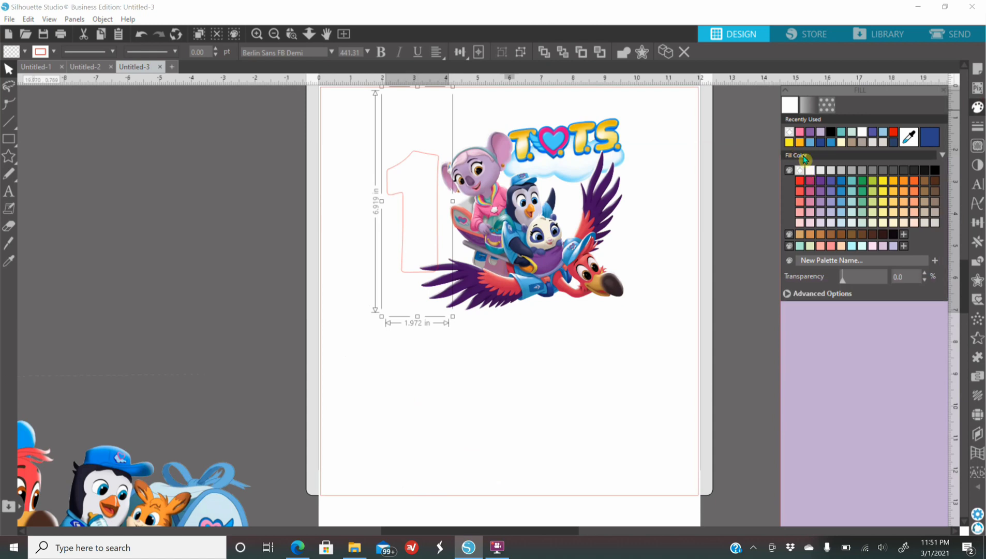
click(804, 220)
click(799, 211)
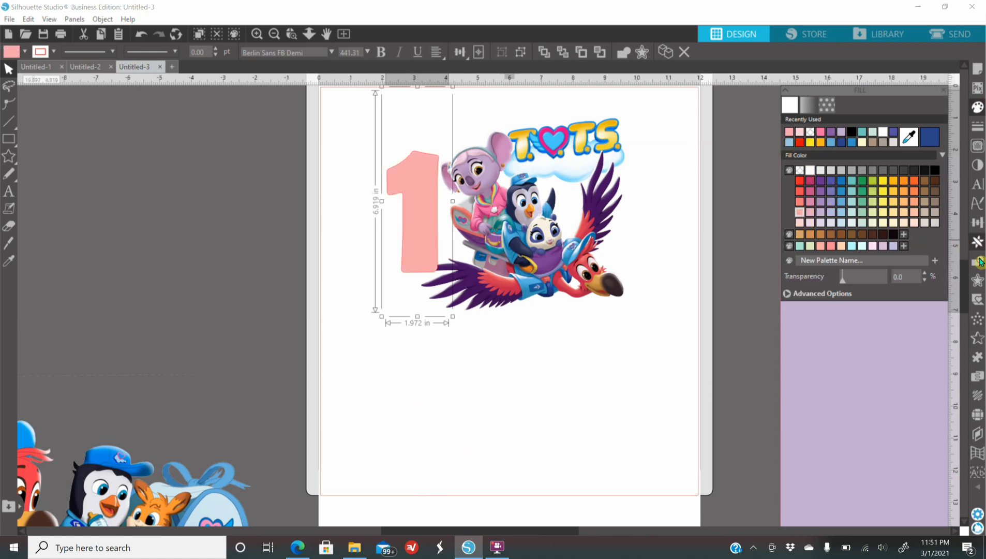
Create a 0.125 in rounded offset around the number 1 and fill the offset shape with yellow
click(977, 279)
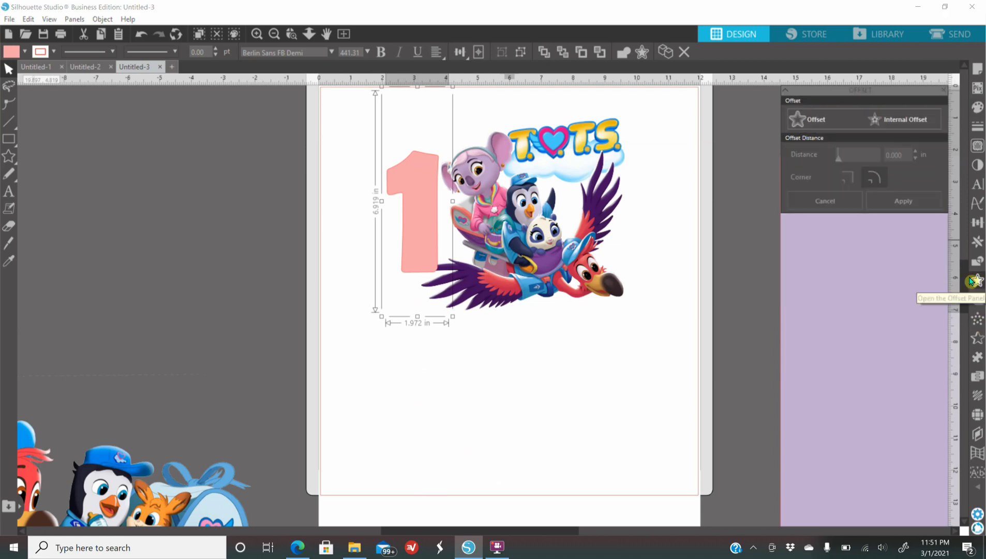
click(824, 125)
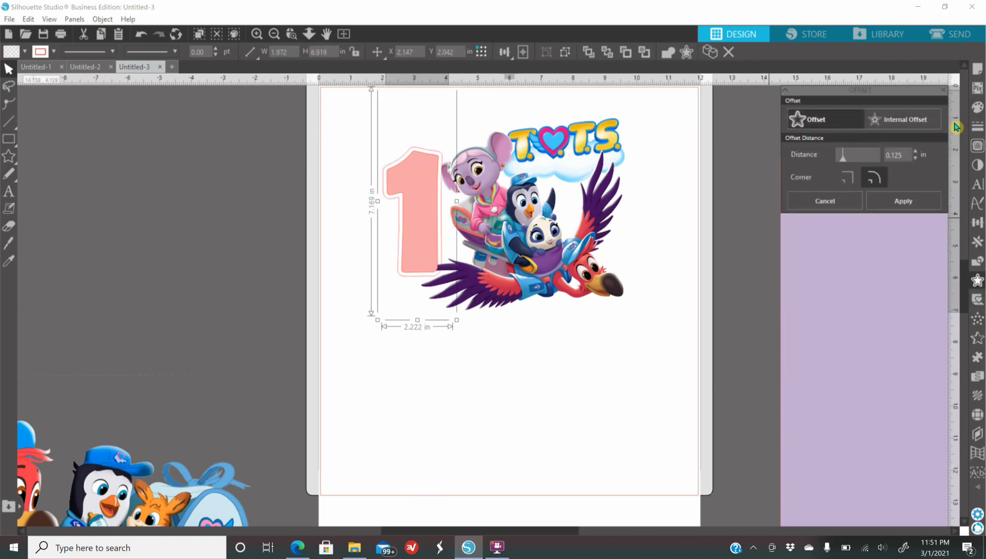
click(977, 107)
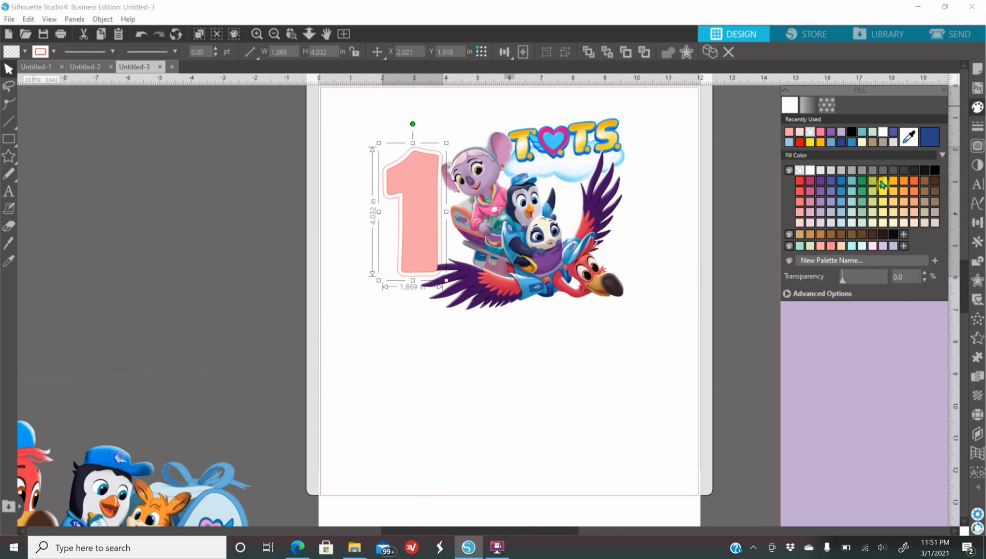
click(882, 182)
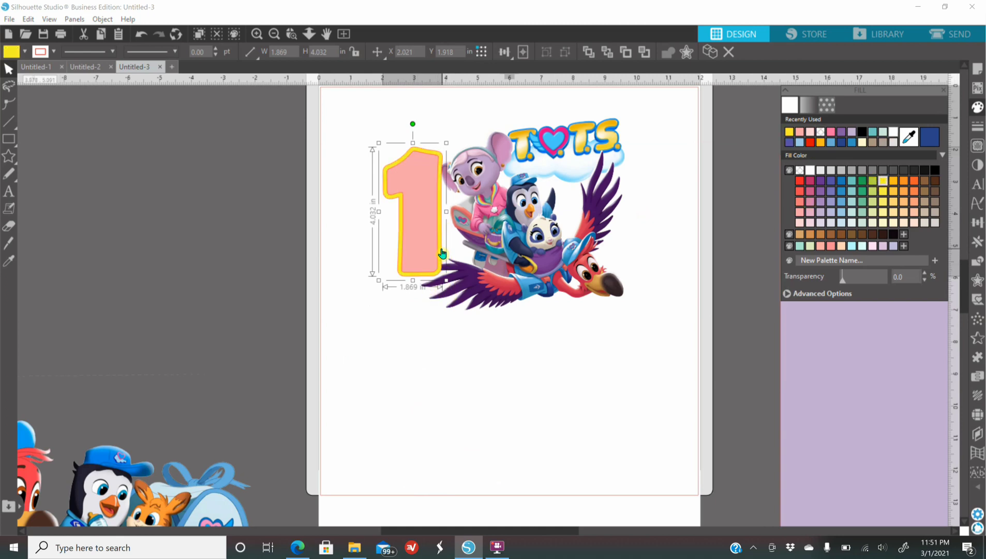
Select the number 1 together with its yellow offset and send both behind the flamingo group
drag(348, 201, 423, 213)
right_click(423, 213)
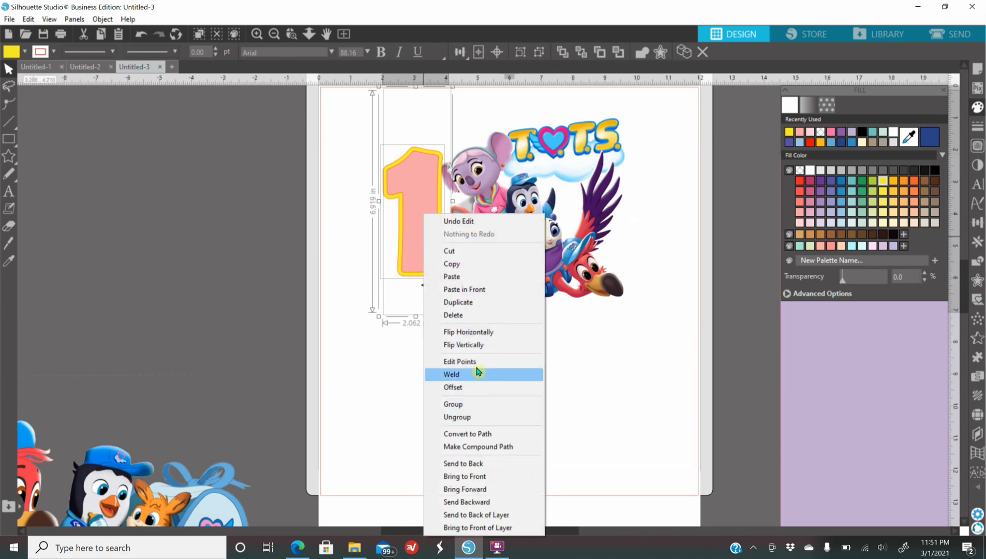
click(482, 463)
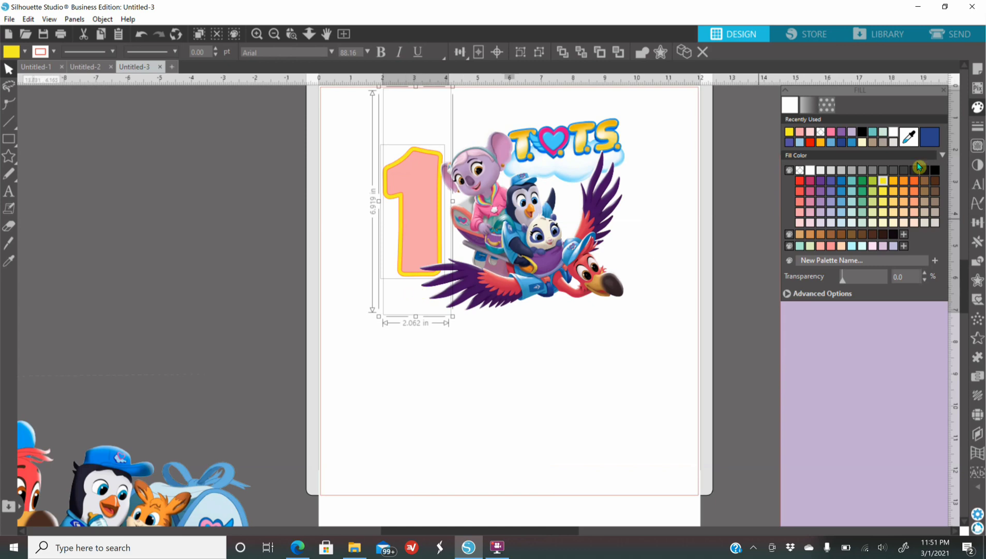
click(257, 34)
right_click(378, 209)
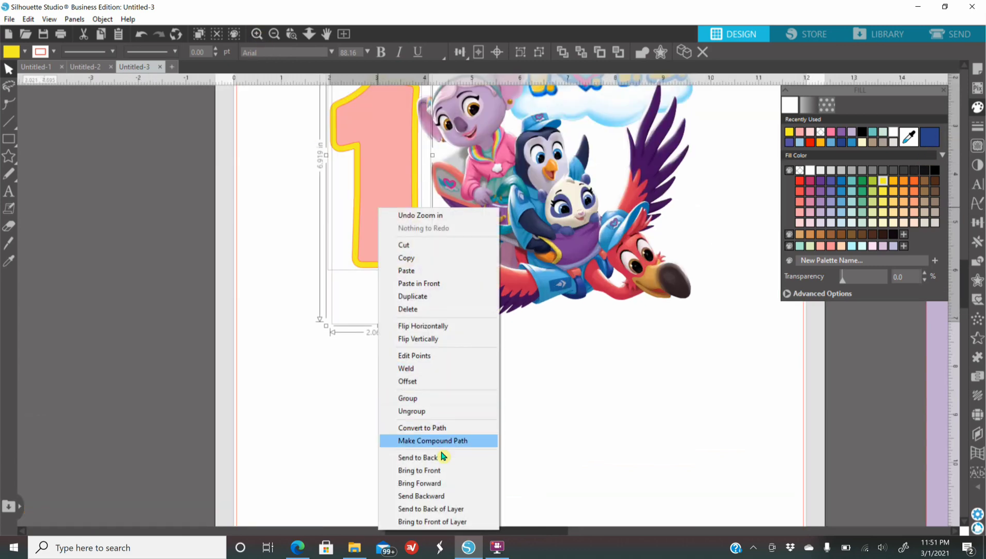
click(433, 470)
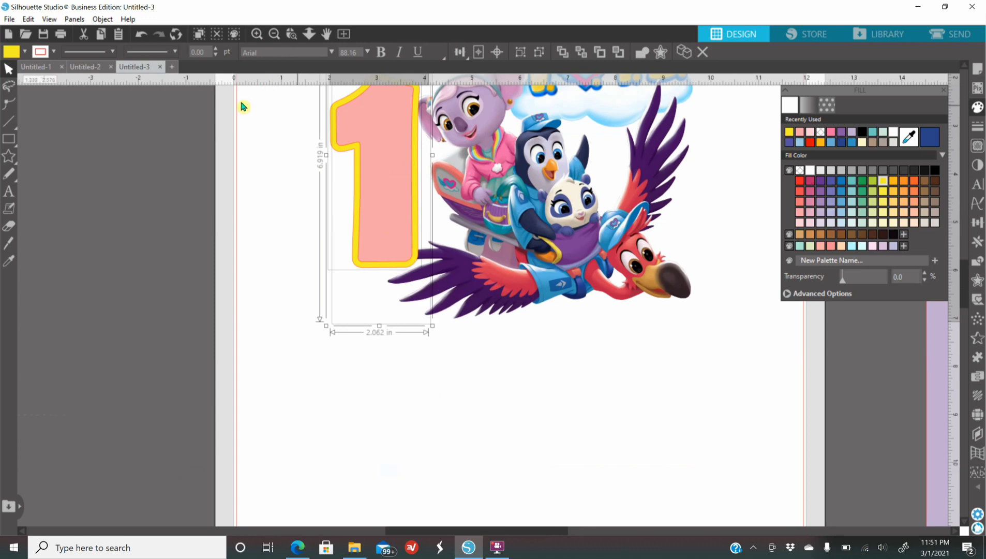
right_click(362, 192)
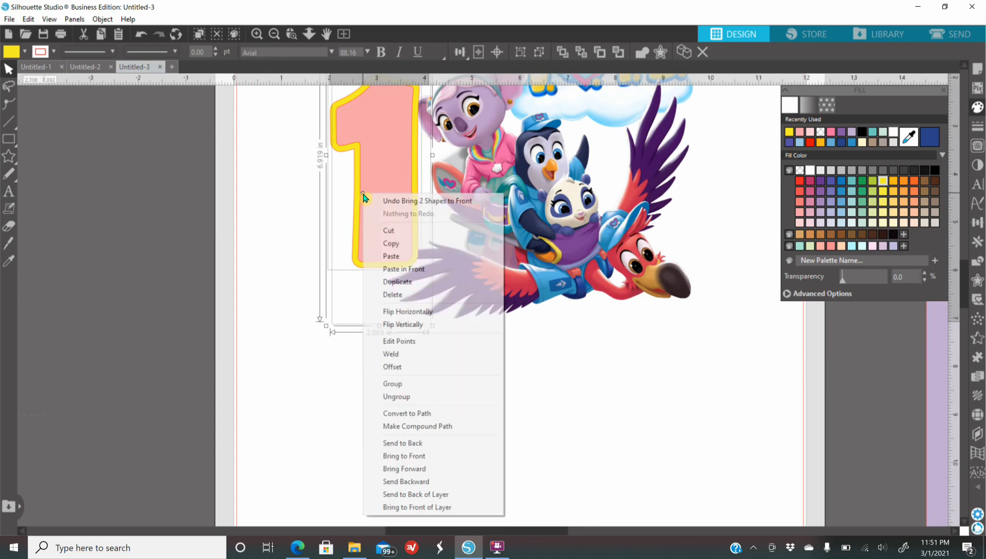
click(418, 444)
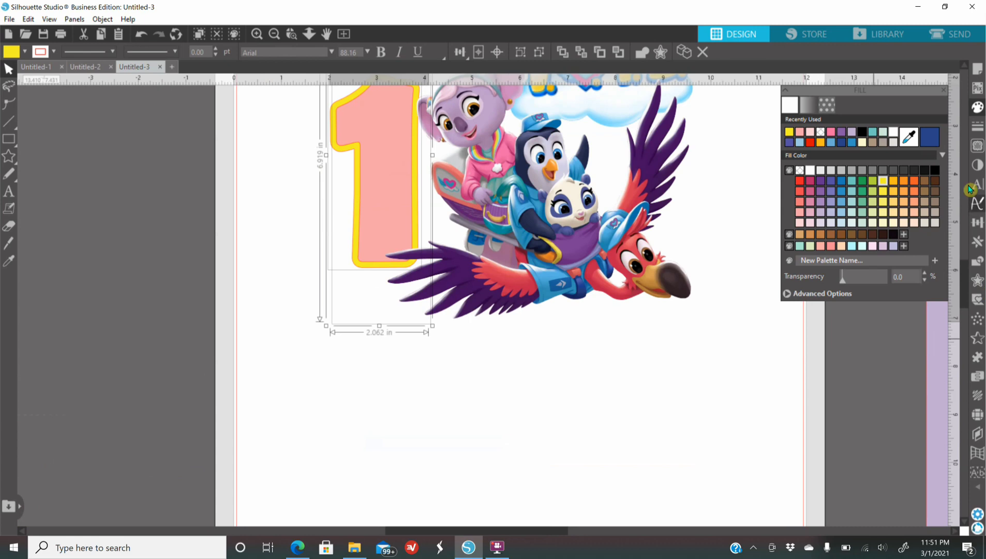
Set the line color of the number 1 and its yellow offset to transparent and deselect them
click(977, 127)
click(808, 105)
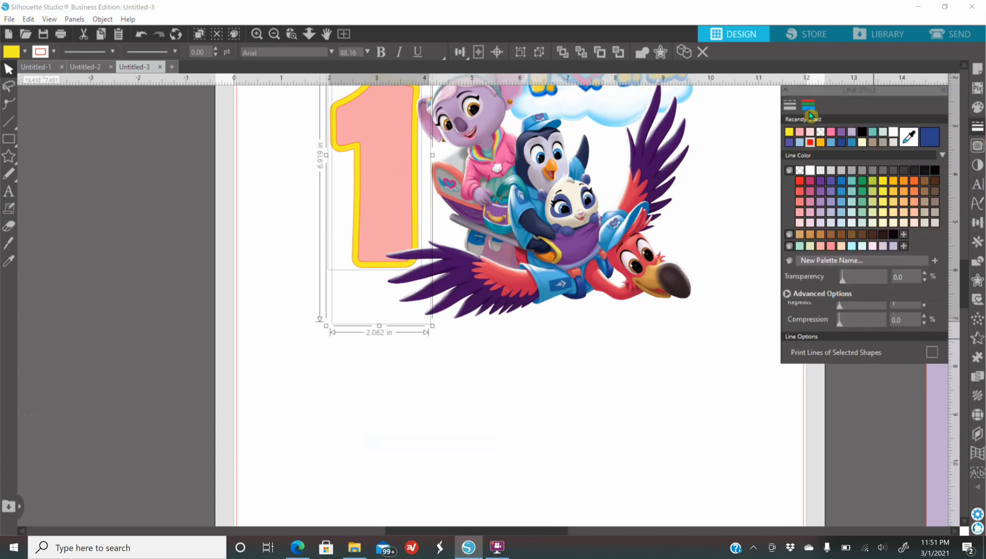
click(820, 144)
click(574, 348)
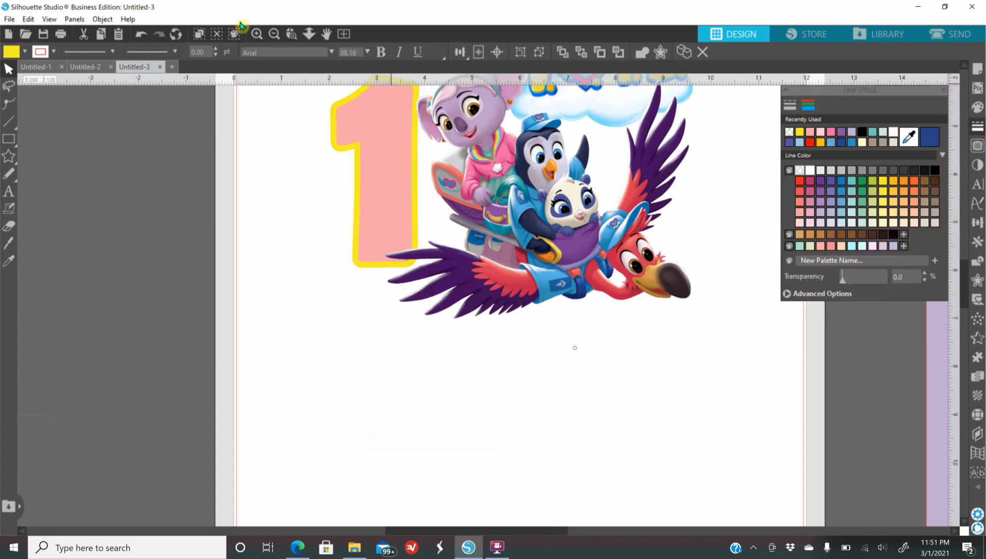
click(274, 34)
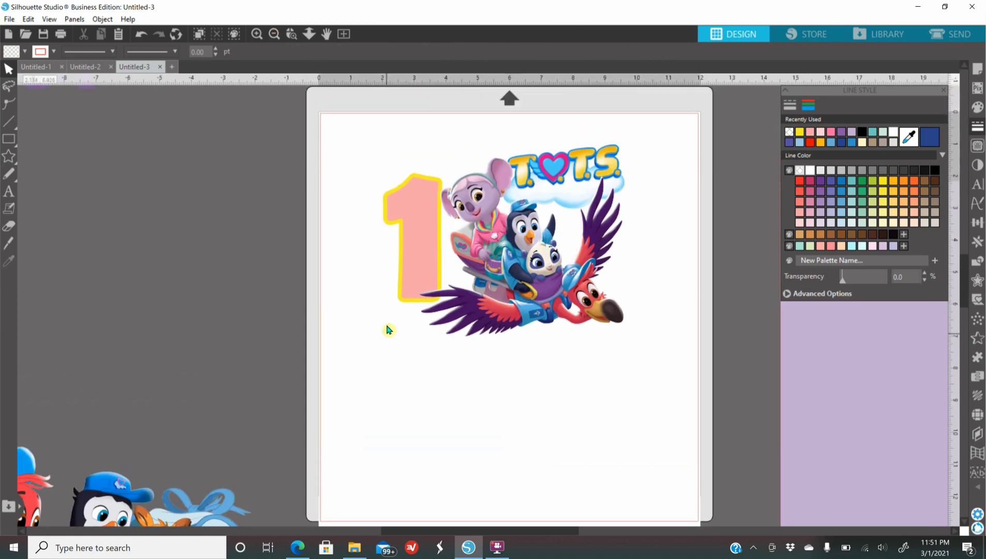
Add the child's name in capital letters below the flamingo group and set its font to Cooper Black
click(8, 191)
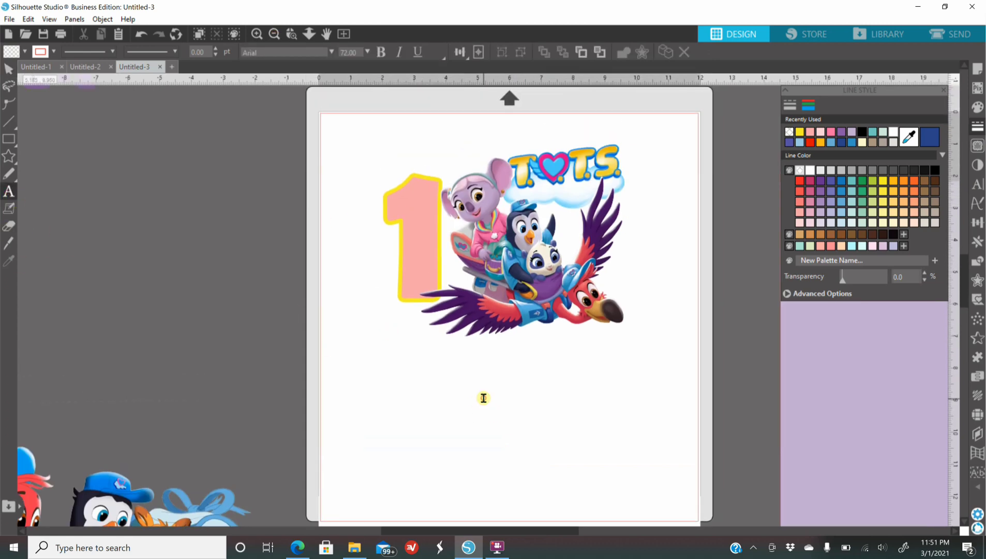
click(472, 401)
text(ARA)
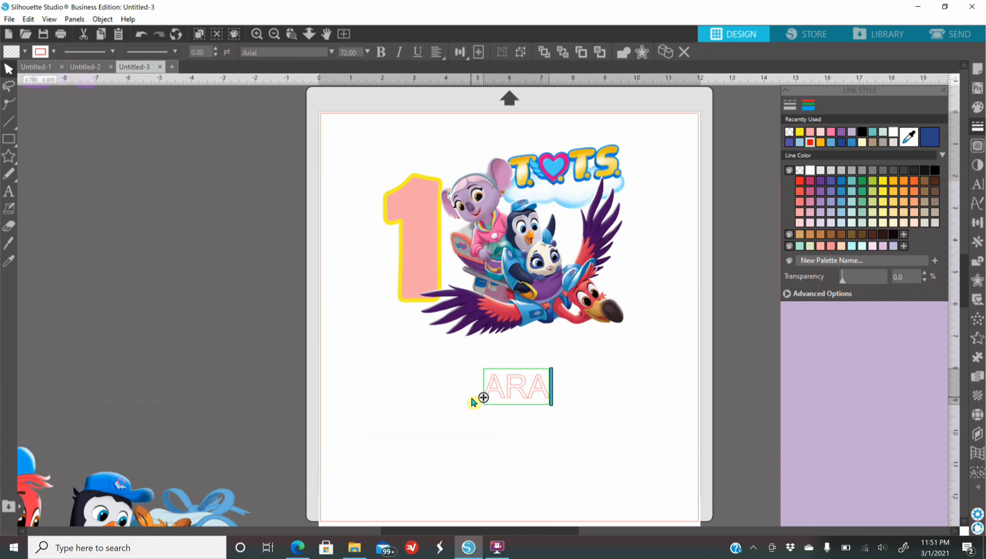
text(BELLA)
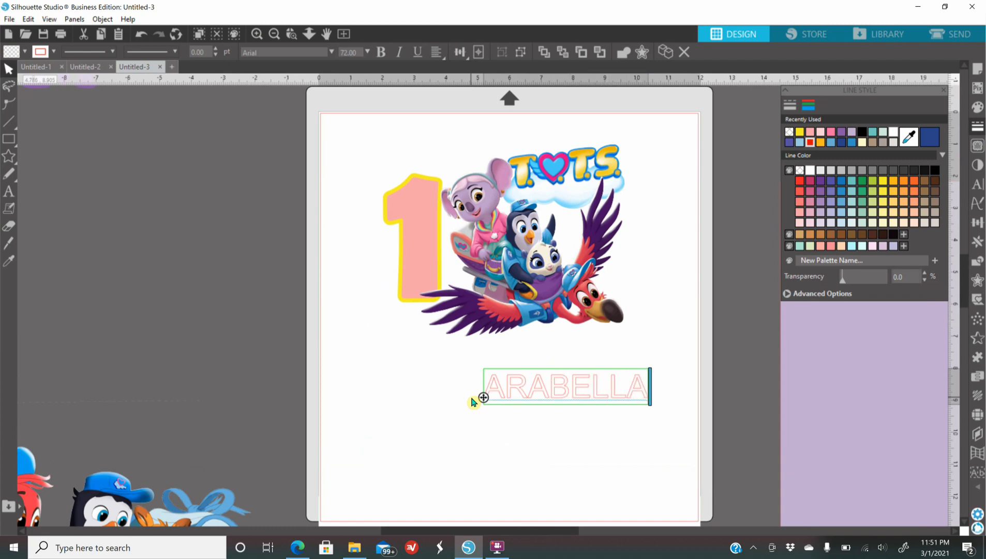
click(450, 428)
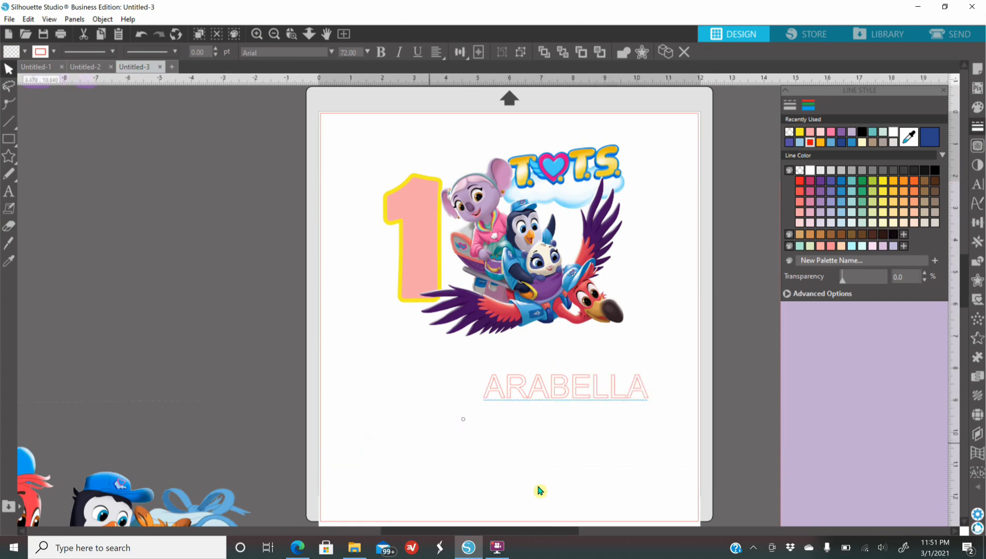
click(542, 398)
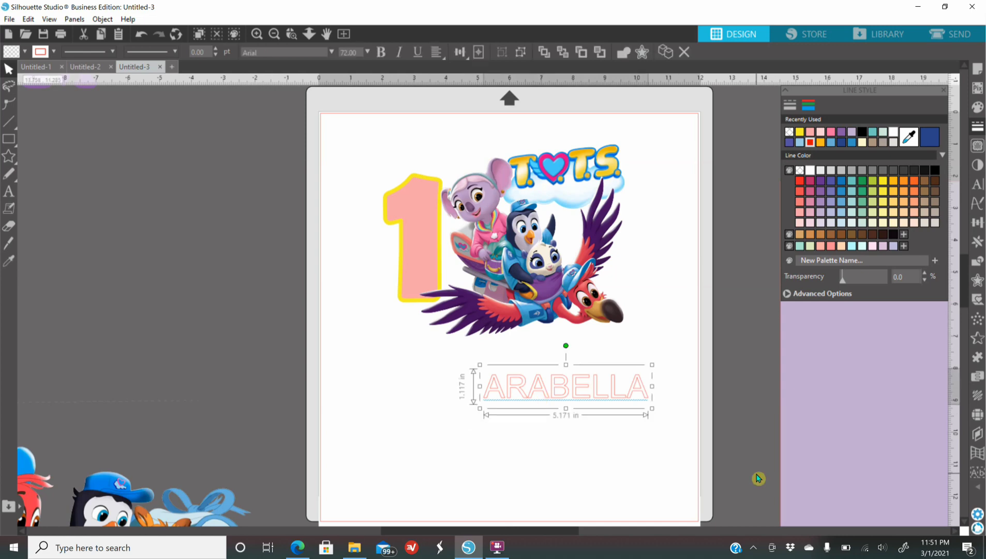
click(978, 184)
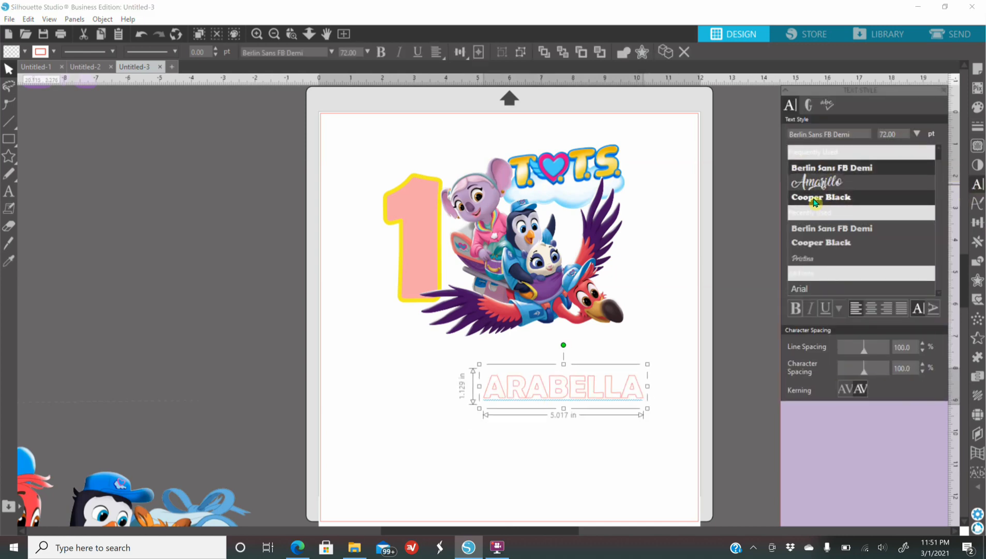
click(814, 199)
Fill the name with yellow, enlarge it to about 7.36 in wide, and place it directly beneath the flamingo group
click(977, 107)
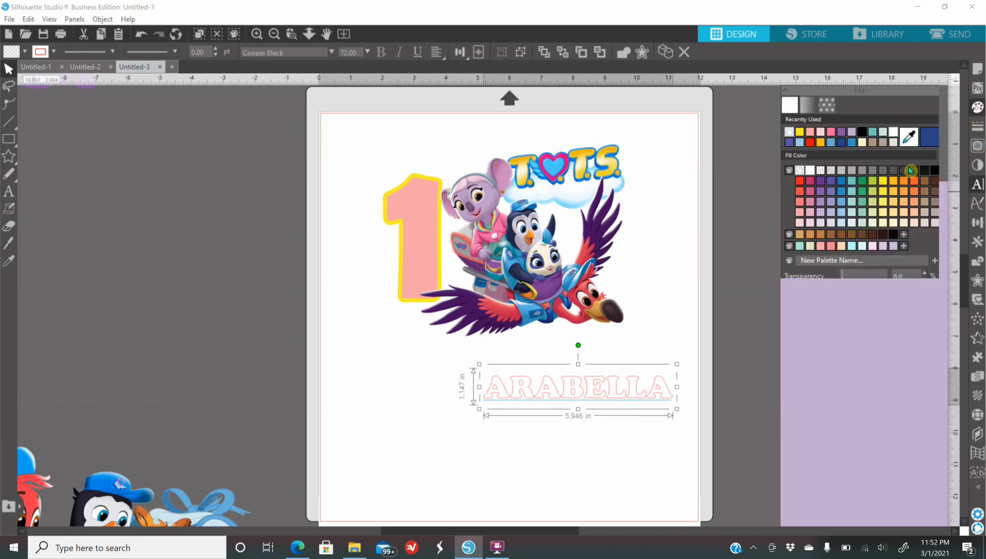
click(800, 133)
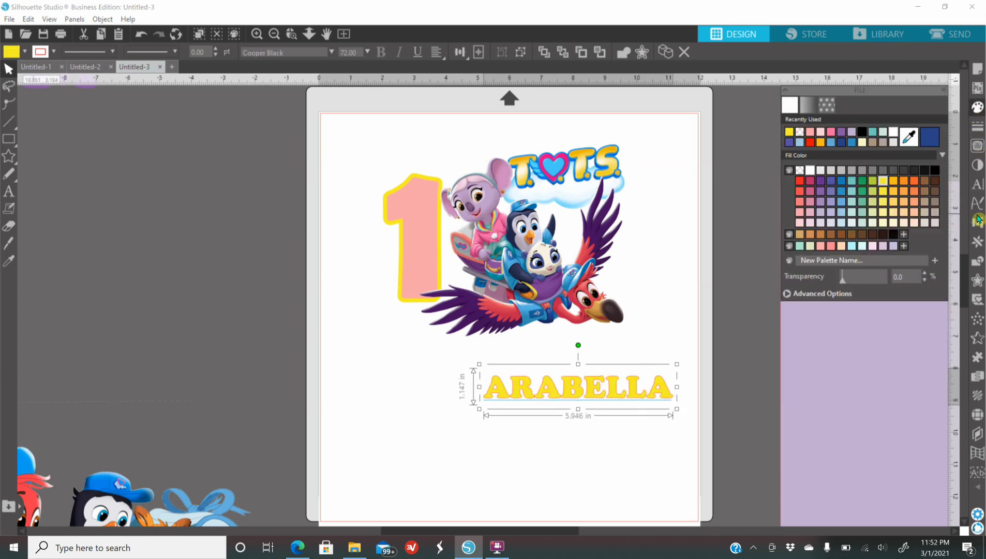
mouse_move(650, 392)
mouse_down()
mouse_move(594, 363)
mouse_move(658, 407)
mouse_up()
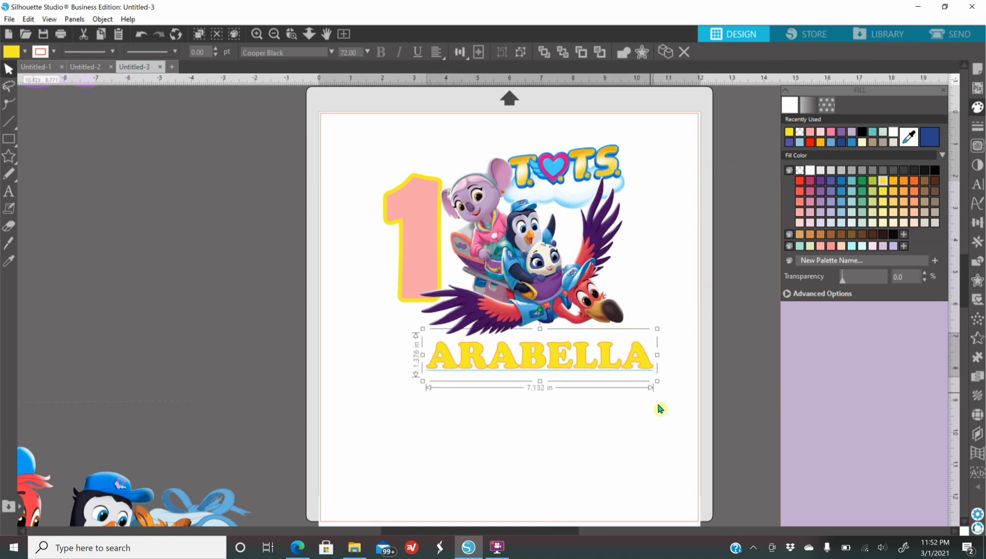
drag(591, 368, 583, 363)
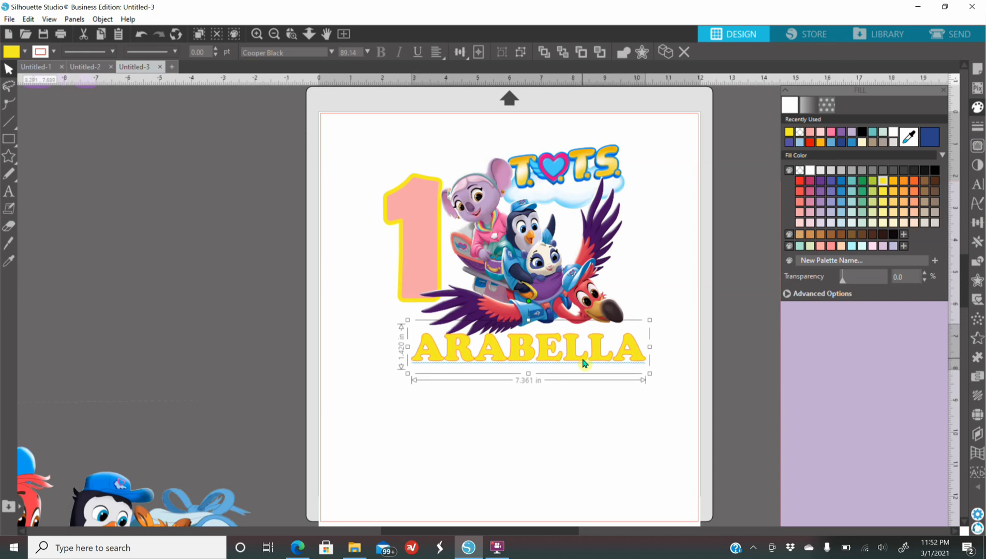
Add a 0.125 in offset around the child's name and fill it with the light pink of the number 1
click(980, 282)
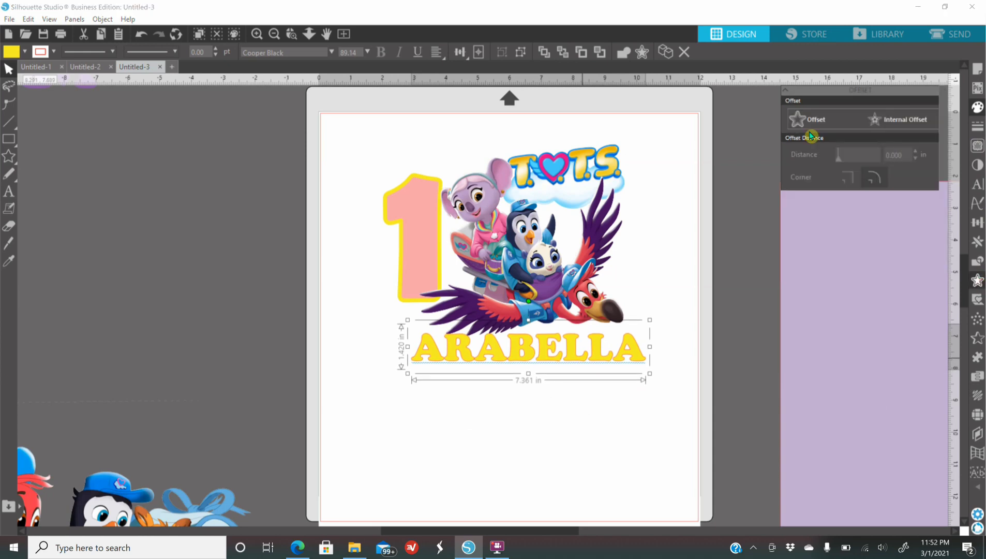
click(838, 126)
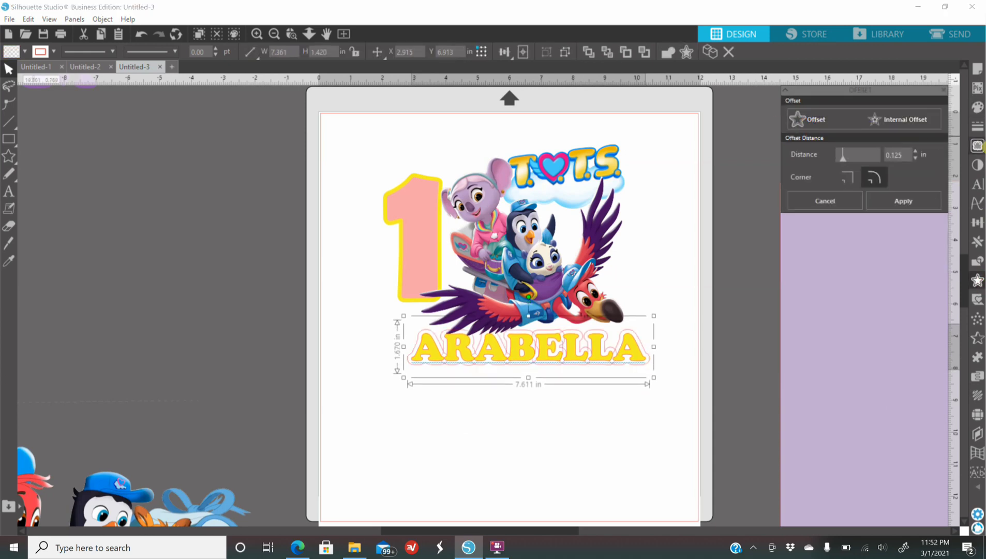
click(980, 109)
click(810, 133)
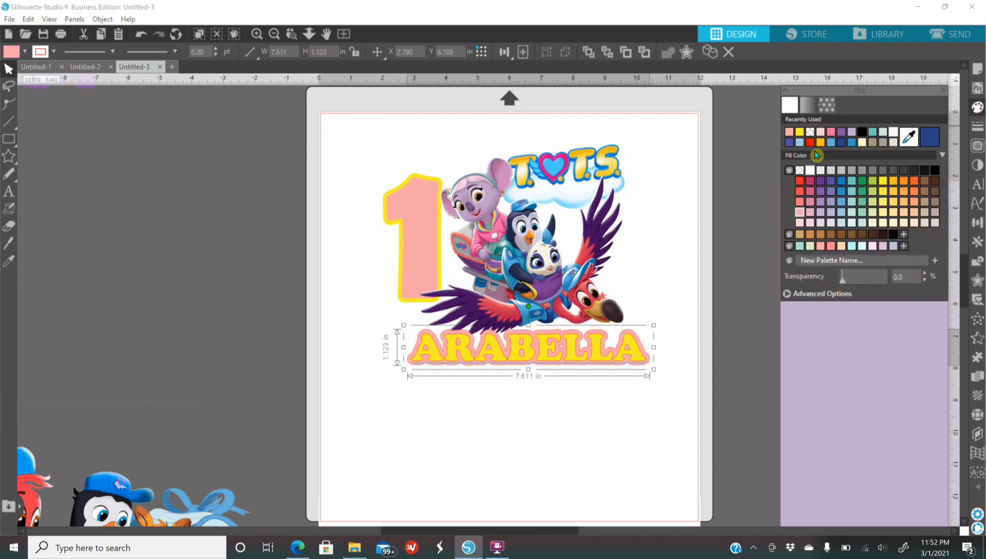
Set the line color of the name's pink offset to transparent and deselect it
click(977, 126)
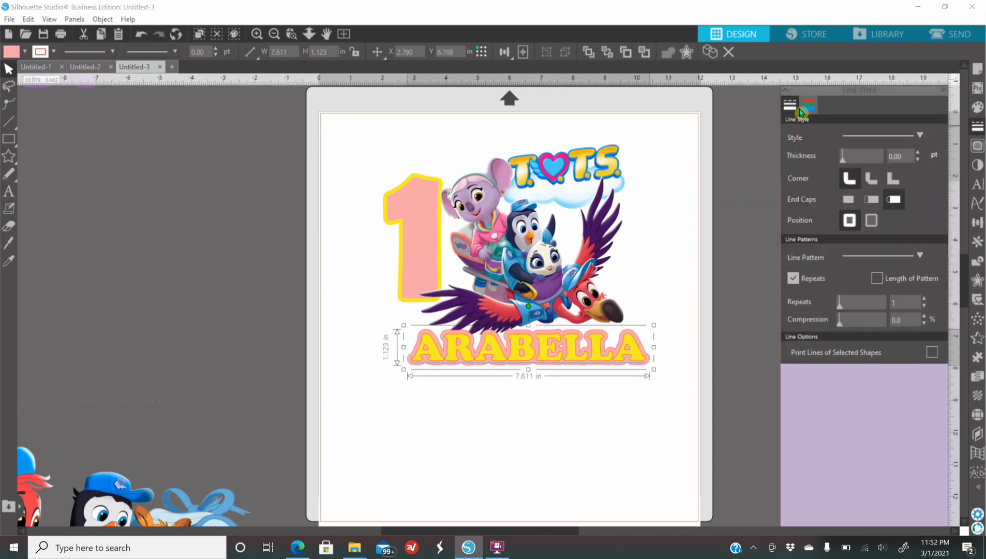
click(808, 110)
click(809, 132)
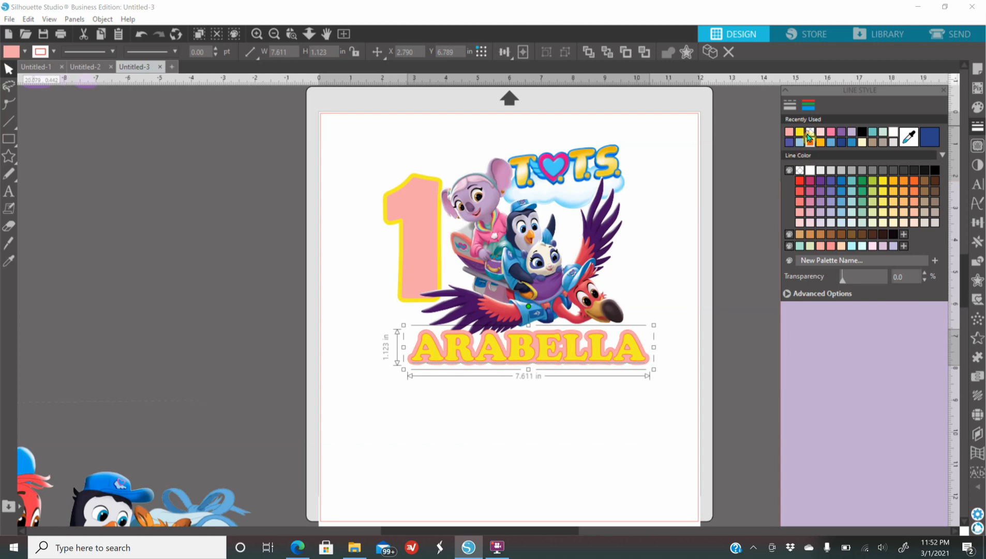
click(583, 408)
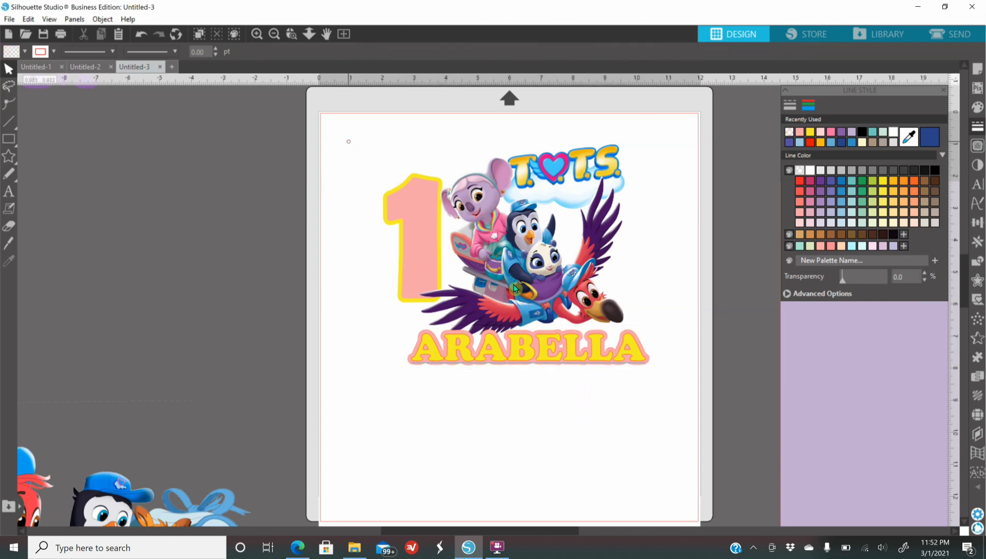
Select the number, characters, logo and name on the page and group them into one design
drag(345, 139, 678, 407)
right_click(612, 342)
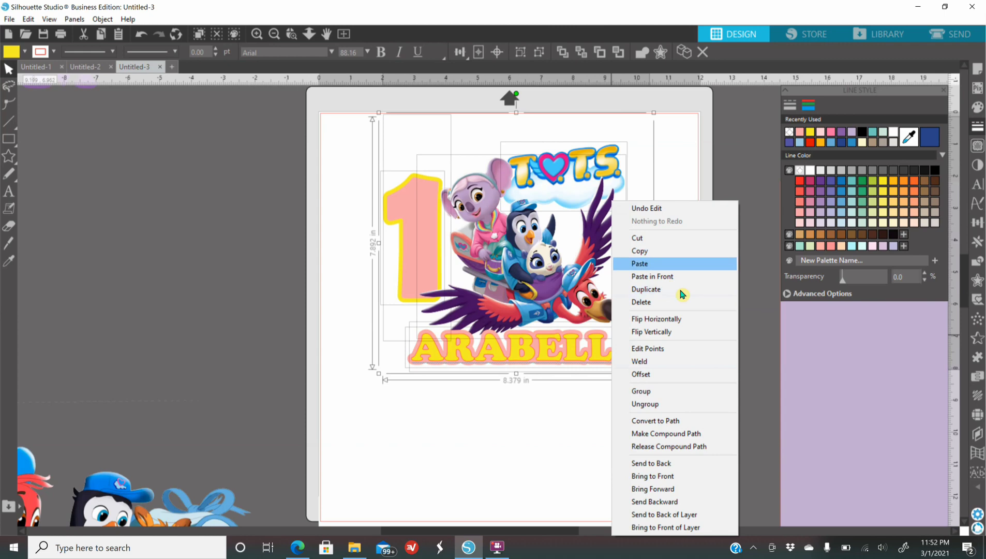
click(585, 457)
Move the light purple square onto the page behind the birthday design as a size guide
drag(862, 445, 387, 390)
drag(690, 514, 526, 422)
drag(320, 356, 407, 363)
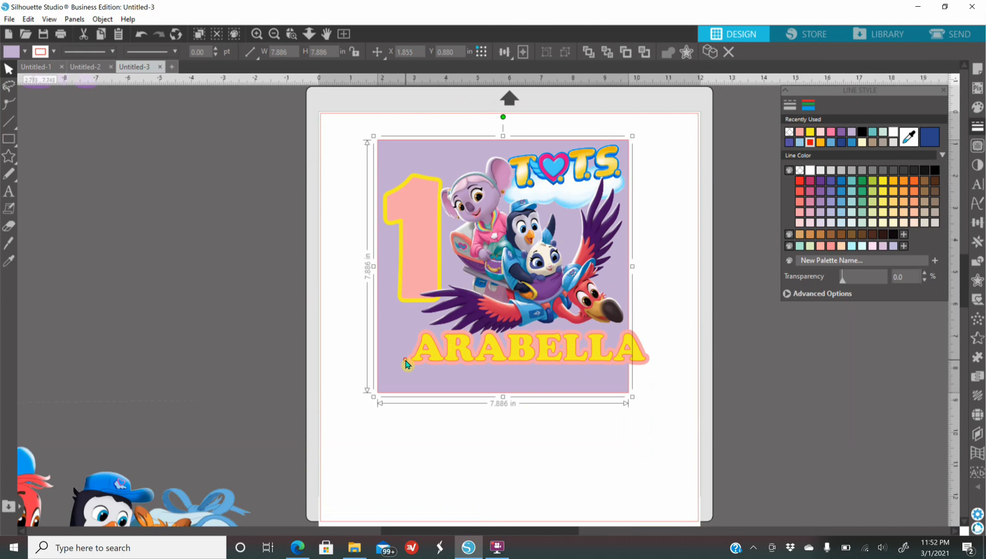
Scale the grouped design down to about 7.70 in wide to fit the purple square, and move the square off the page
click(577, 353)
drag(655, 375, 633, 362)
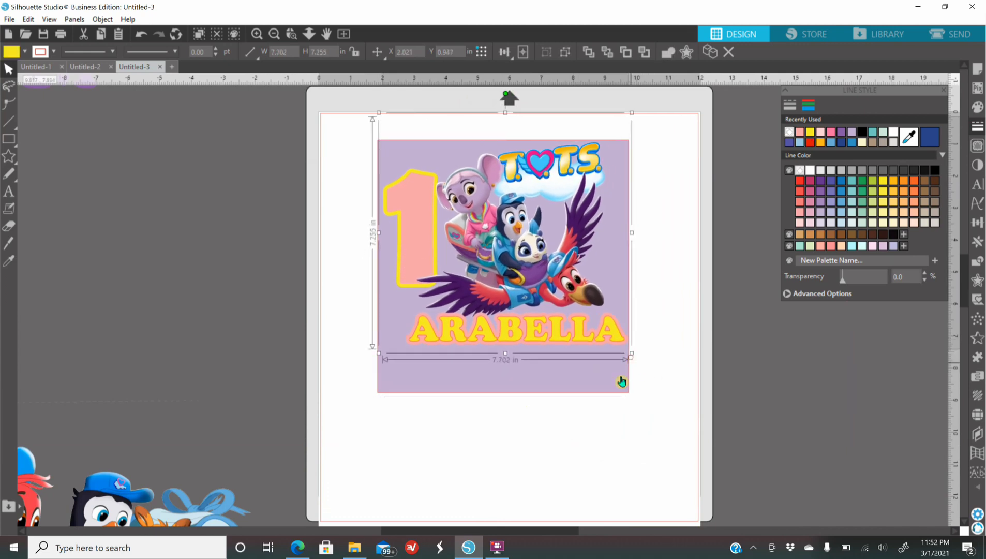
drag(475, 390, 46, 356)
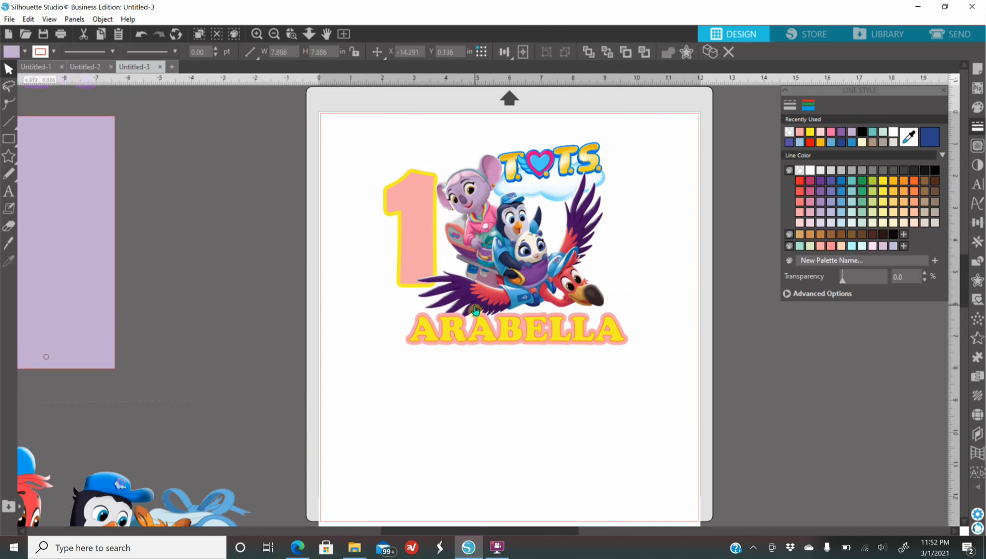
Flip the grouped birthday design horizontally for printing and reposition it on the page
click(476, 311)
click(502, 273)
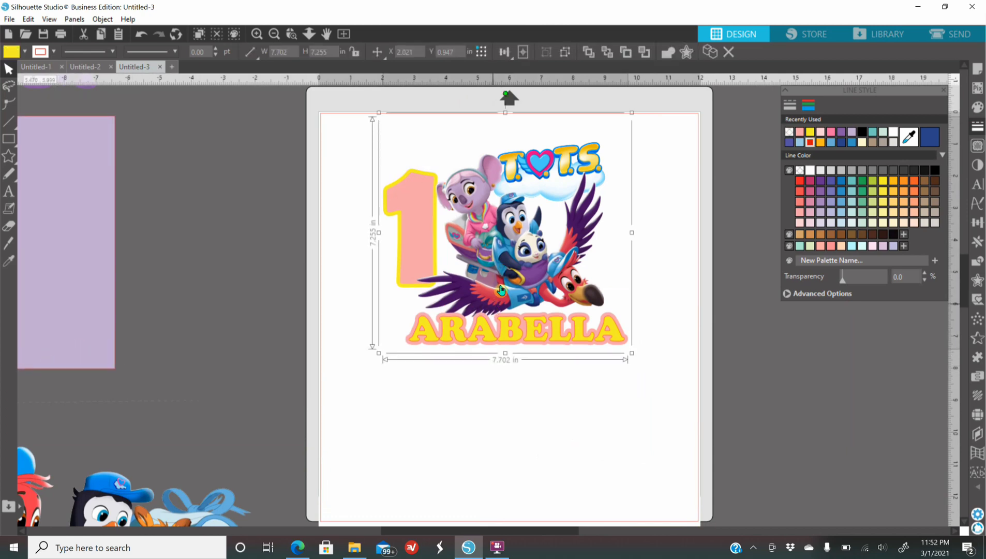
right_click(503, 289)
click(548, 332)
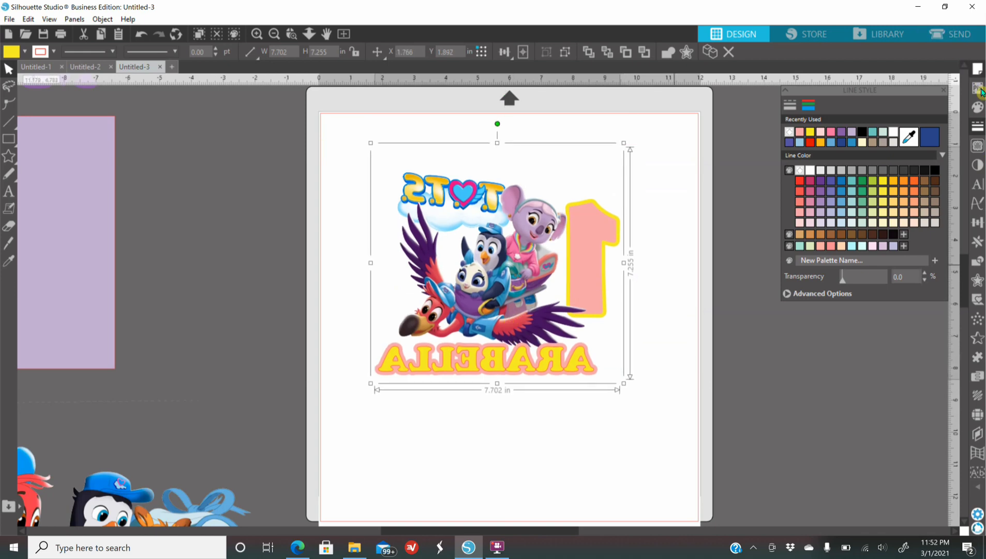
drag(524, 307, 514, 316)
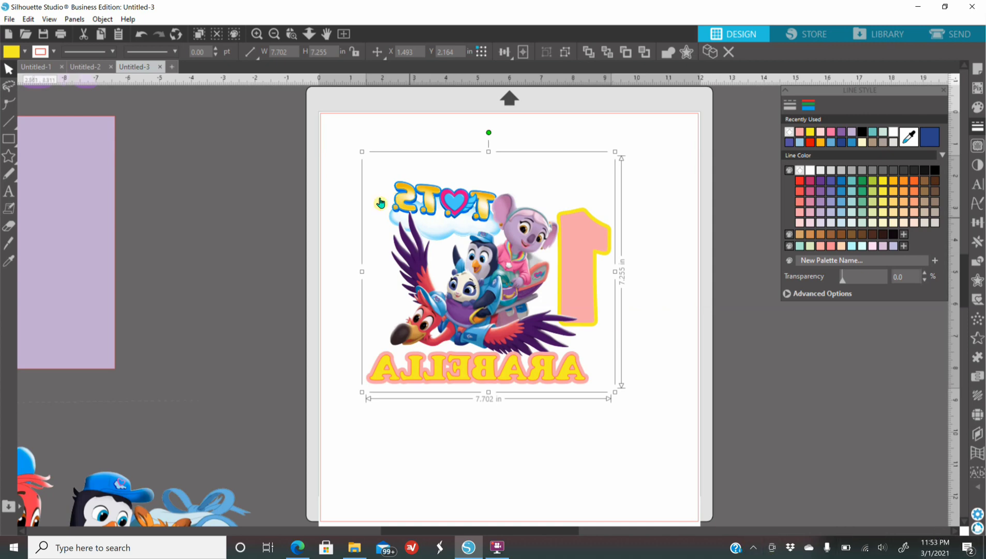
click(274, 36)
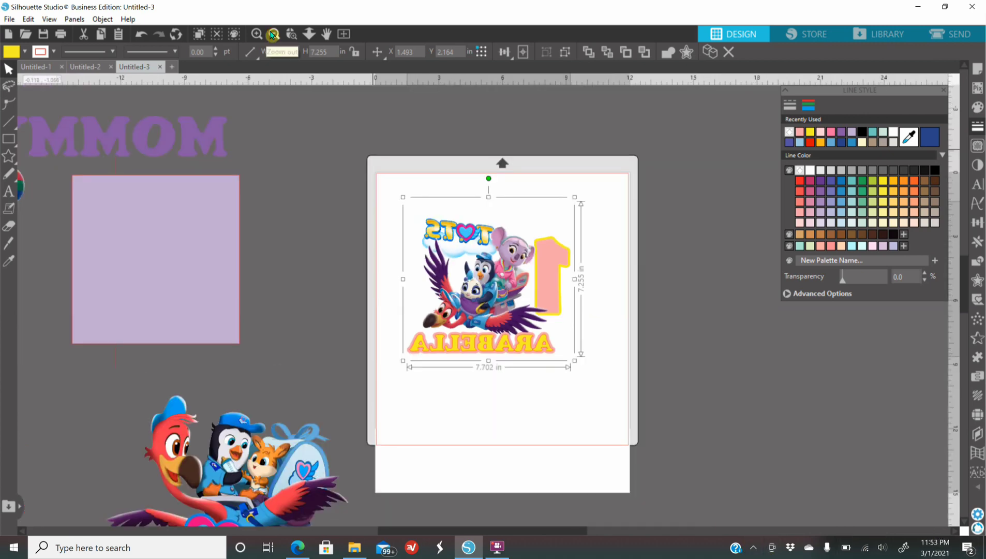
click(274, 36)
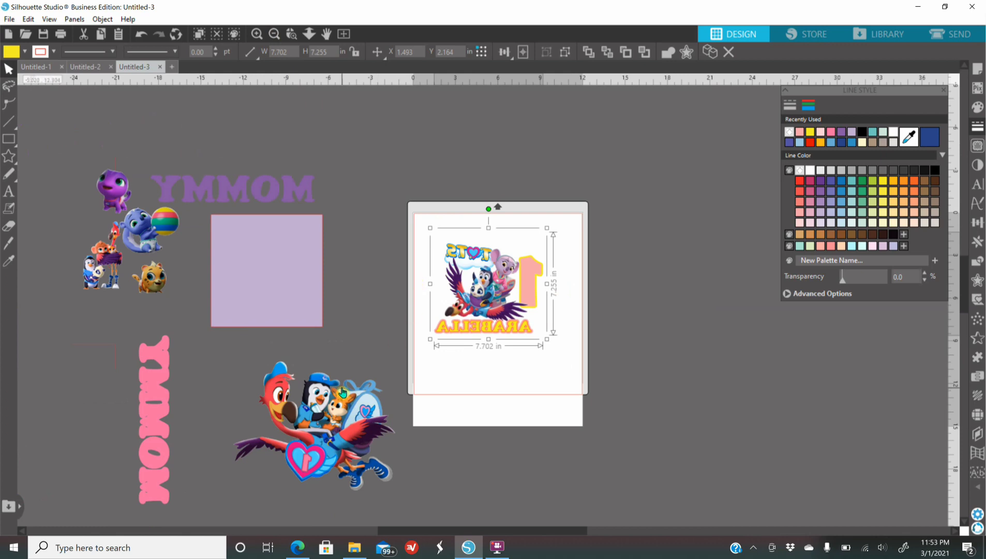